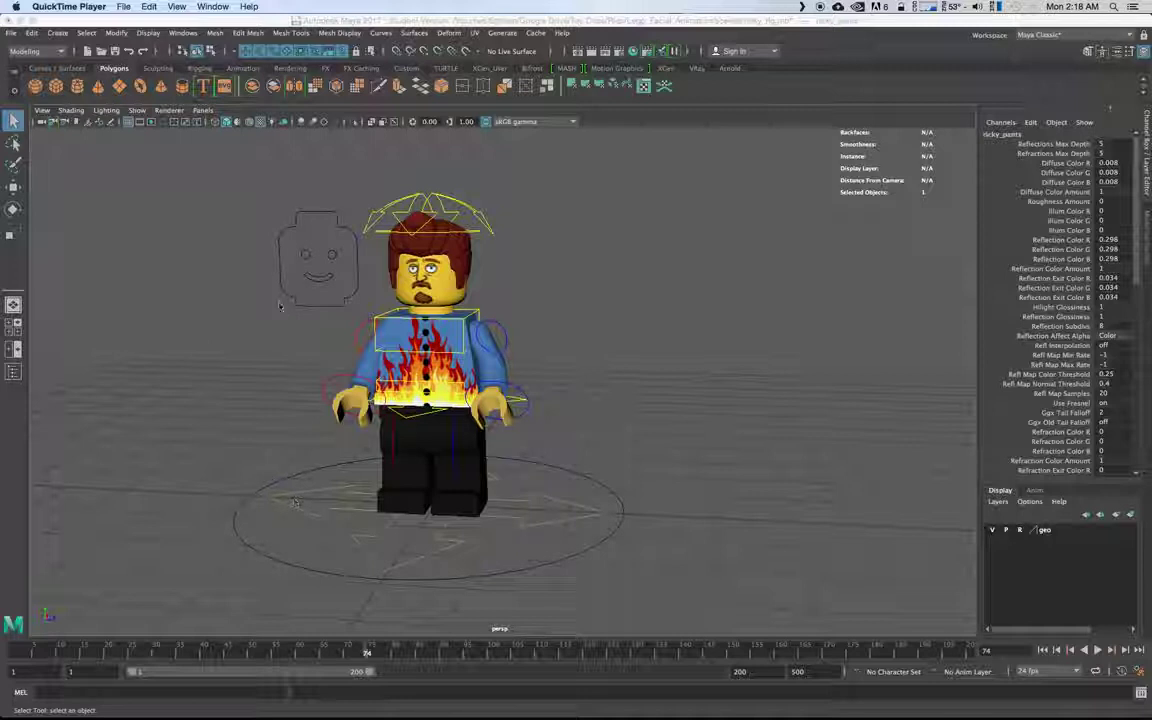
Examine the character rig and its head-shaped facial_controls curve from several angles in the viewport
left_click(308, 326)
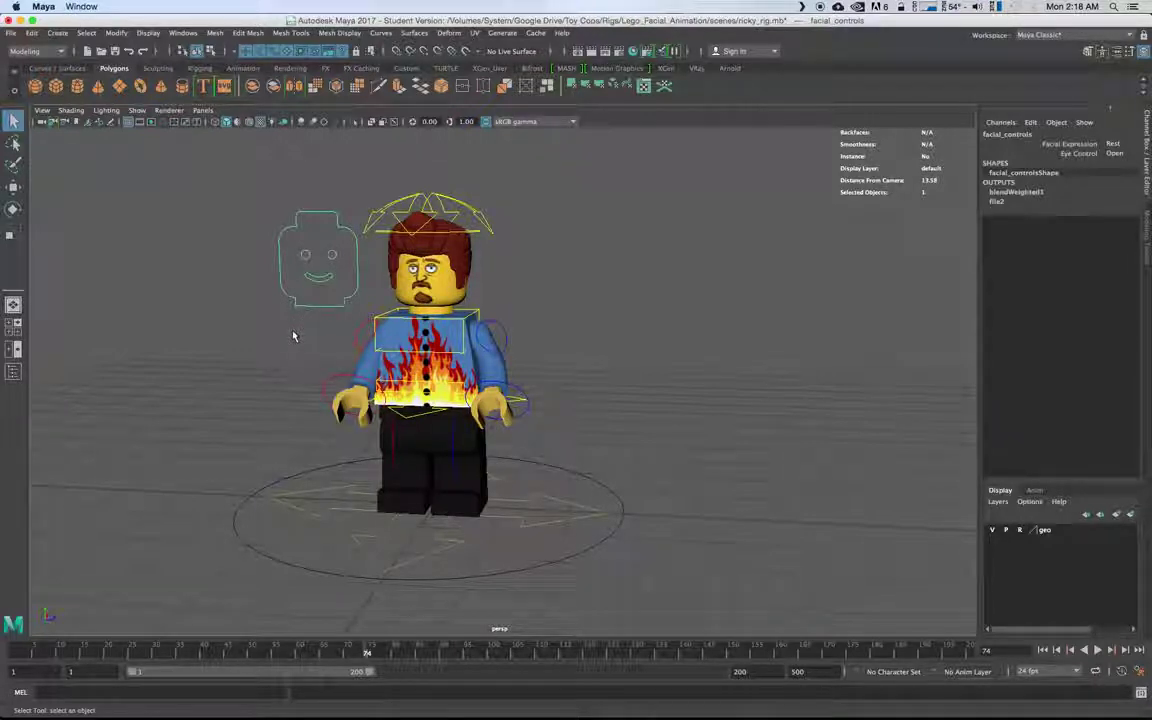
mouse_move(297, 338)
left_mouse_down("alt")
mouse_move(278, 342)
mouse_move(314, 342)
mouse_move(288, 343)
left_mouse_up("alt")
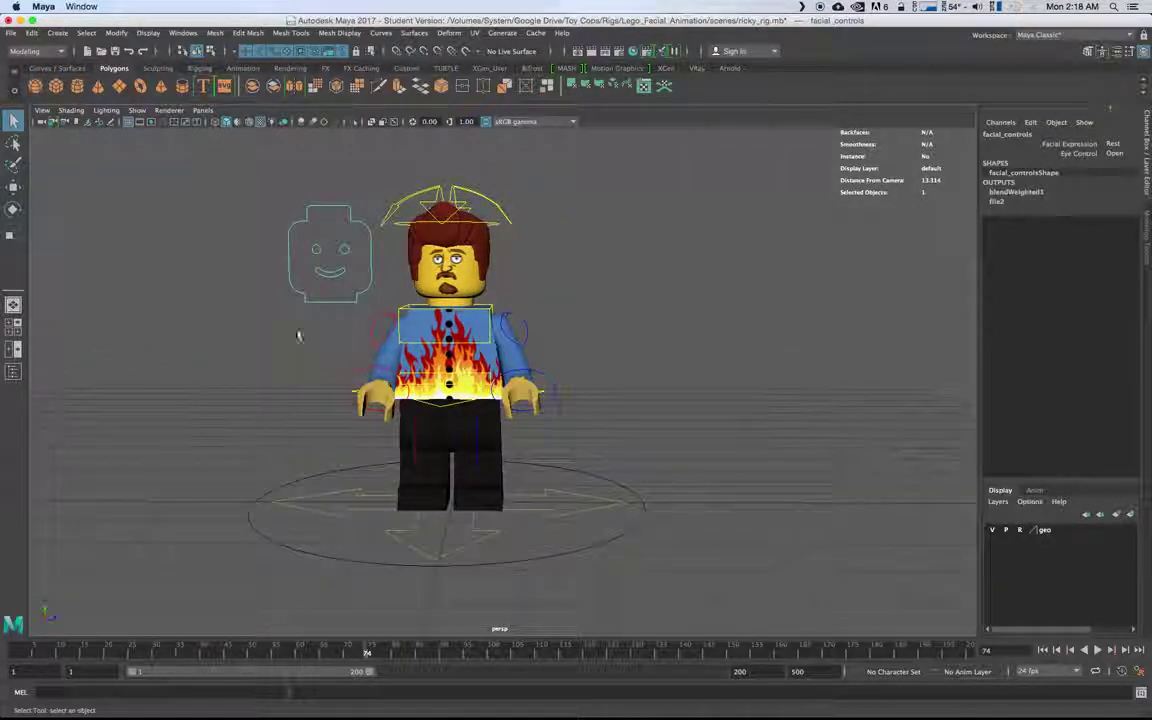
middle_click_drag(571, 294, 676, 302, "alt")
left_click_drag(512, 314, 463, 319, "alt")
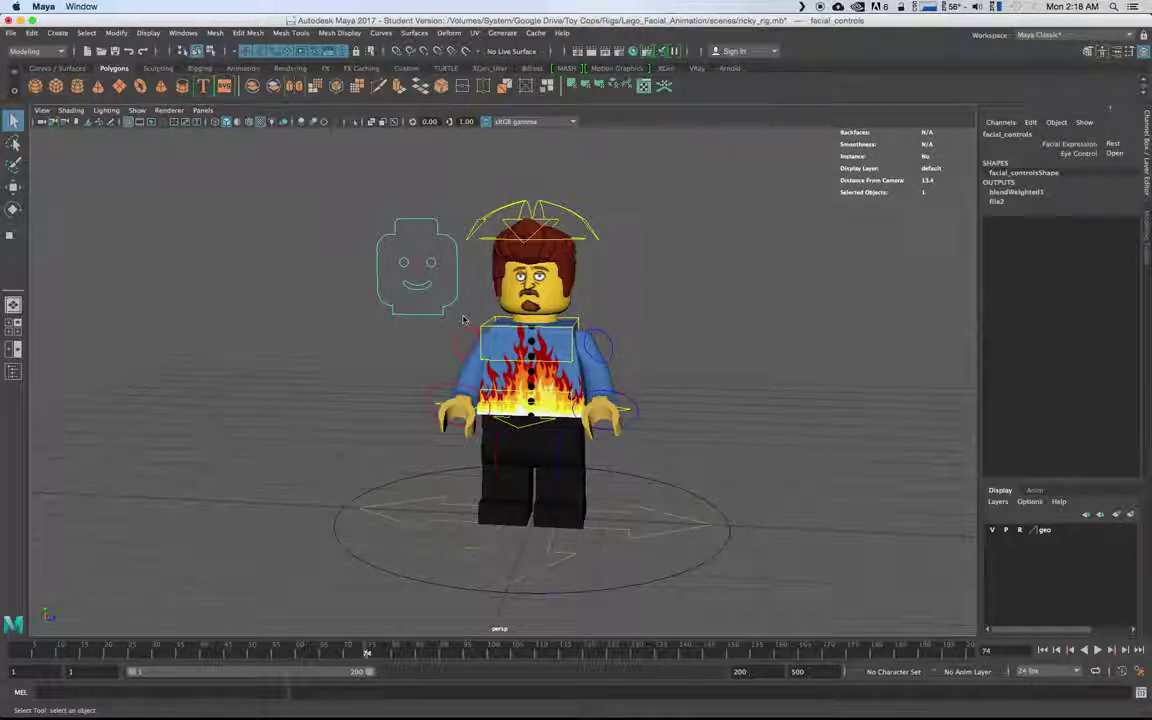
left_click(580, 290)
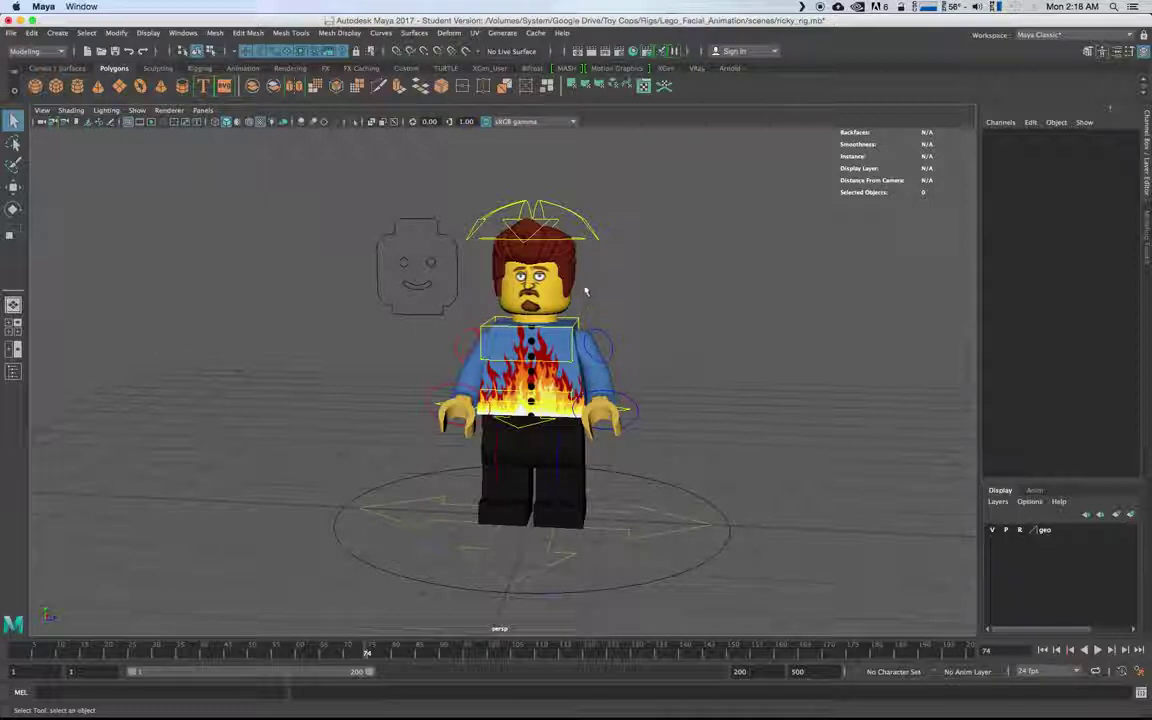
left_click_drag(598, 281, 612, 247, "alt")
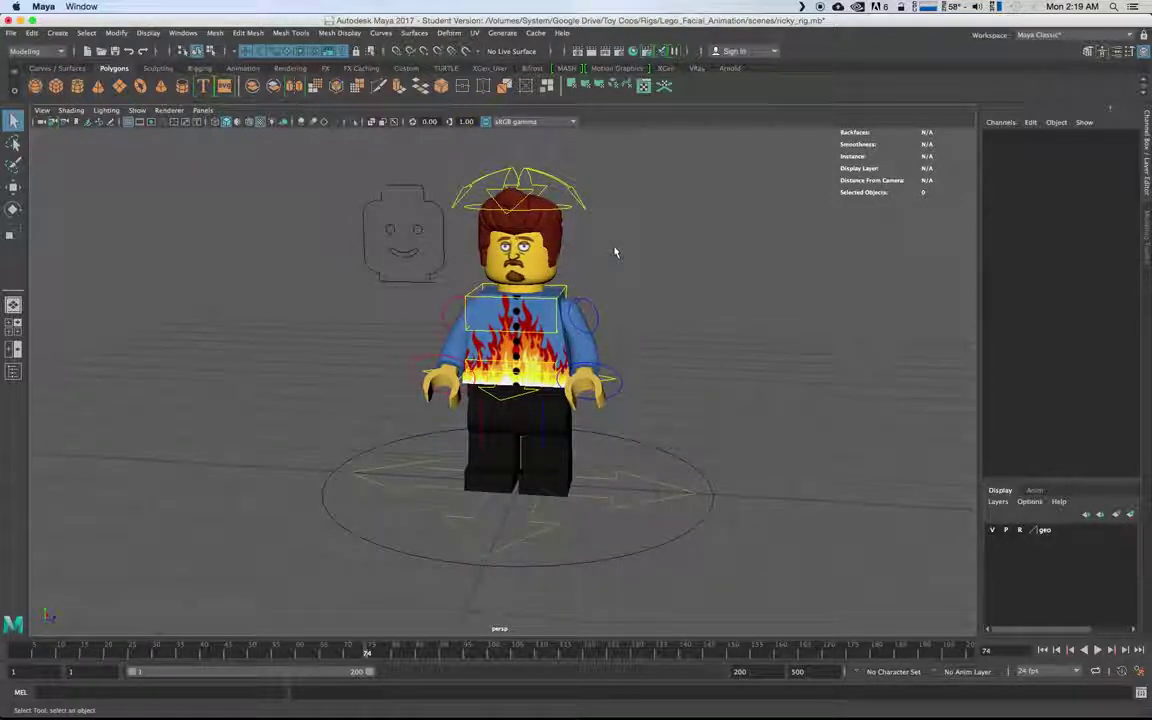
left_click(366, 235)
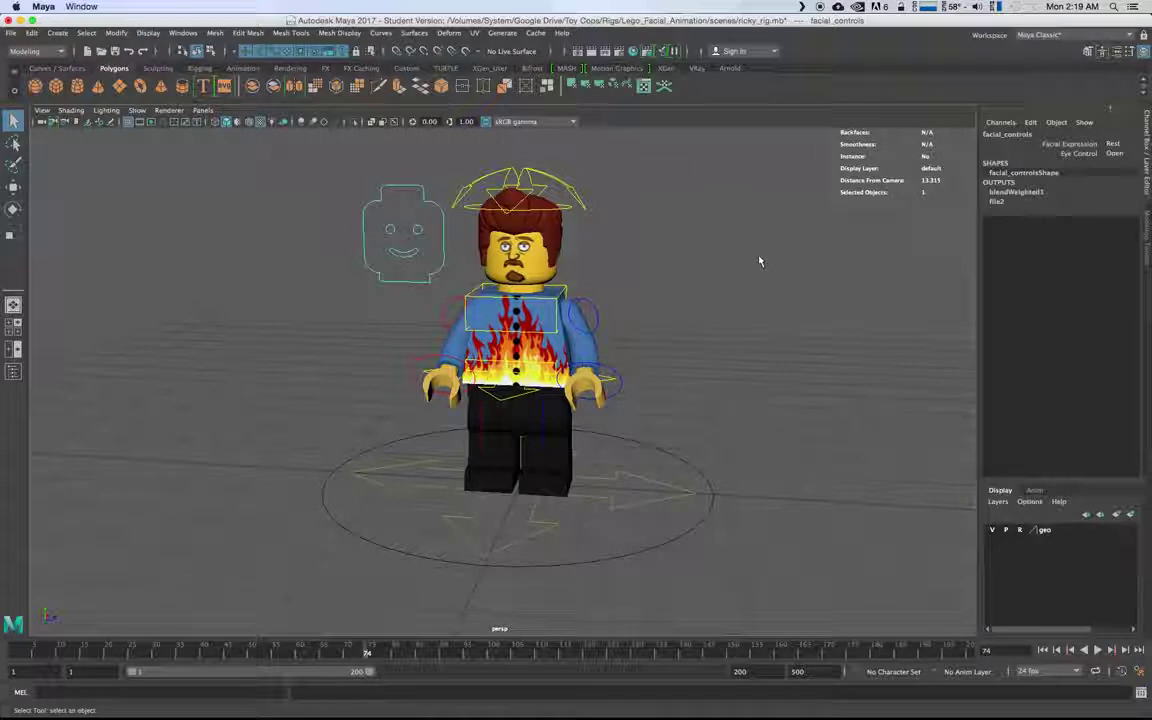
left_click_drag(705, 250, 343, 311, "alt")
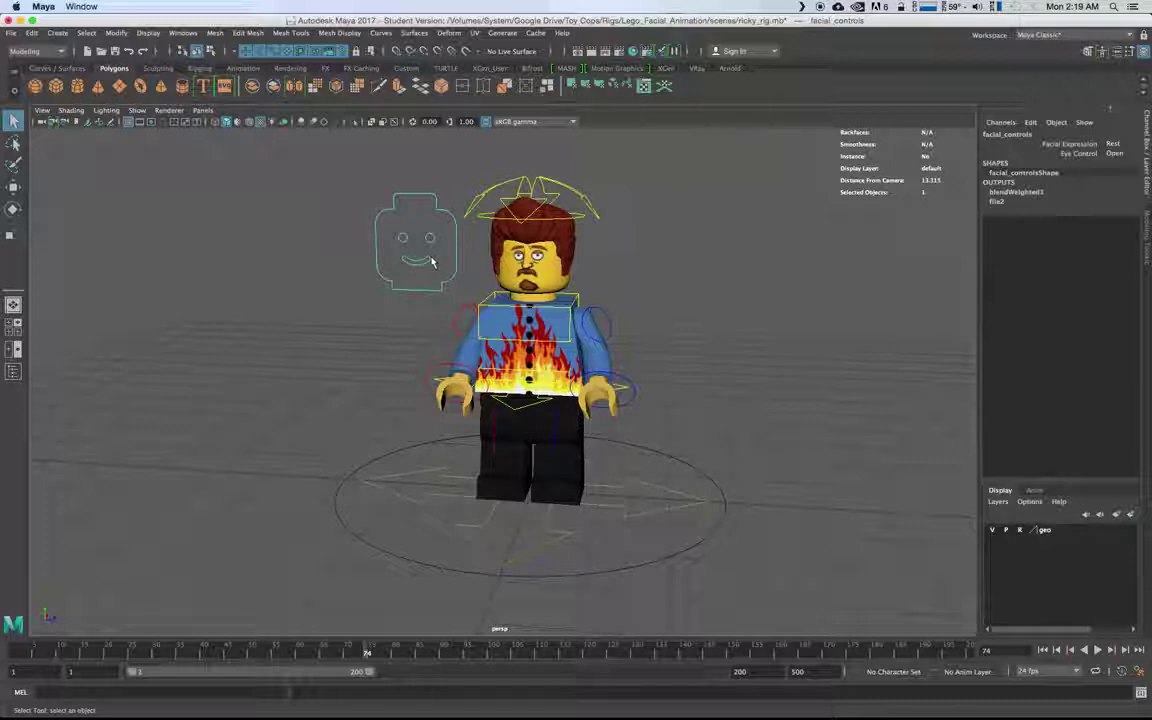
Open the Hypershade and look over the ricky_face, ricky_hair and ricky_pants materials
left_click(633, 52)
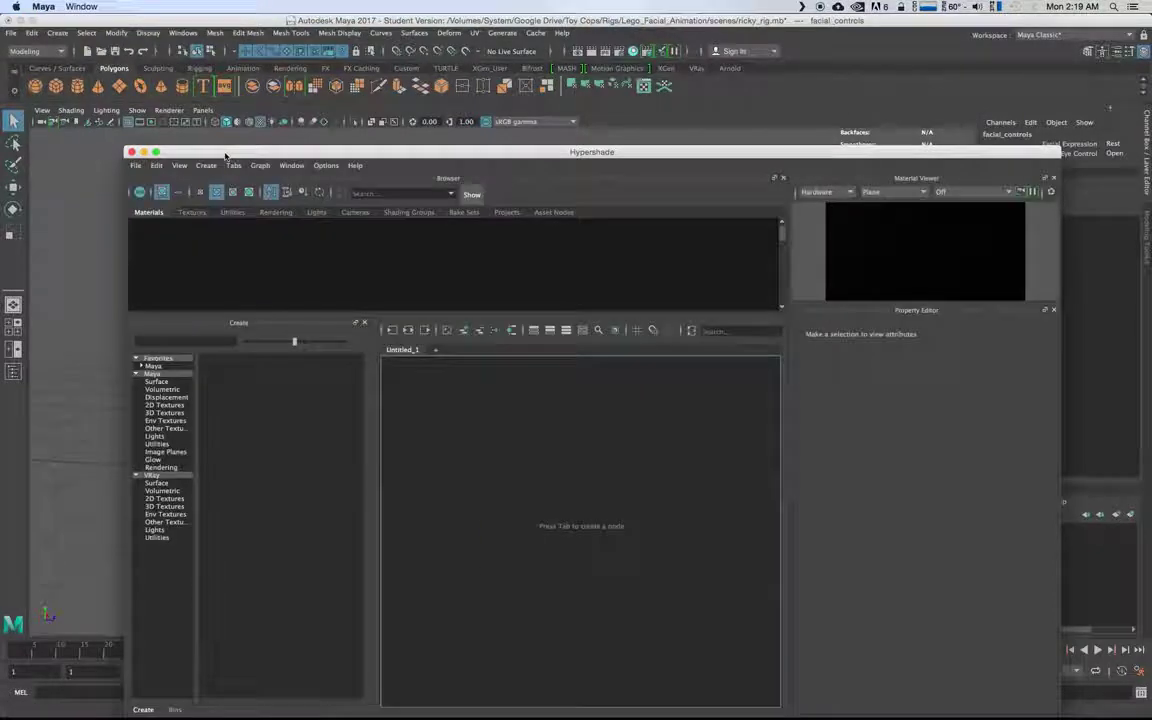
left_click_drag(226, 157, 178, 119)
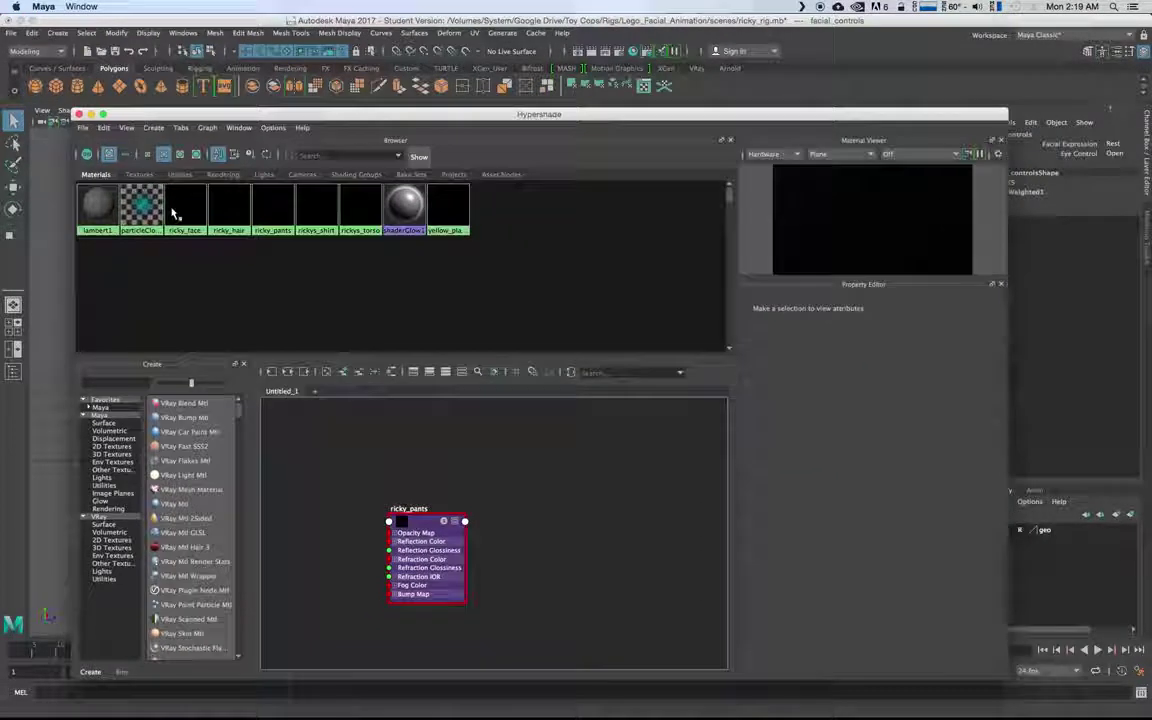
left_click(186, 205)
left_click(232, 210)
left_click(272, 210)
mouse_move(283, 114)
left_mouse_down()
mouse_move(318, 351)
mouse_move(287, 375)
mouse_move(282, 351)
mouse_move(280, 383)
mouse_move(265, 150)
mouse_move(288, 132)
left_mouse_up()
Search the node library for "switch" and create a VRay Switch Mtl
left_click(130, 402)
type("swi")
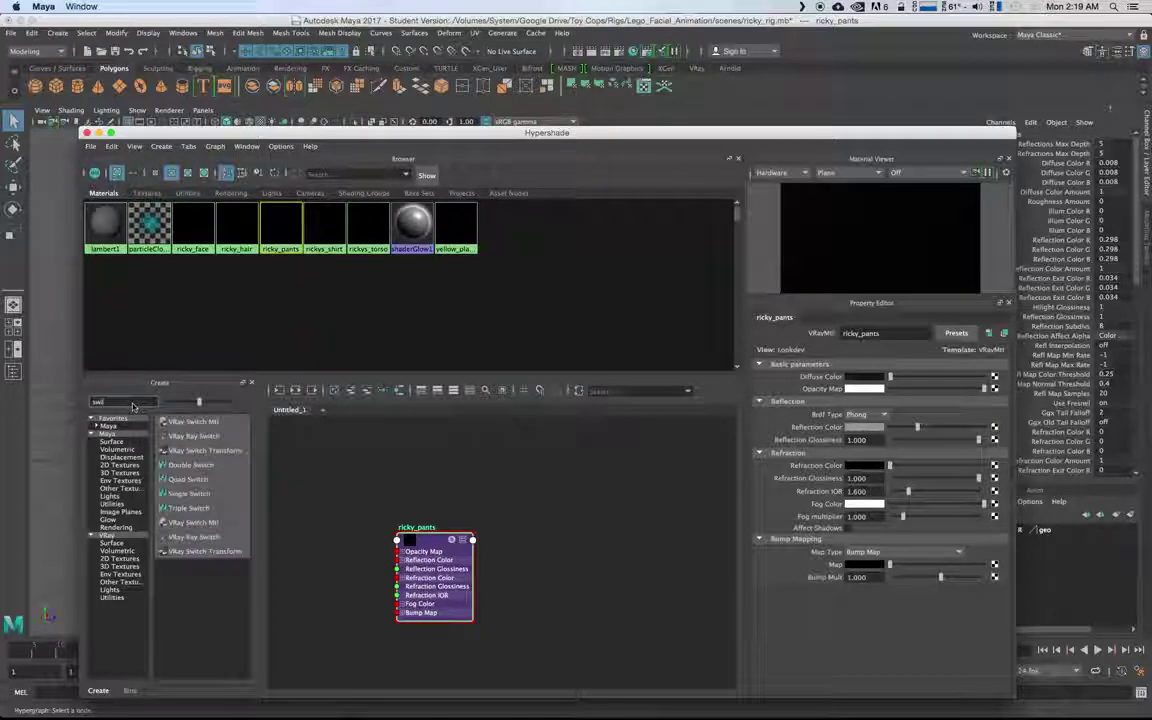
type("tch")
left_click(193, 421)
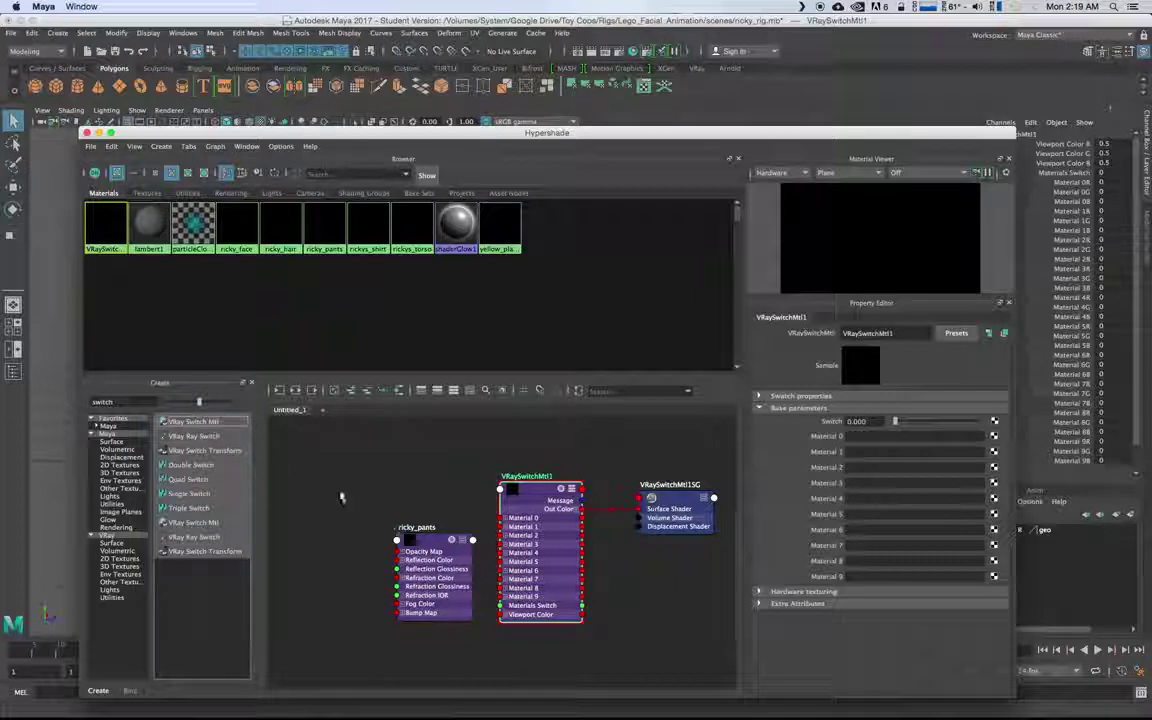
Remove the ricky_pants node from the graph and select the remaining switch material nodes
left_click(420, 530)
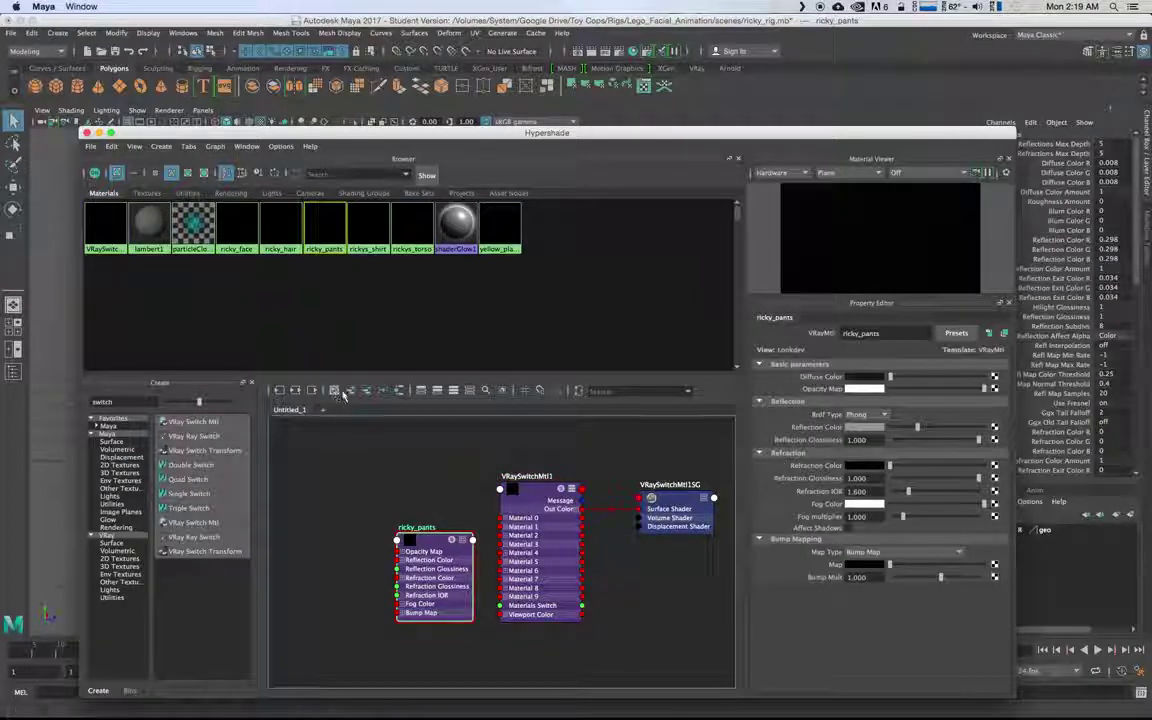
left_click(353, 390)
left_click_drag(452, 453, 697, 630)
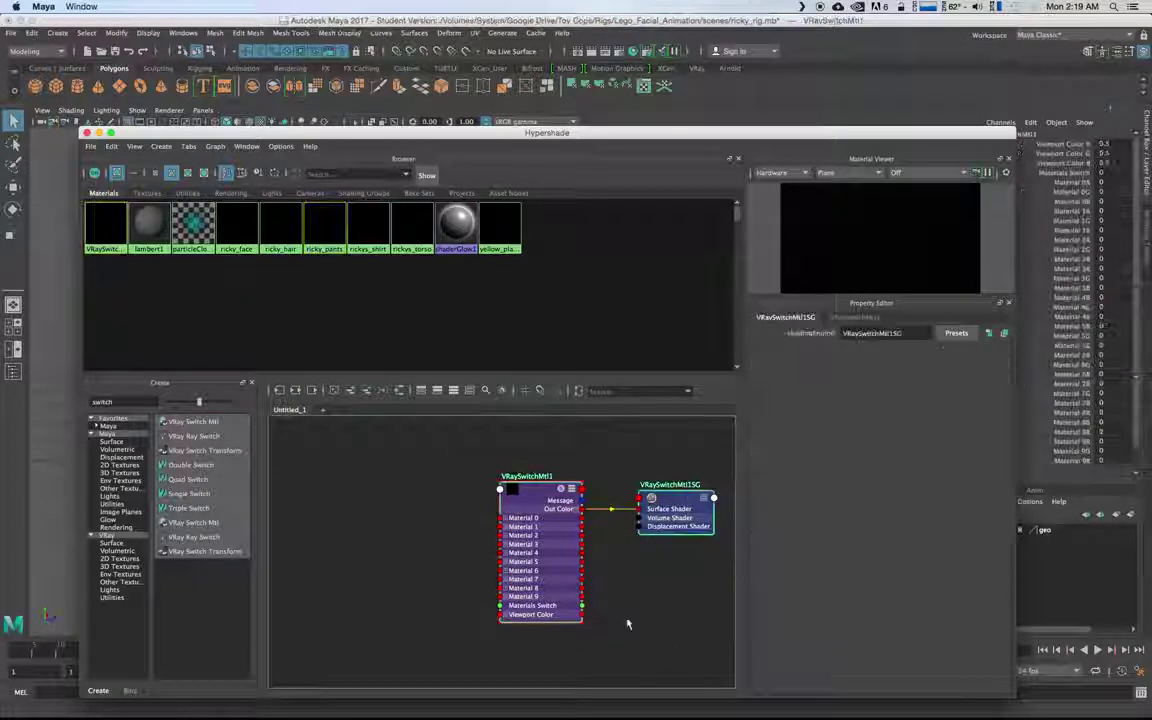
Rename the VRay switch material to Face_Material
left_click(106, 234)
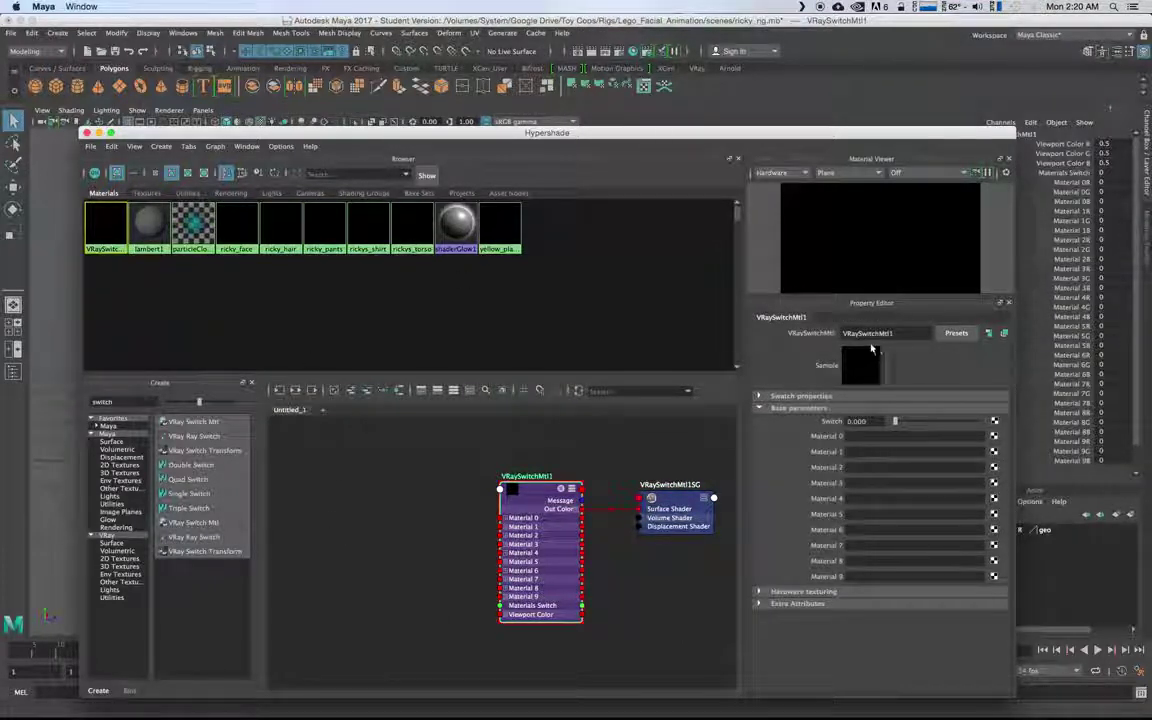
double_click(110, 229)
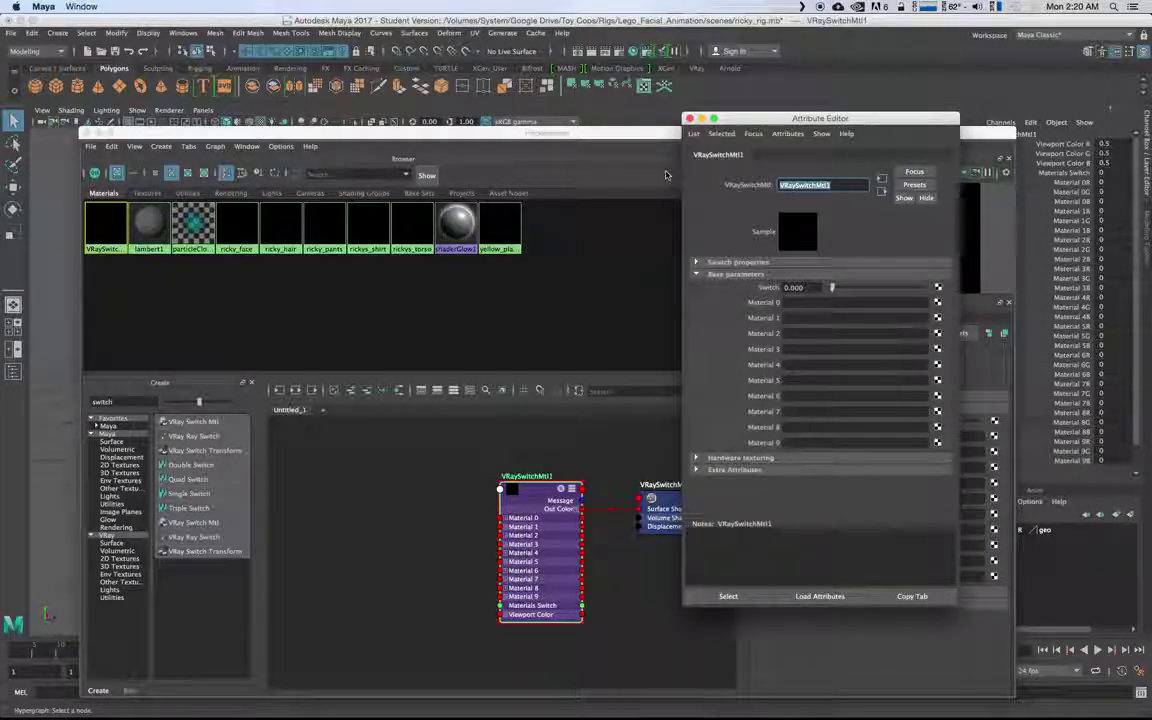
type("Faci")
type("_Material")
key("Return")
left_click_drag(750, 119, 907, 103)
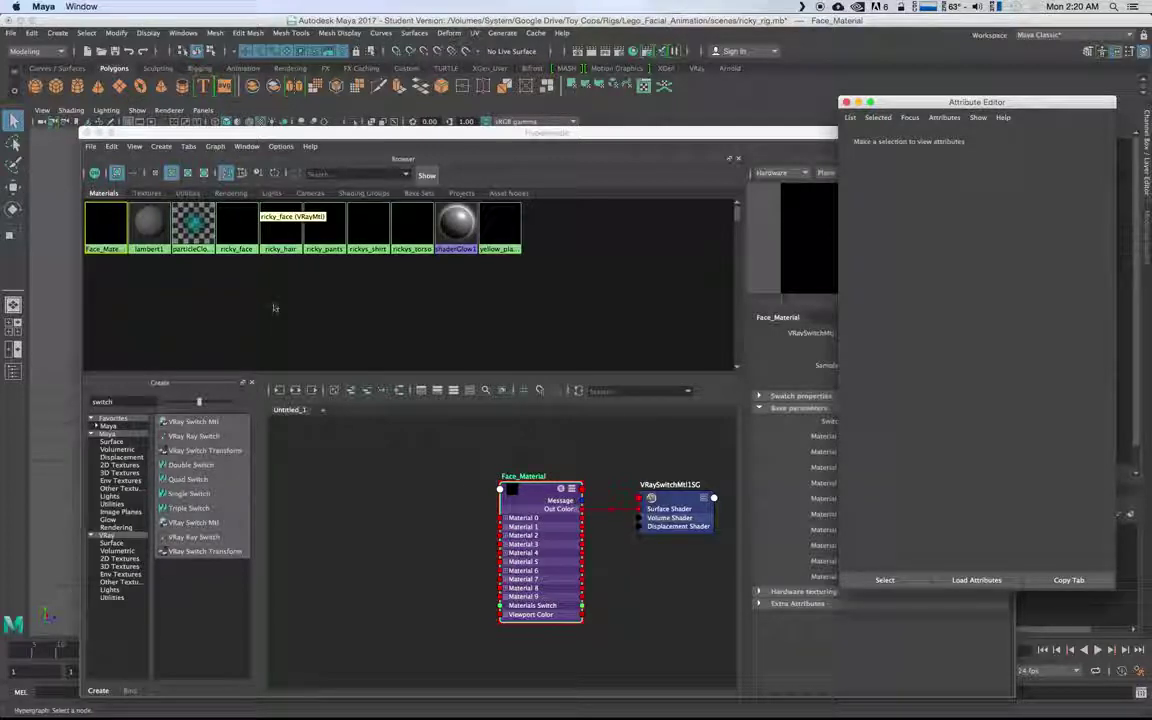
Select the geometry that uses the ricky_face material and duplicate that material
left_click_drag(278, 131, 334, 332)
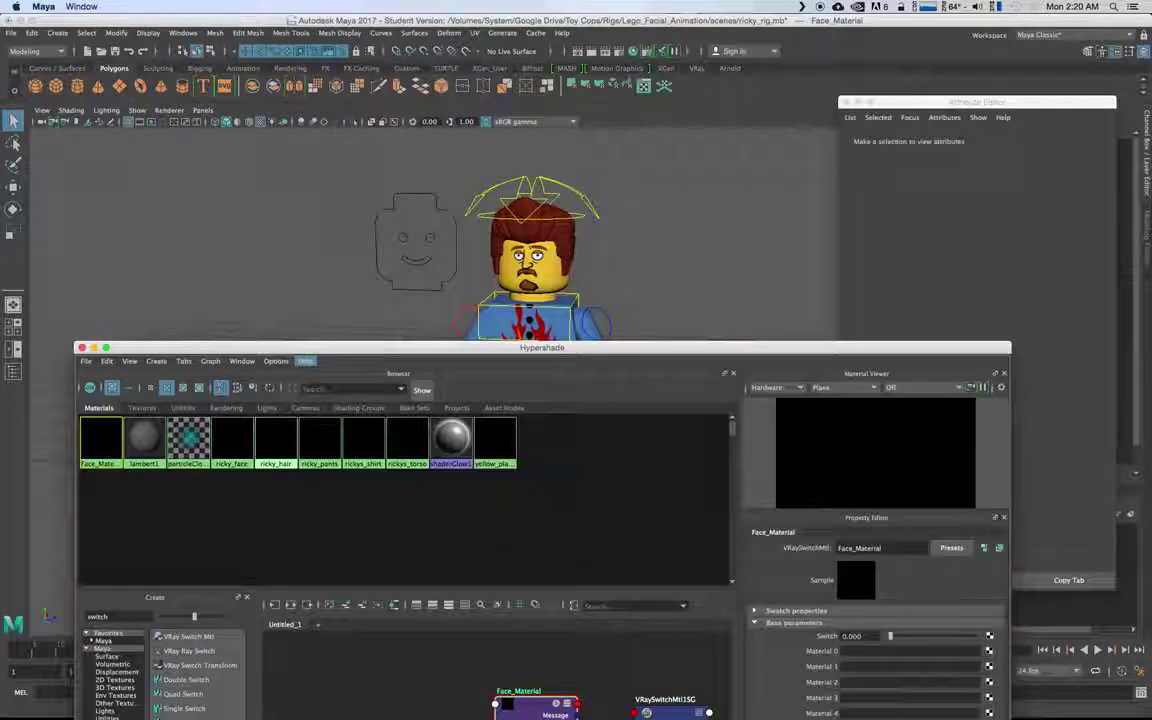
right_click_drag(231, 440, 352, 441)
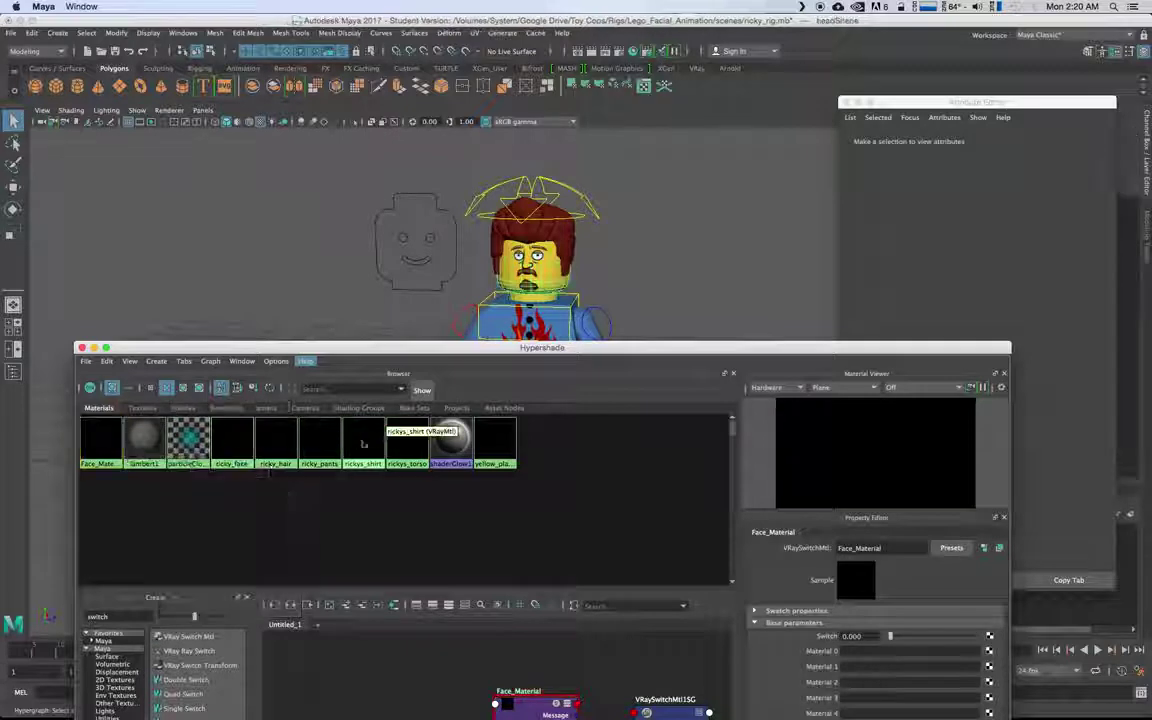
left_click(231, 439)
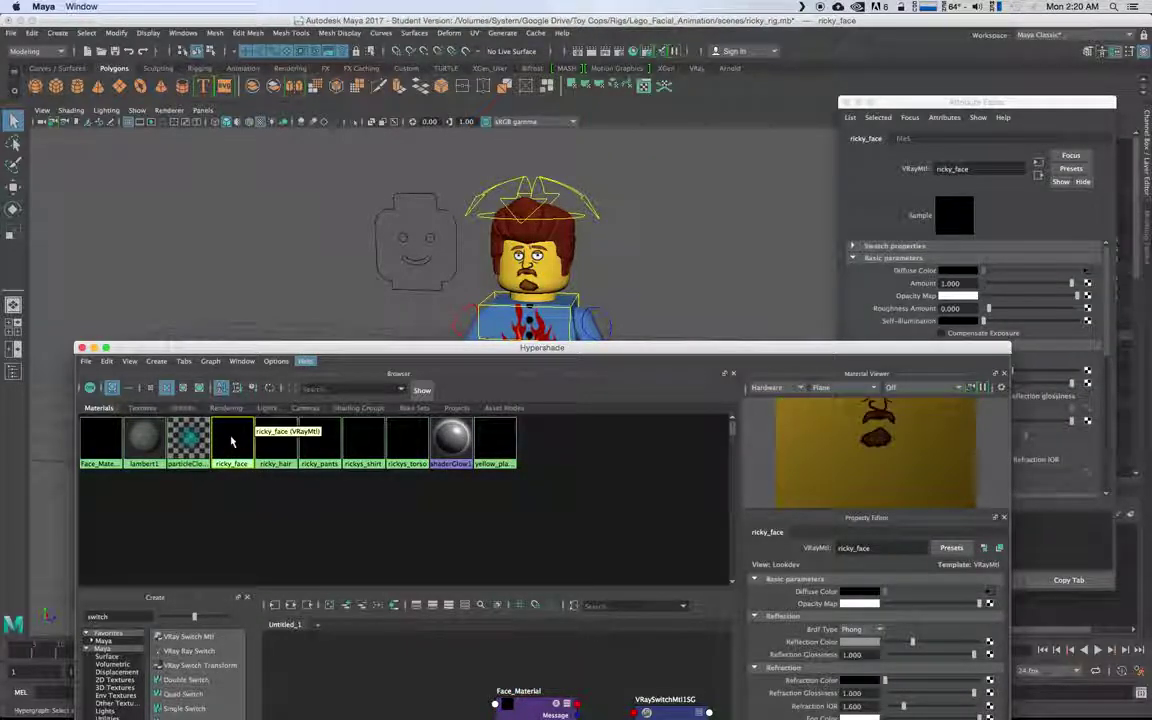
key("ctrl+d")
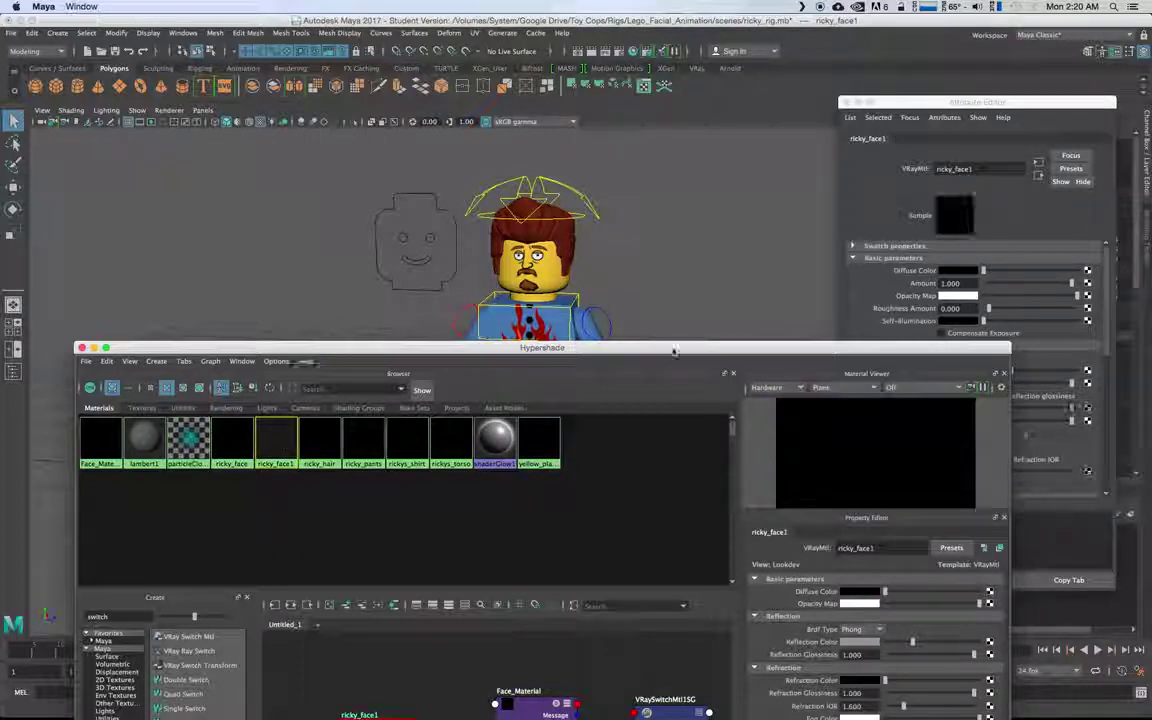
Map a File texture to the diffuse color of ricky_face1 and display the texture's attributes
left_click_drag(567, 347, 535, 207)
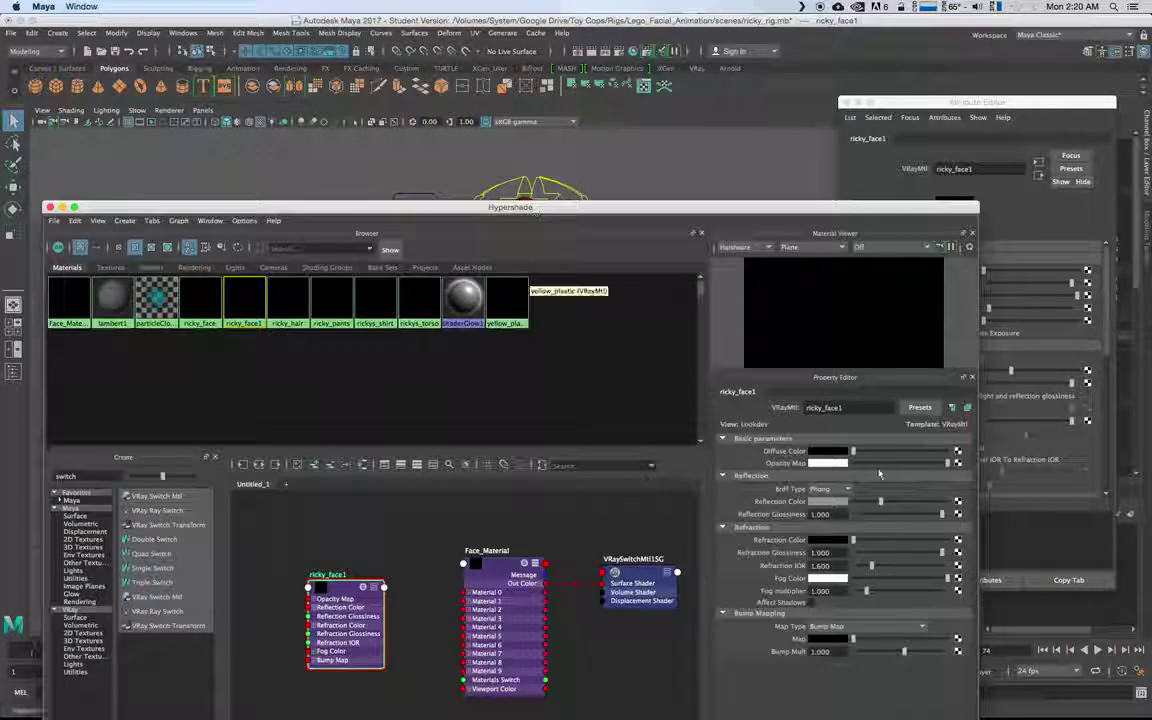
left_click(958, 453)
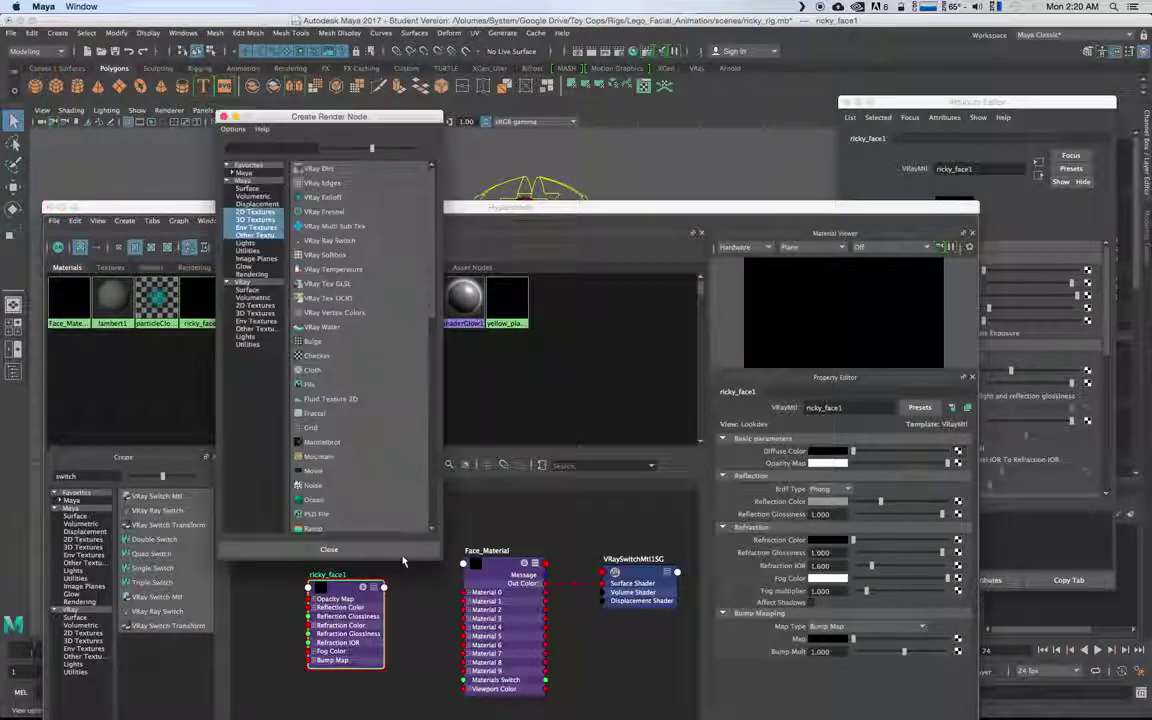
left_click(288, 364)
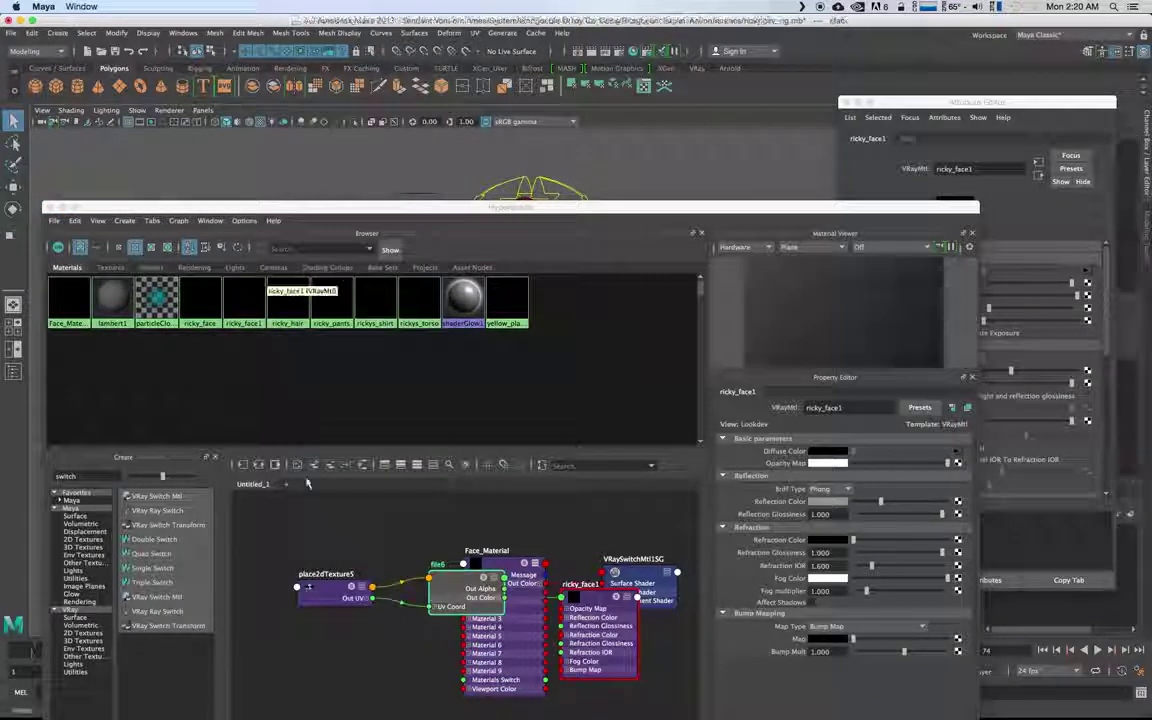
left_click(1072, 215)
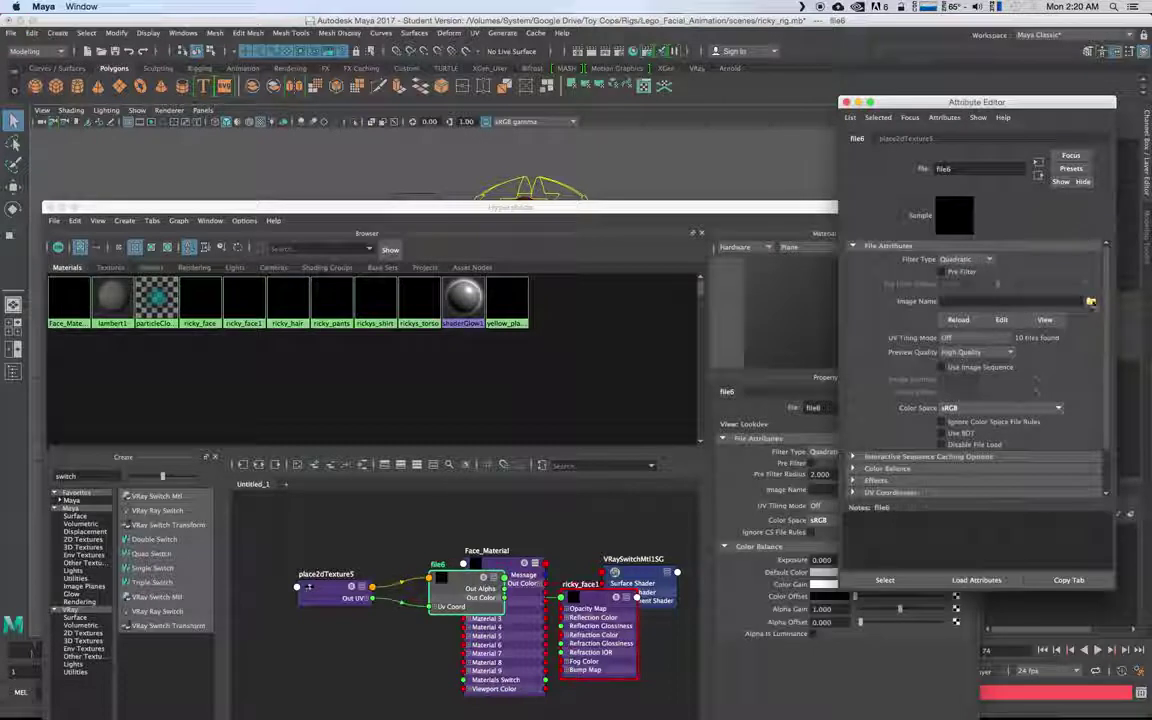
Load face.1001.jpg from the sourceimages/faces/cop folder as the file texture's image
left_click(1090, 301)
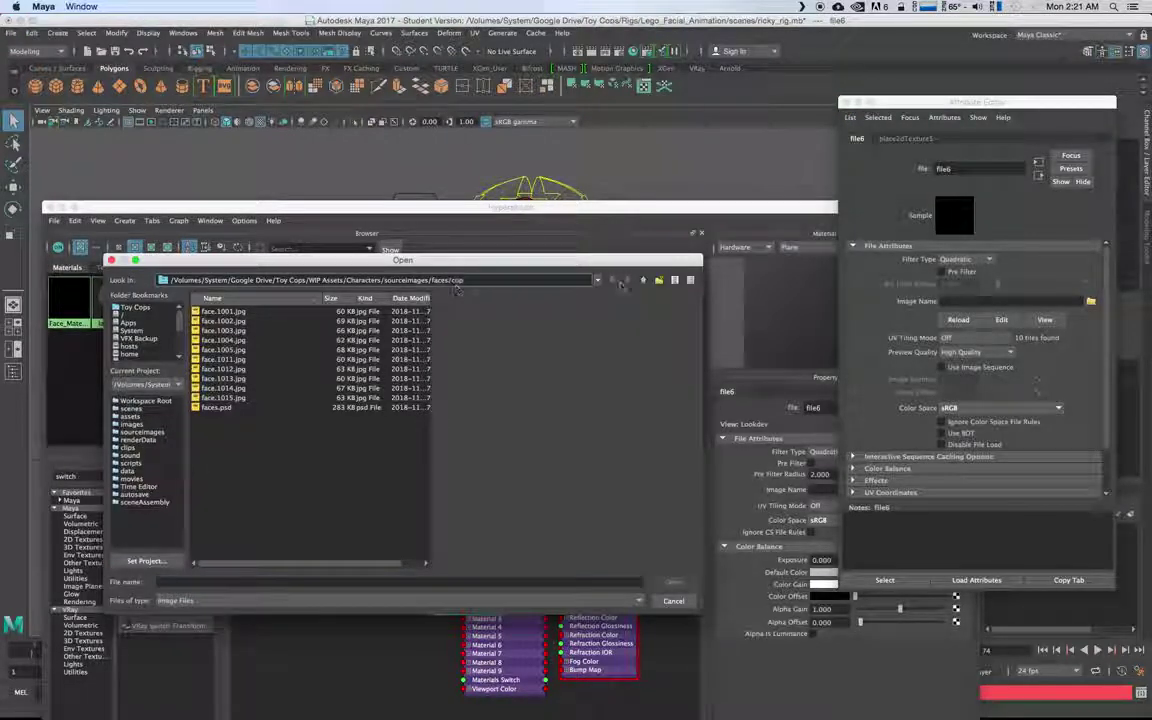
left_click(643, 281)
double_click(209, 340)
left_click(643, 280)
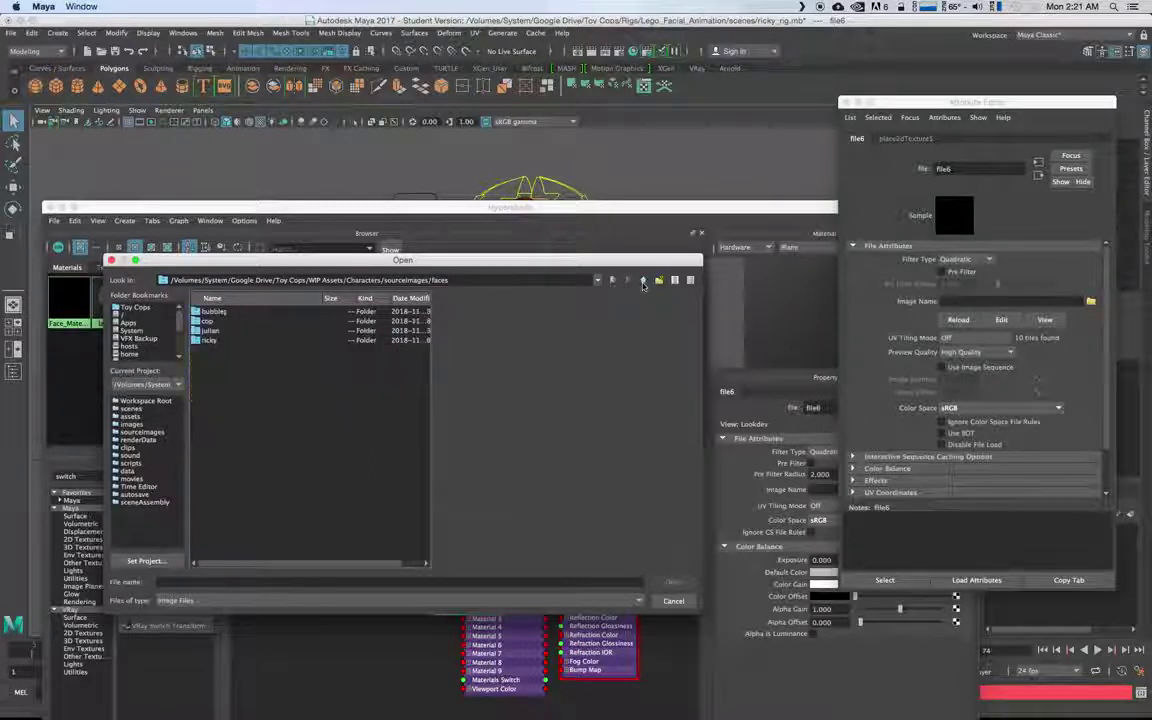
double_click(208, 321)
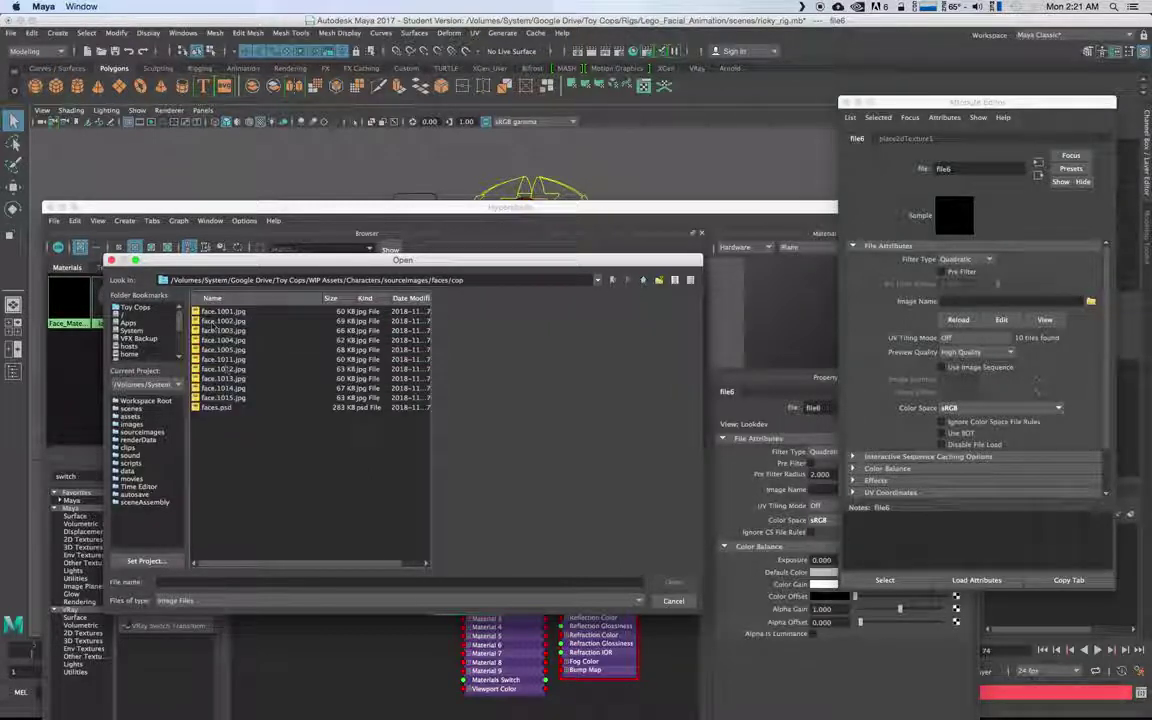
left_click(219, 313)
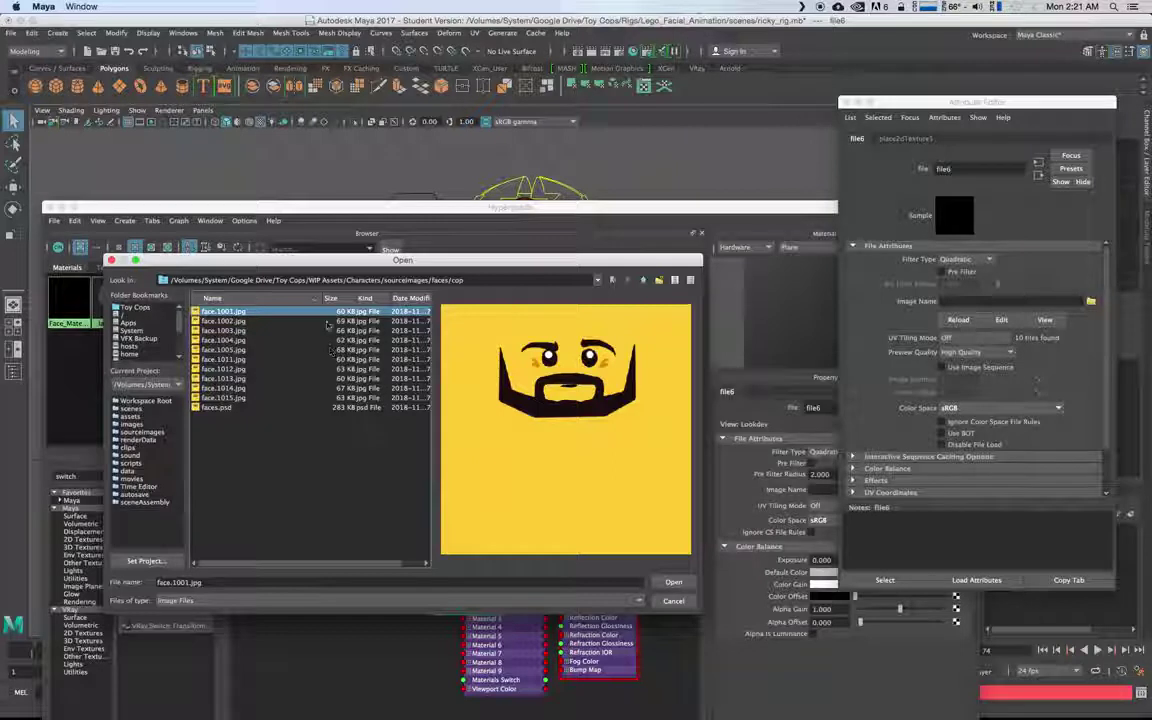
left_click(673, 581)
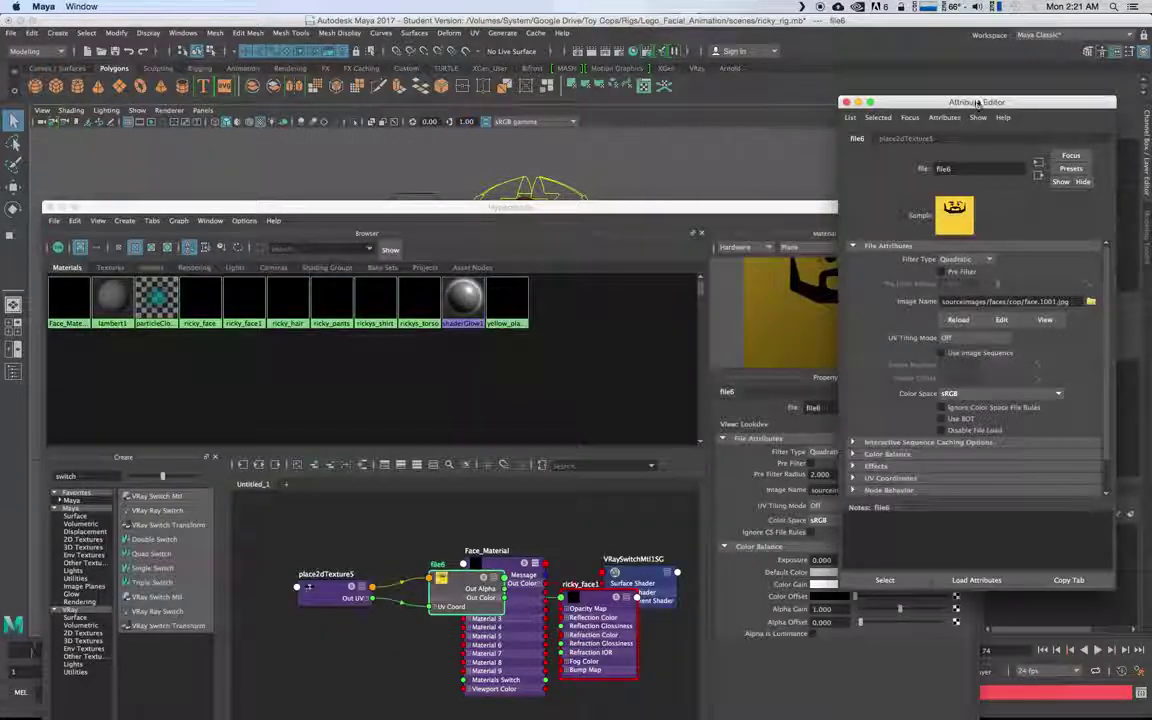
Set the file texture's UV tiling mode to UDIM (Mari), reload the image and generate its preview
left_click_drag(978, 103, 439, 114)
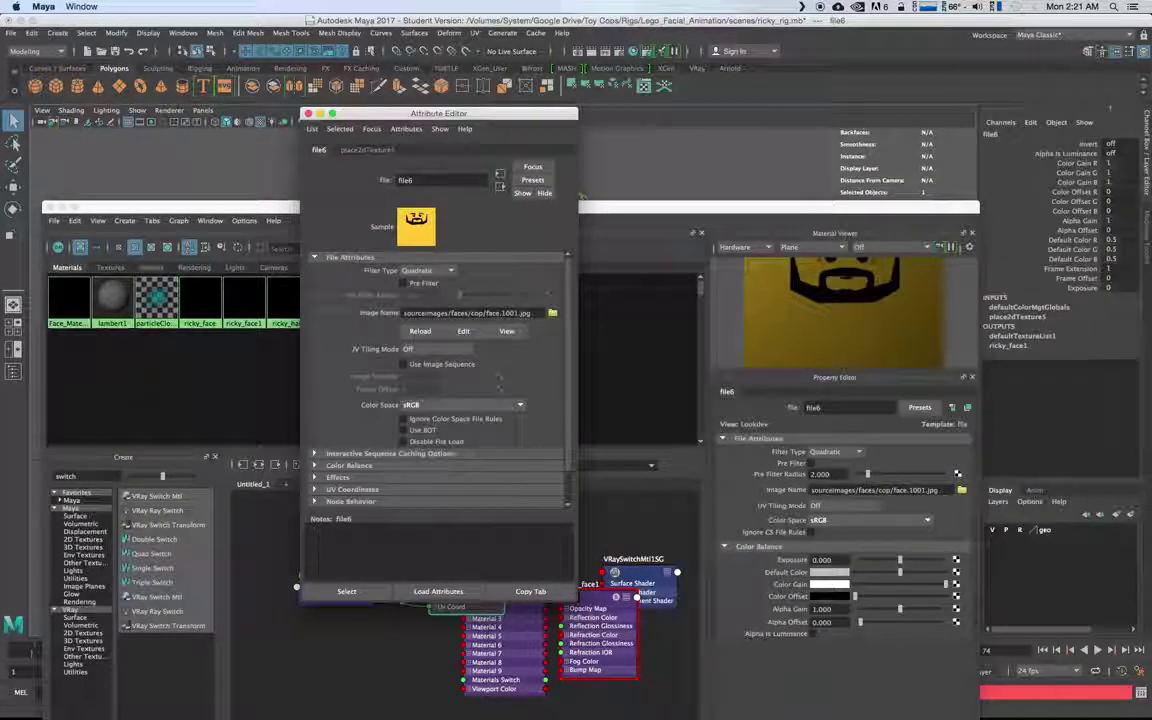
left_click(410, 349)
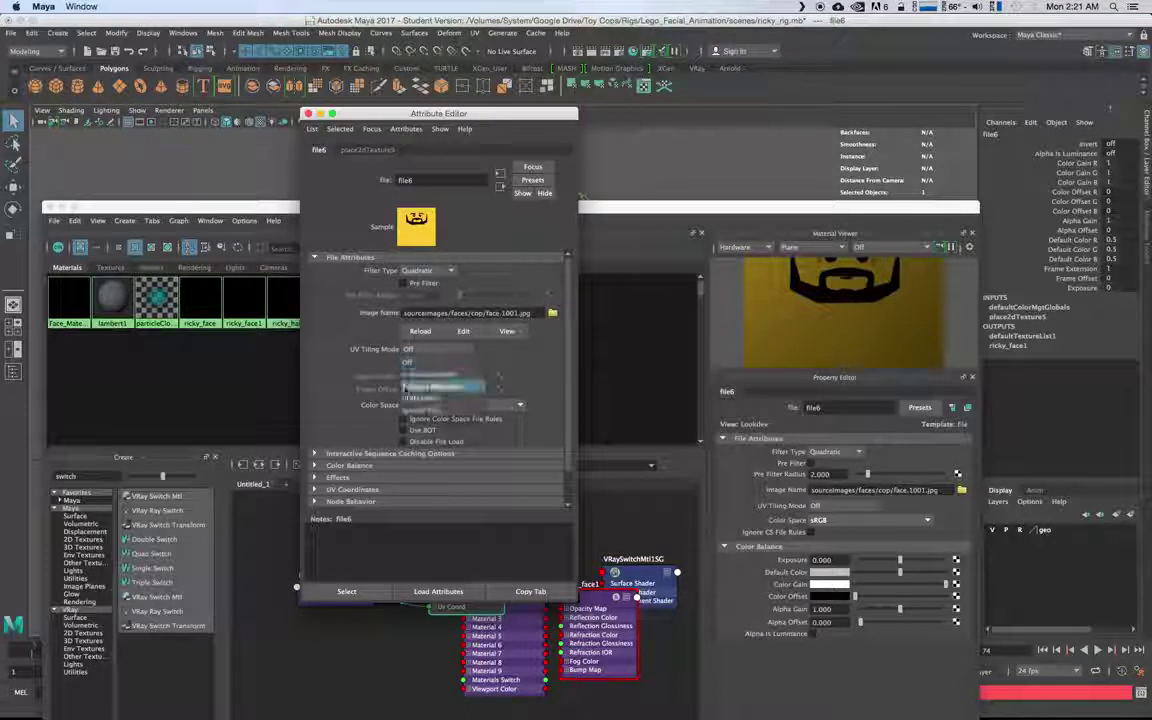
left_click(440, 397)
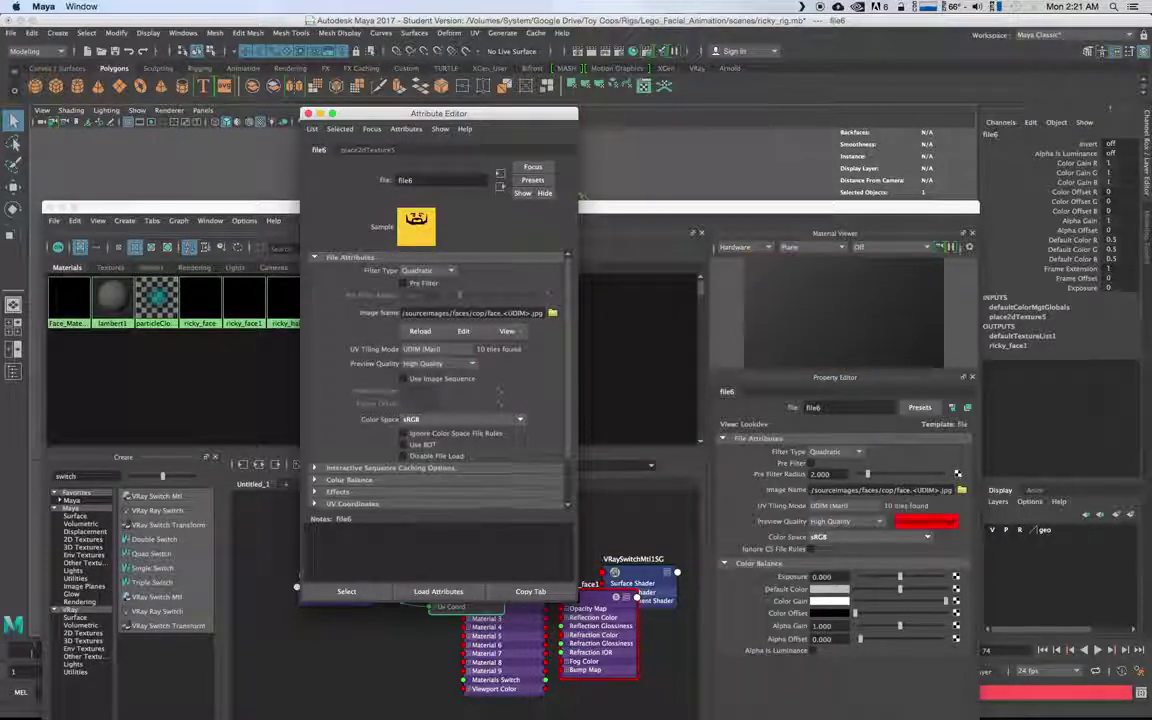
left_click(425, 332)
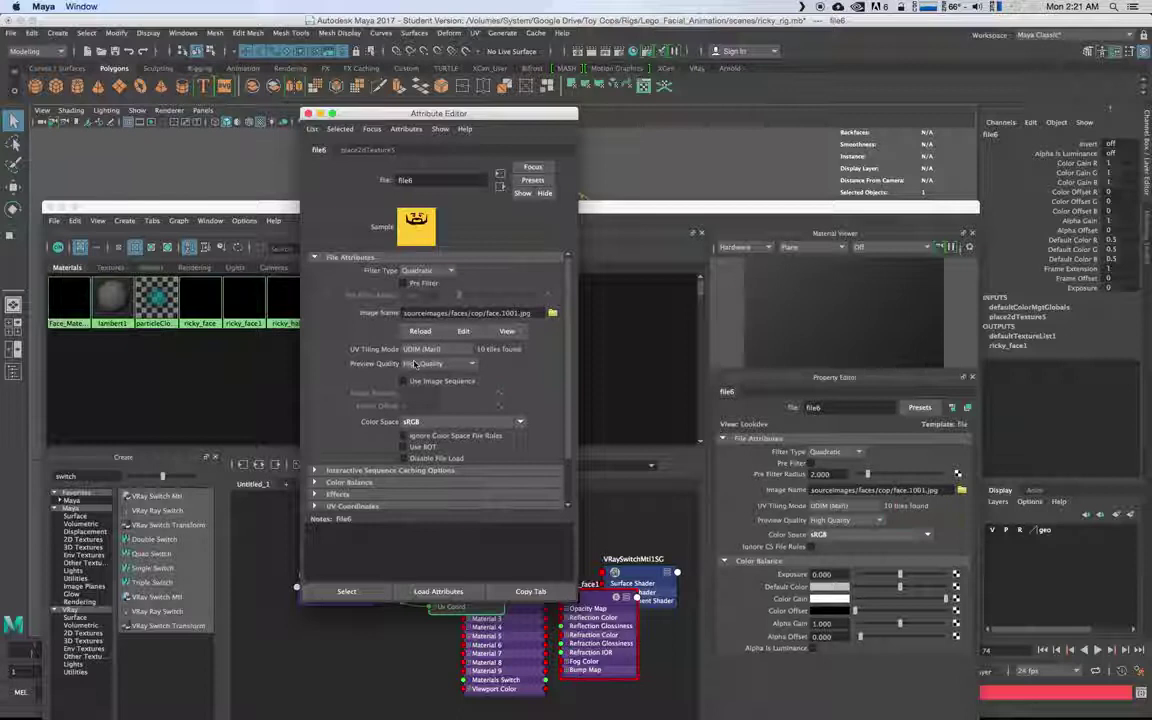
left_click(519, 367)
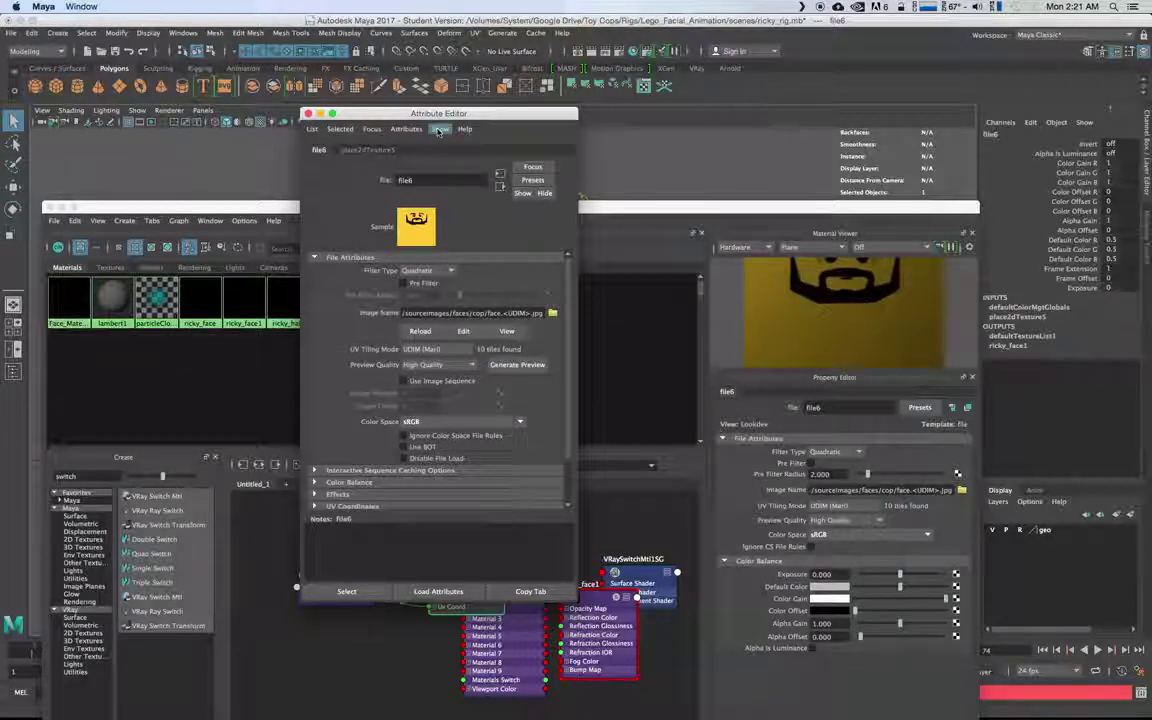
left_click_drag(390, 119, 542, 117)
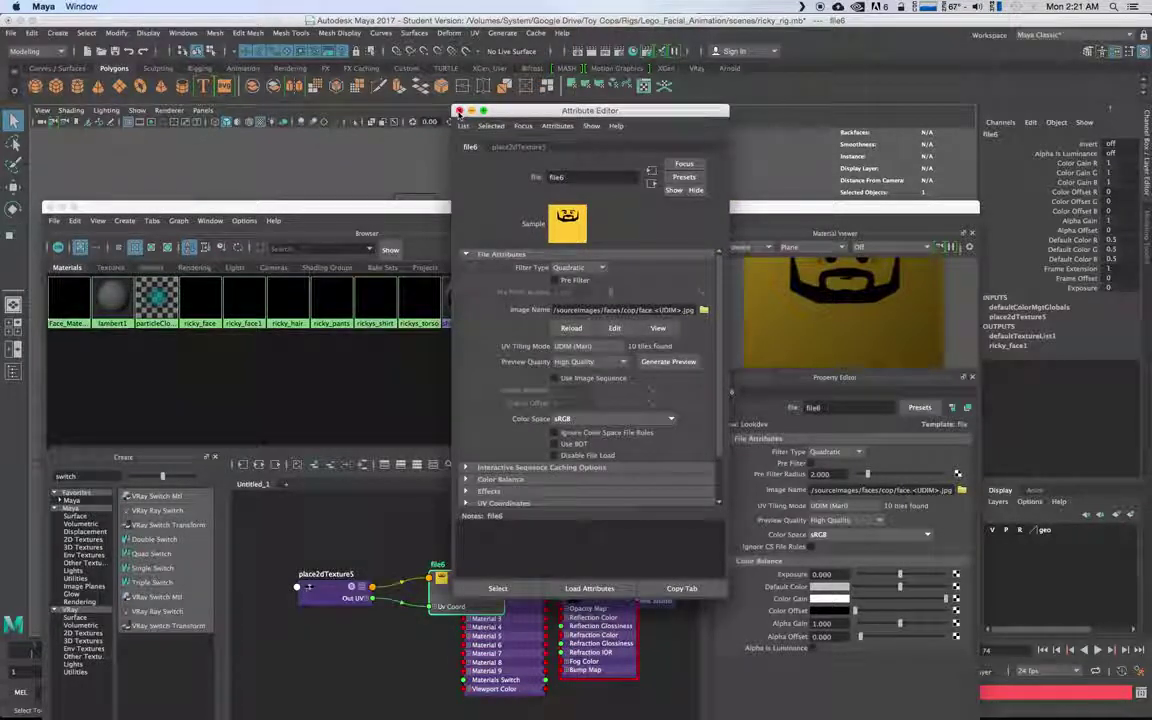
Rename the ricky_face1 material to cop_face
left_click(458, 111)
left_click(264, 376)
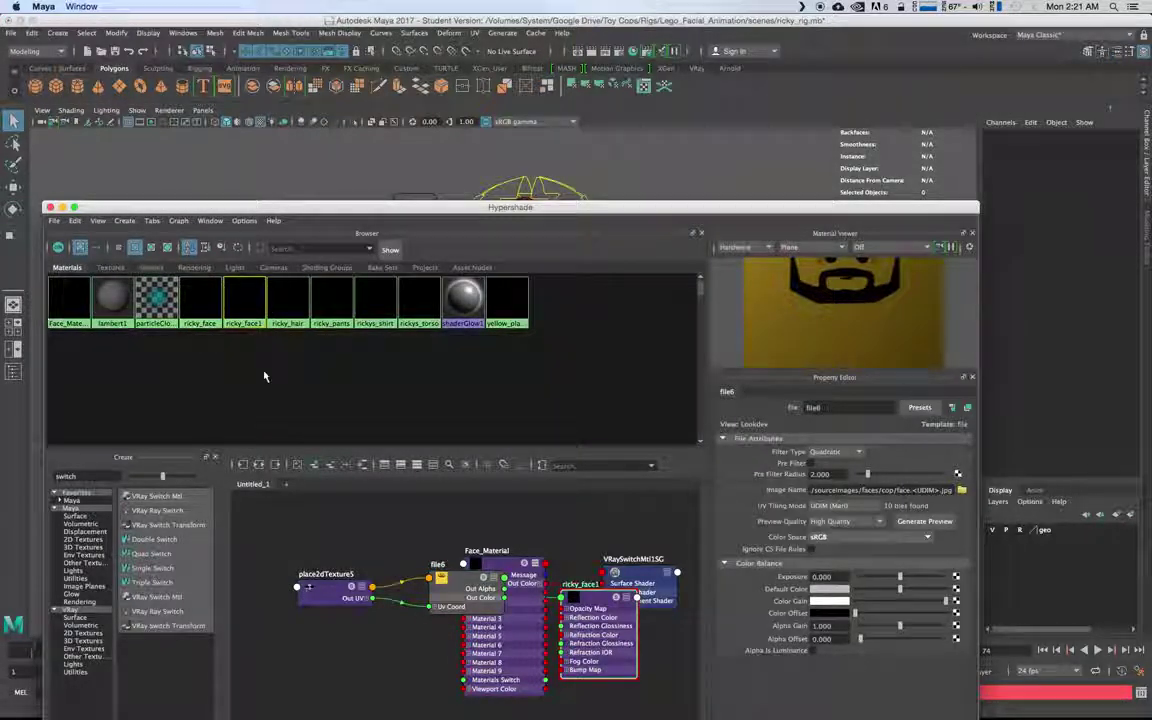
double_click(244, 300)
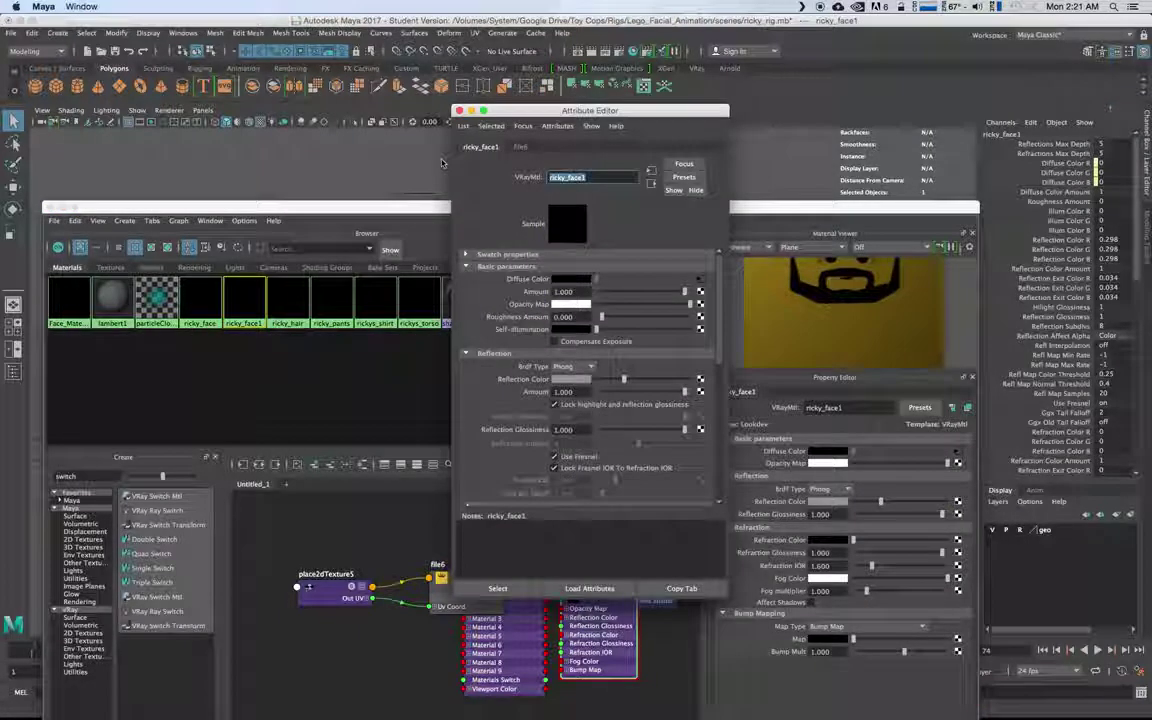
type("cop_face")
key("Return")
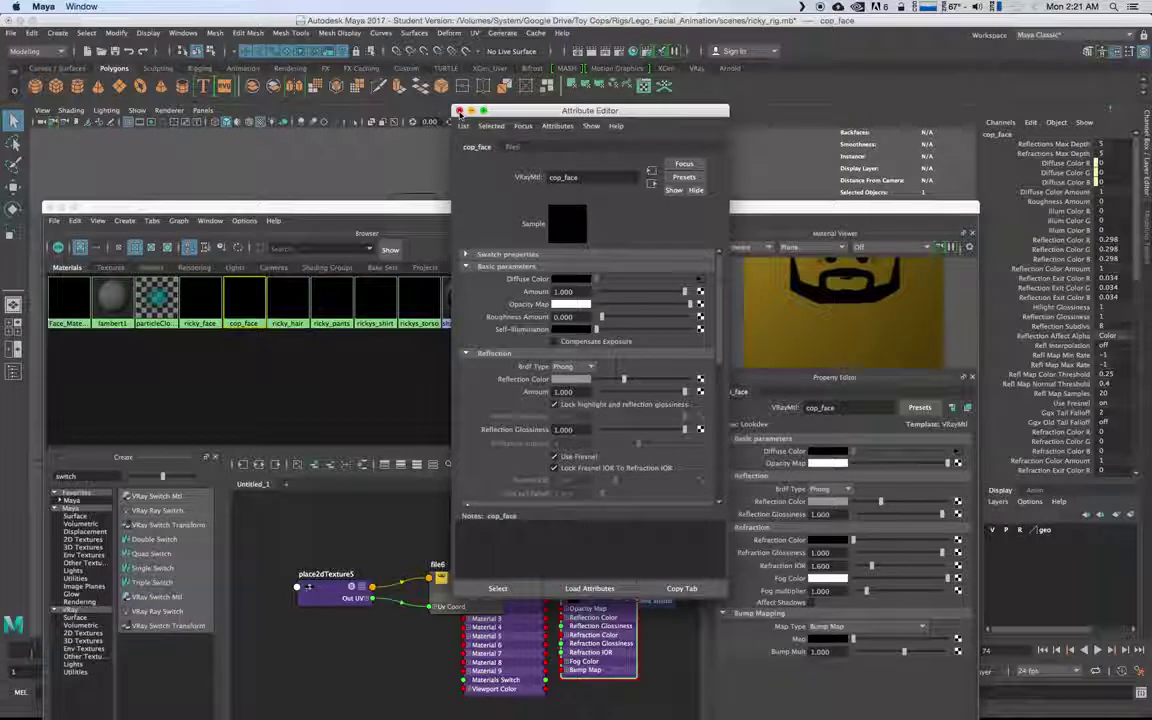
left_click(459, 111)
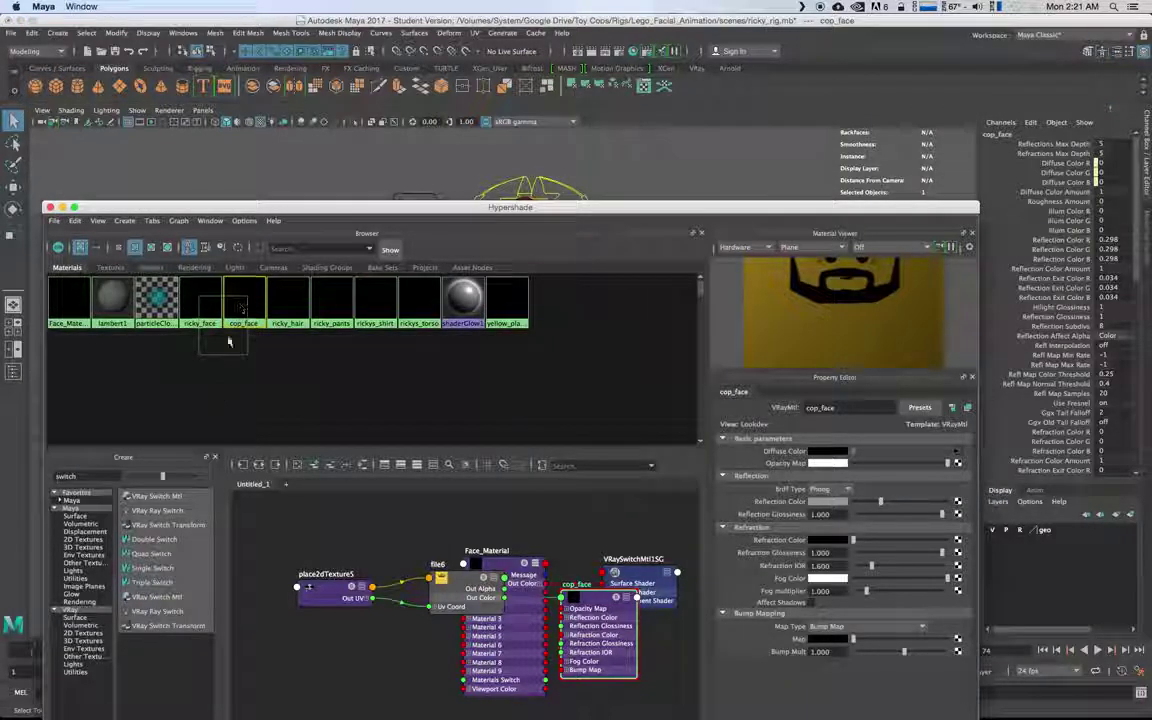
Move the place2dTexture5, file6 and cop_face nodes together to a clear spot upstream of the Face_Material node
middle_click_drag(200, 323, 352, 552)
left_click(347, 506)
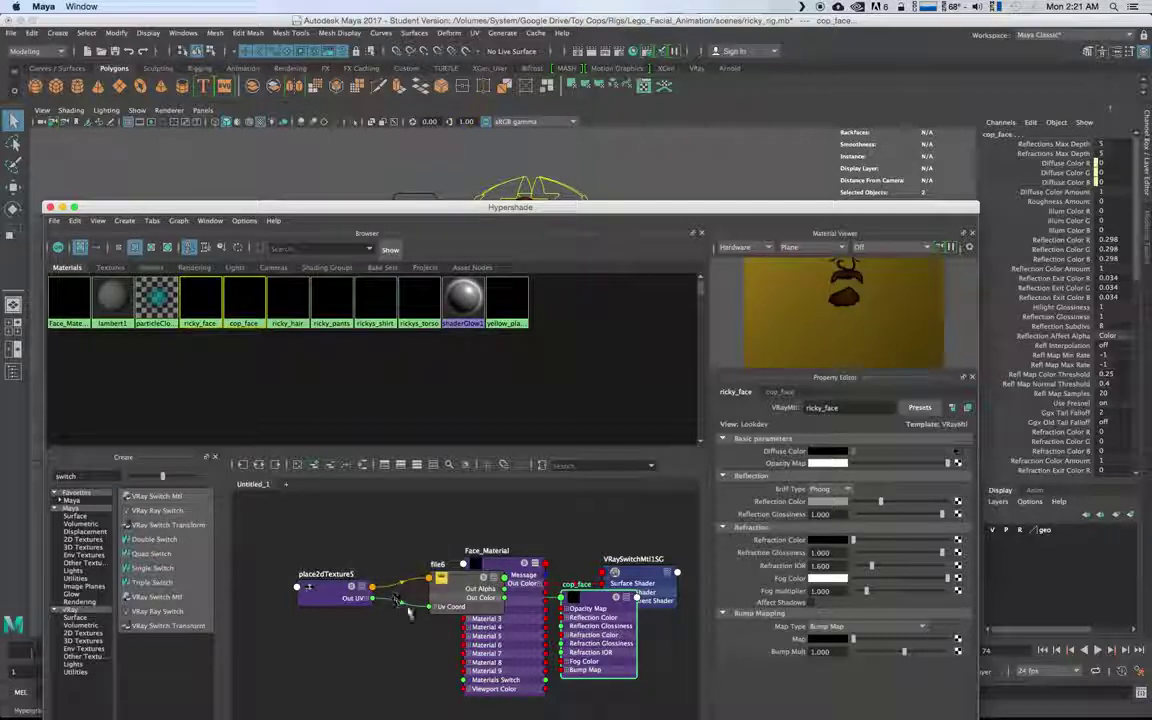
left_click_drag(603, 605, 592, 595)
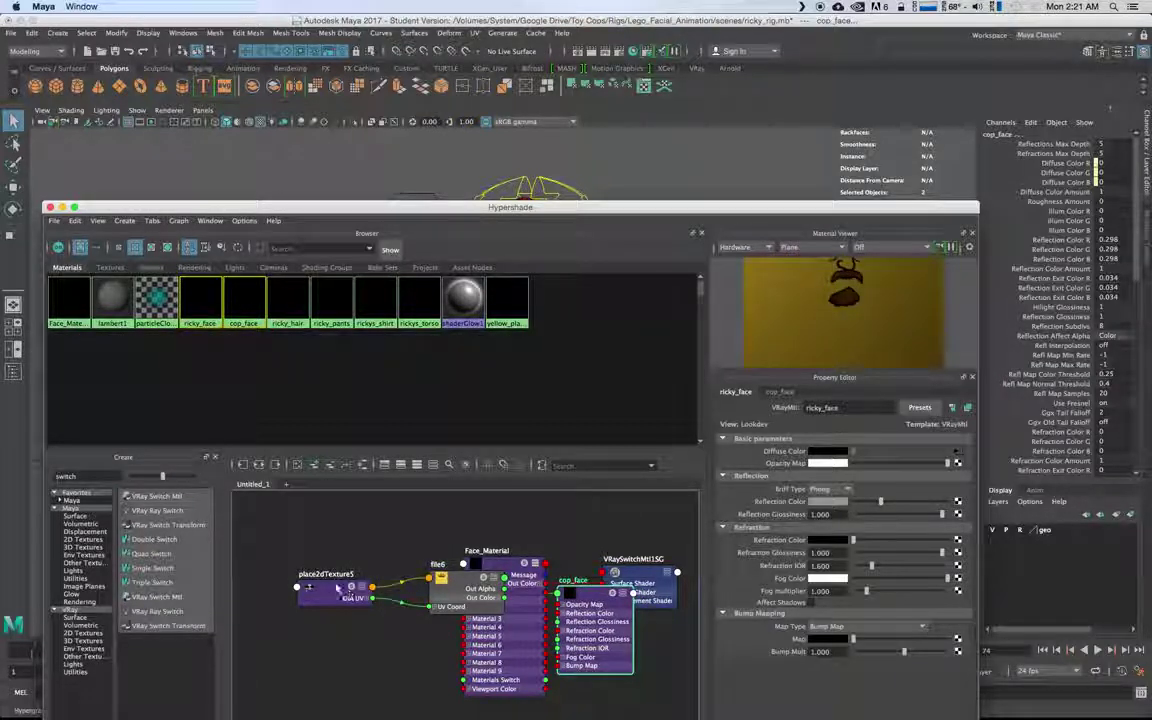
left_click(465, 592, "shift")
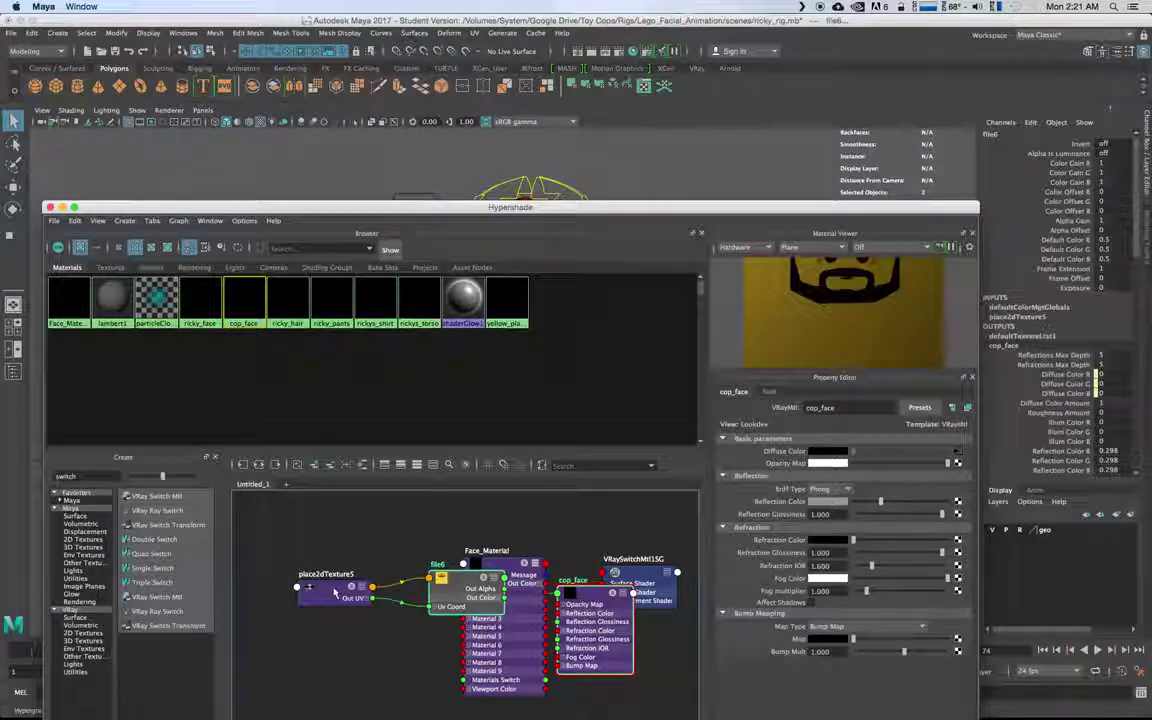
left_click(336, 592, "shift")
mouse_move(473, 589)
middle_mouse_down()
mouse_move(459, 599)
mouse_move(461, 588)
middle_mouse_up()
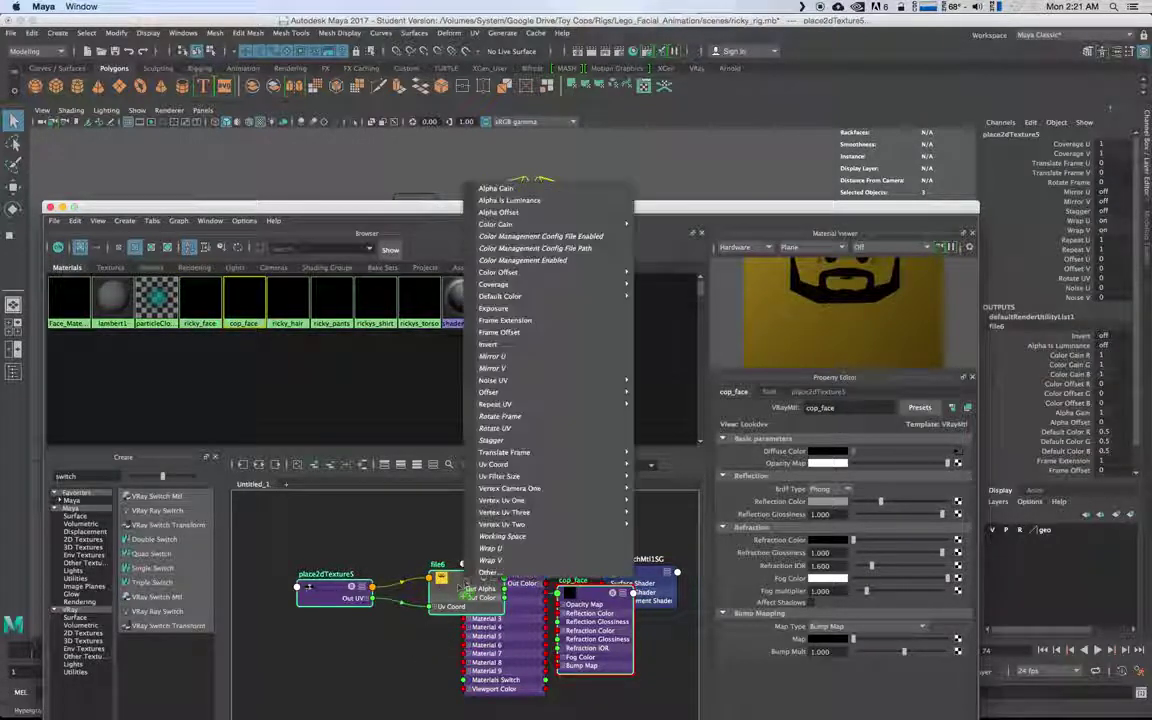
left_click(457, 591)
left_click(381, 559)
left_click(354, 546)
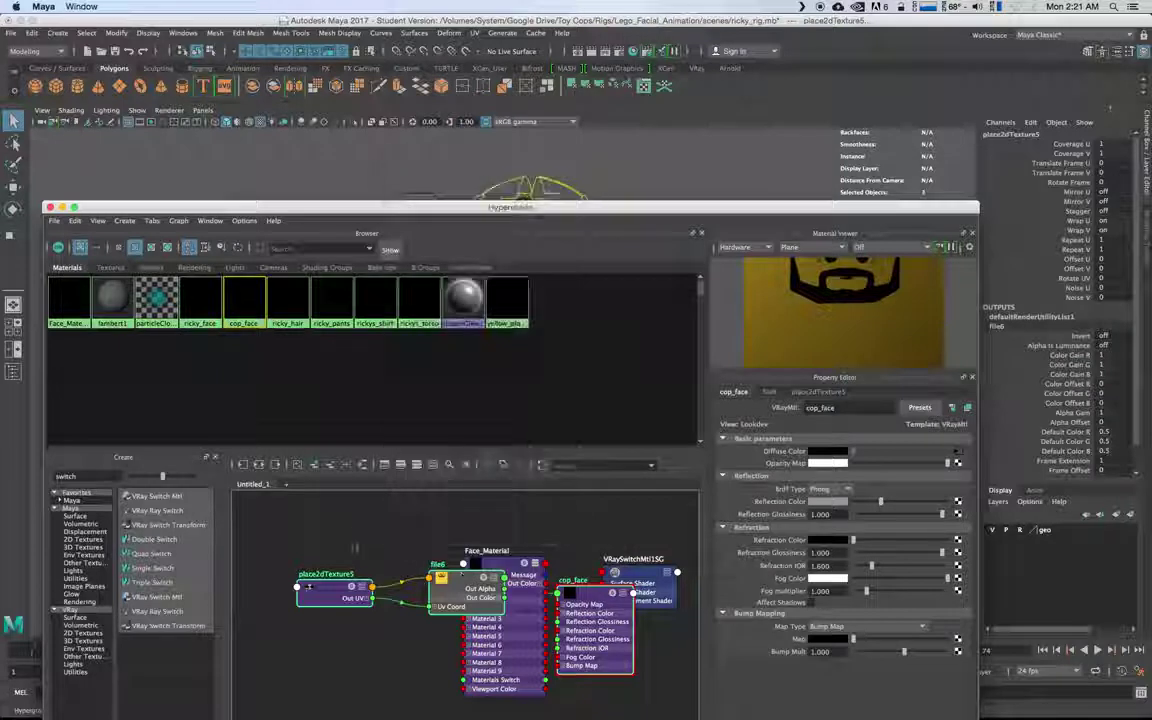
left_click_drag(462, 578, 307, 571)
scroll(466, 598, "down", 5)
left_click_drag(443, 595, 405, 643)
middle_click_drag(426, 595, 432, 588, "alt")
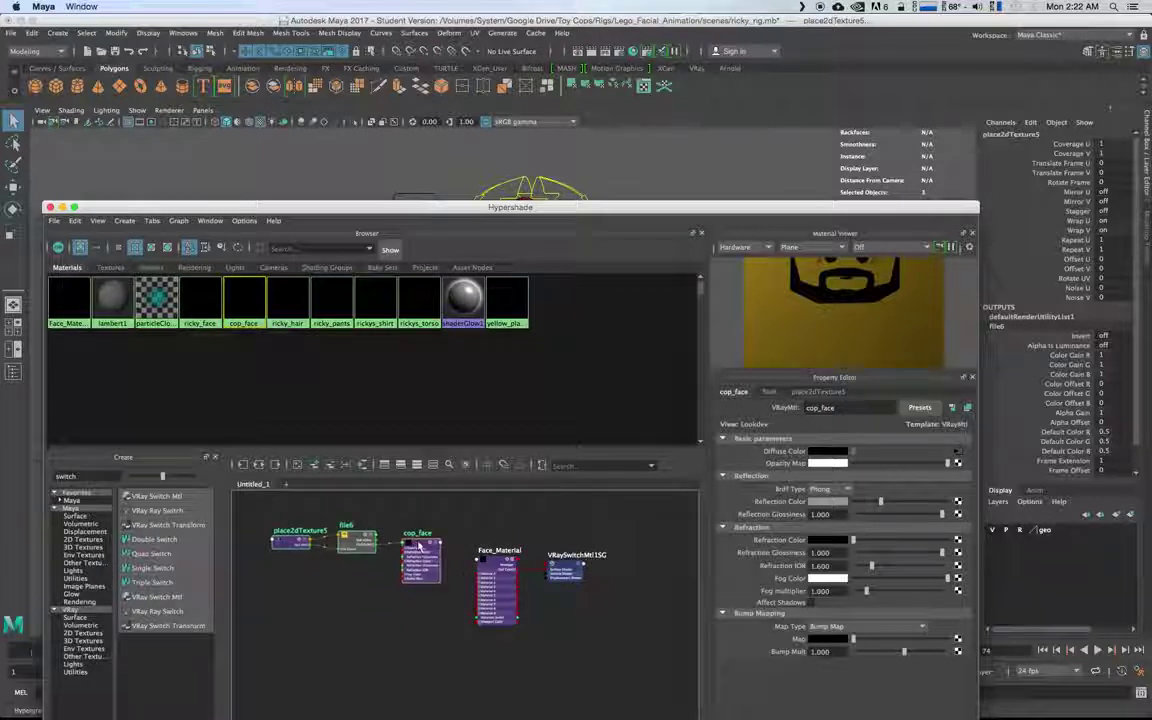
Add the ricky_face material to the node graph and place it beneath the cop_face node
left_click(280, 317)
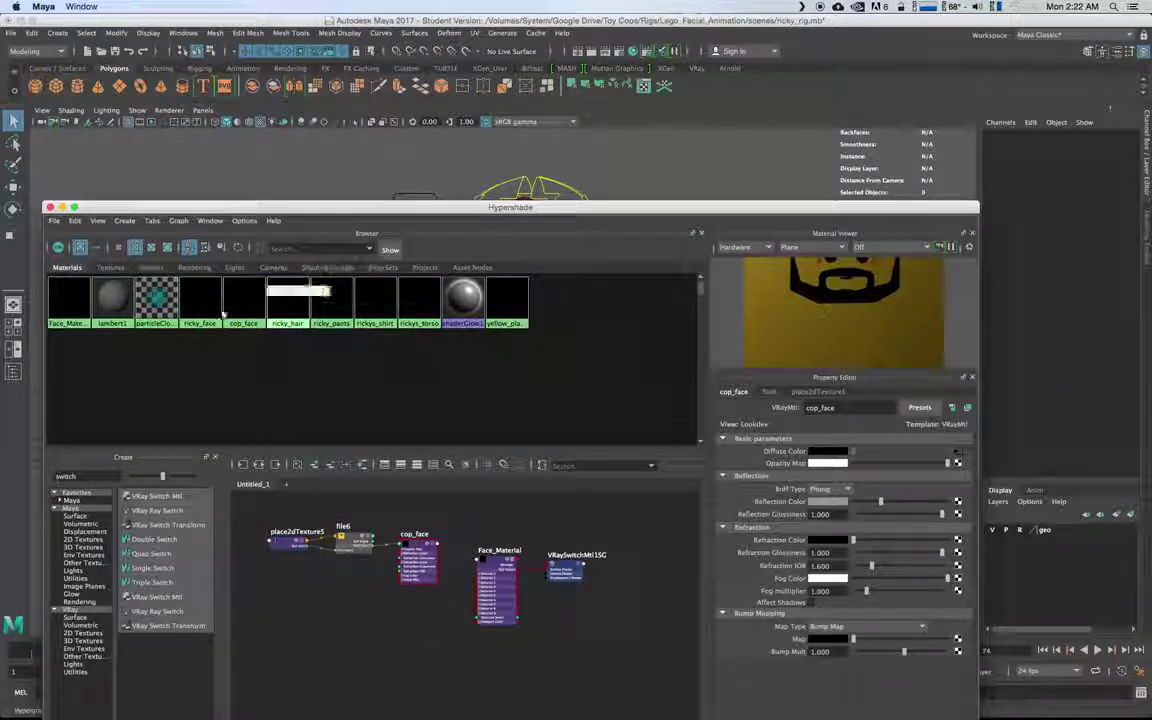
left_click(203, 298)
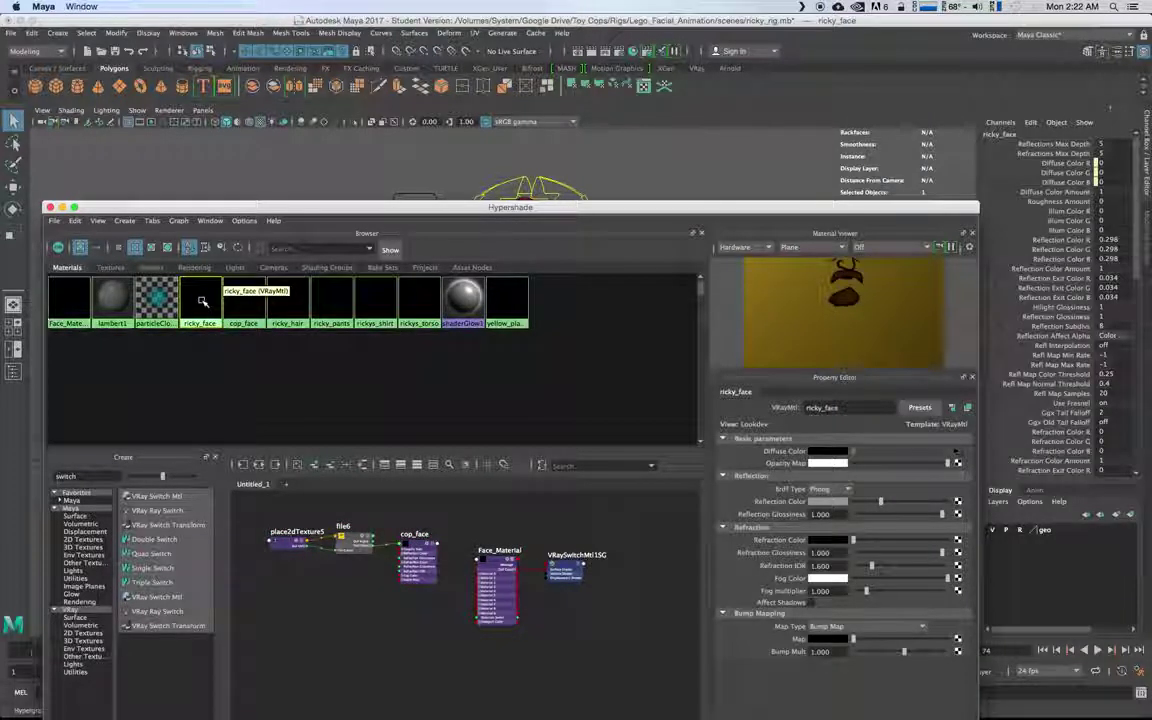
left_click_drag(203, 300, 336, 637)
left_click_drag(404, 607, 398, 603)
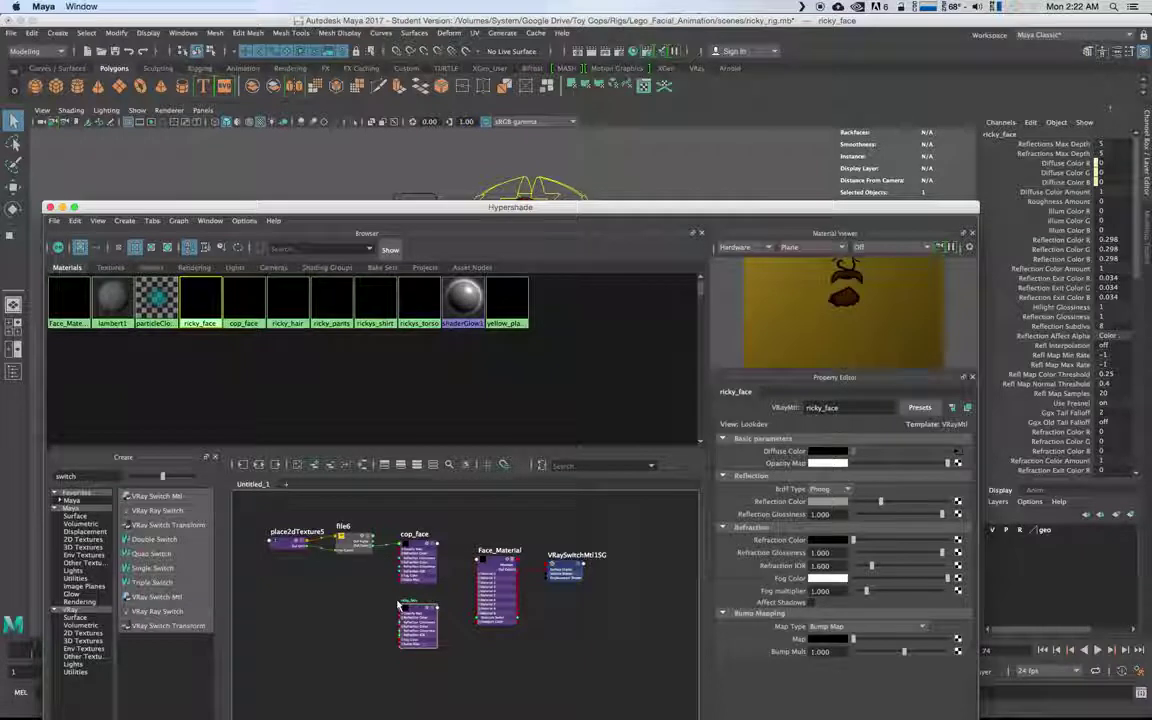
scroll(387, 586, "up", 3)
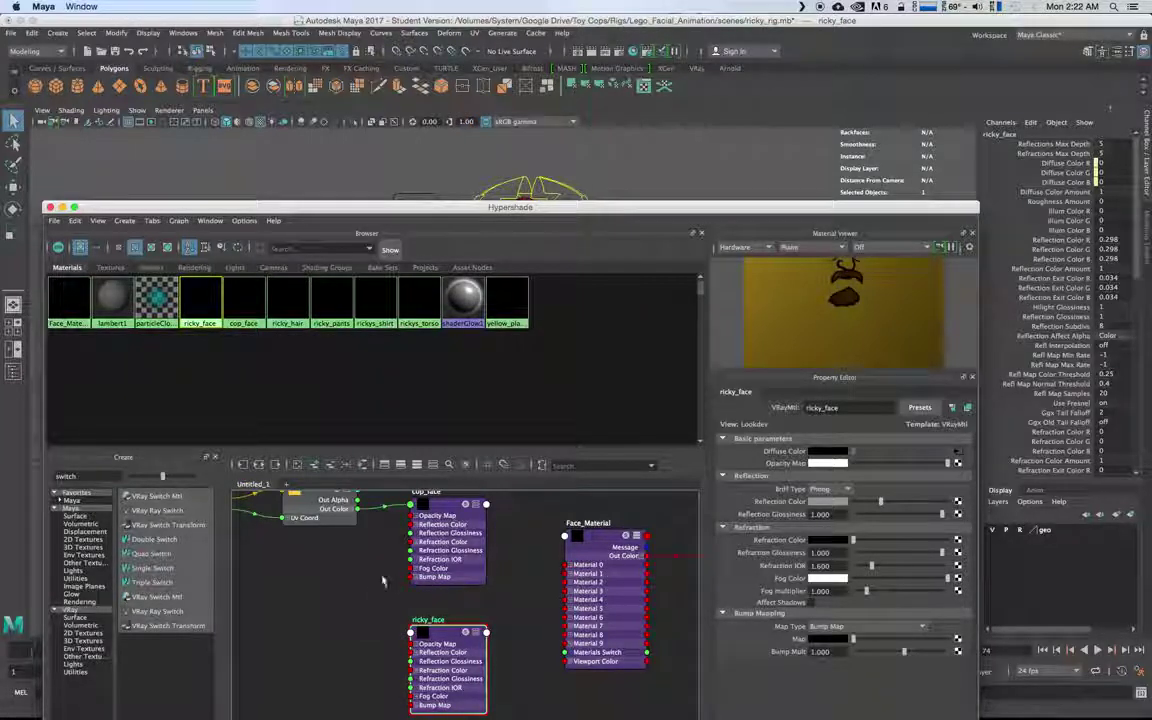
middle_click_drag(375, 560, 354, 575, "alt")
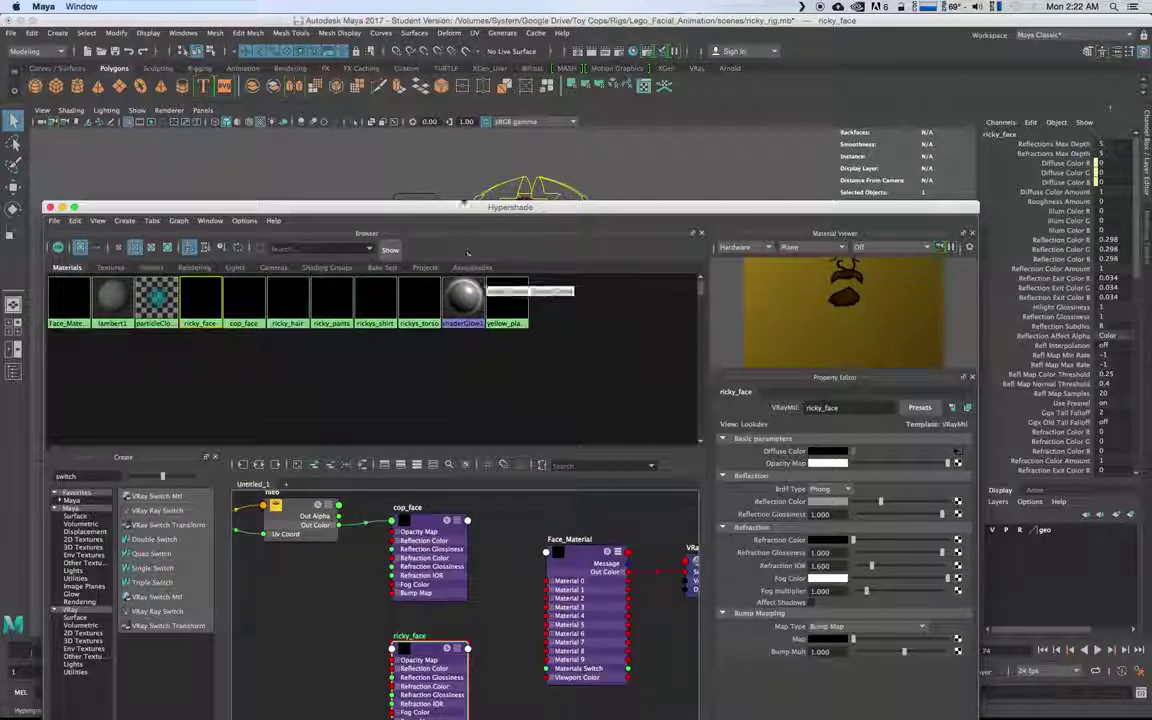
Connect the cop_face material to the Material 0 slot of the Face_Material switch
left_click_drag(463, 208, 477, 94)
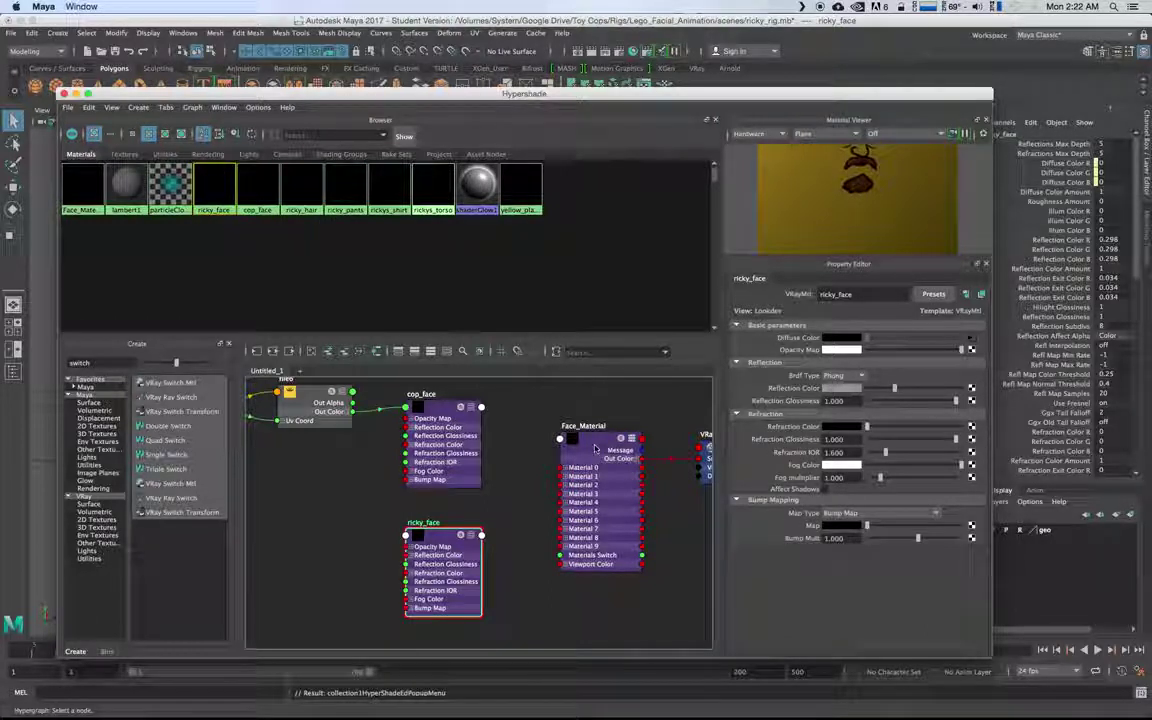
left_click(600, 480)
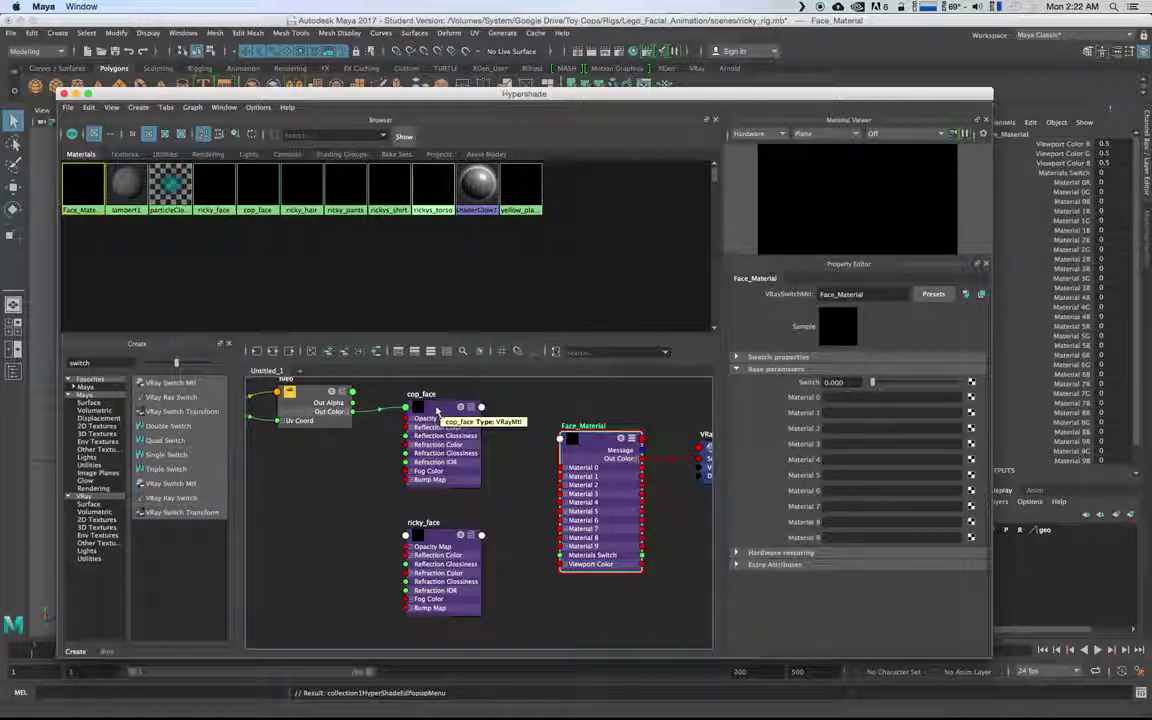
middle_click_drag(436, 410, 719, 447)
middle_click_drag(856, 412, 846, 400)
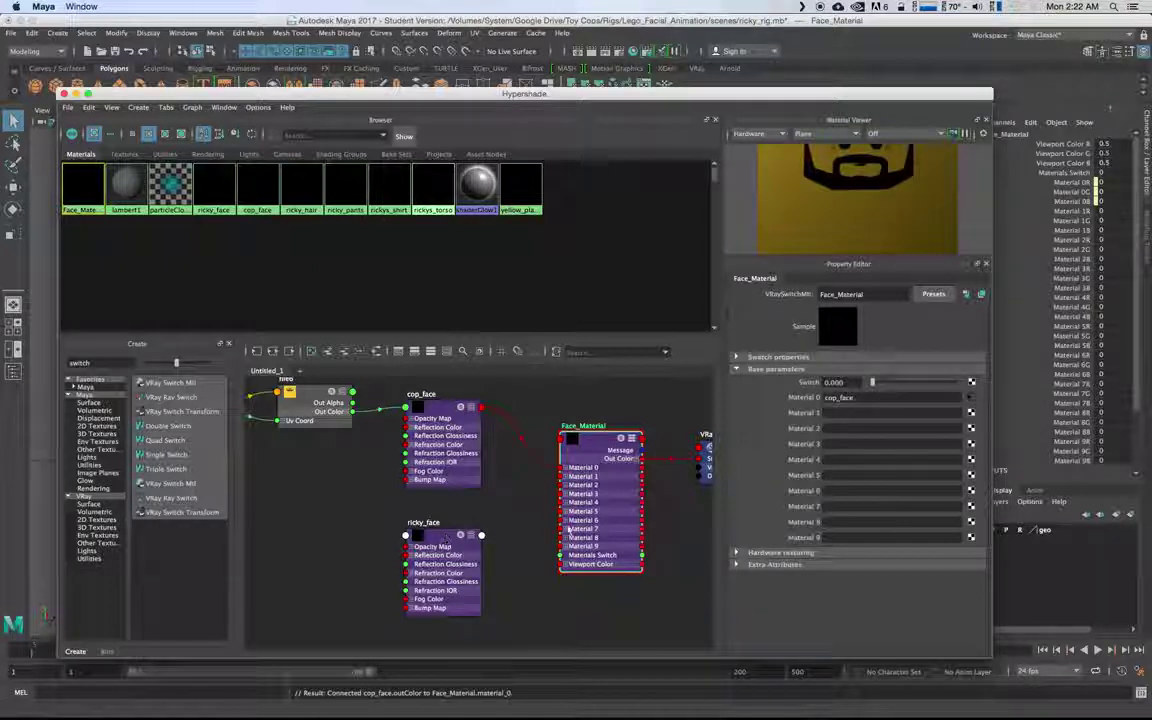
Connect the ricky_face material to the Material 1 slot of the Face_Material switch
left_click(448, 537)
middle_click_drag(440, 538, 455, 541)
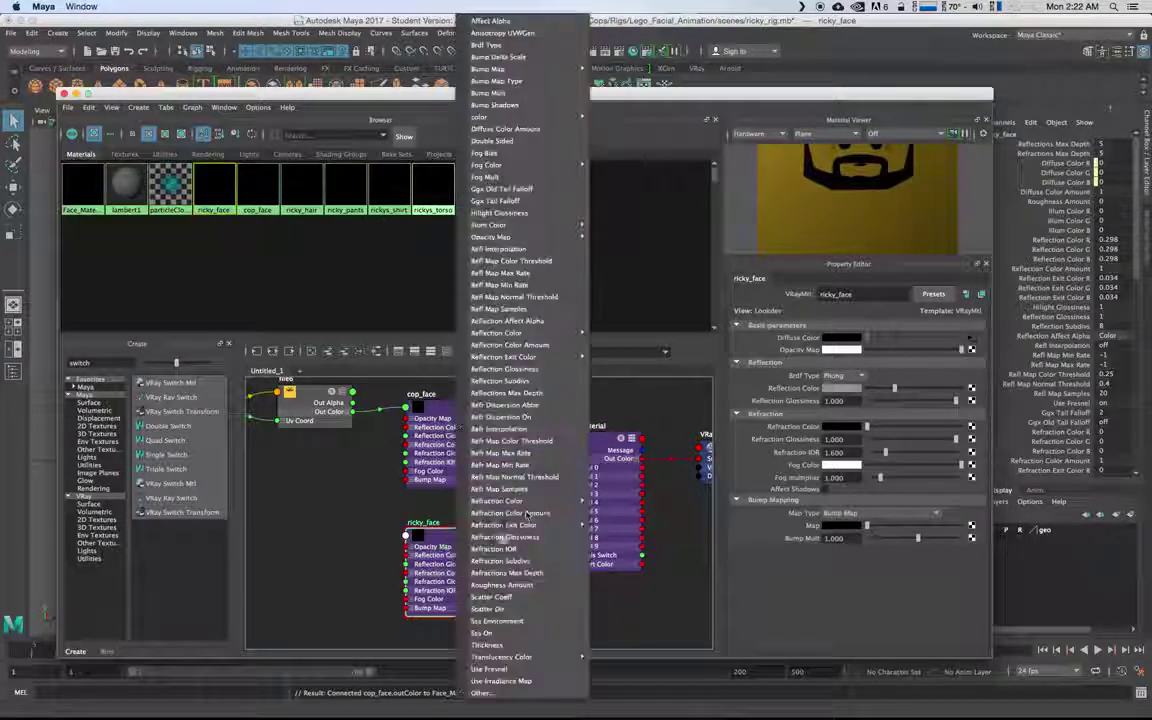
left_click(321, 466)
left_click(614, 481)
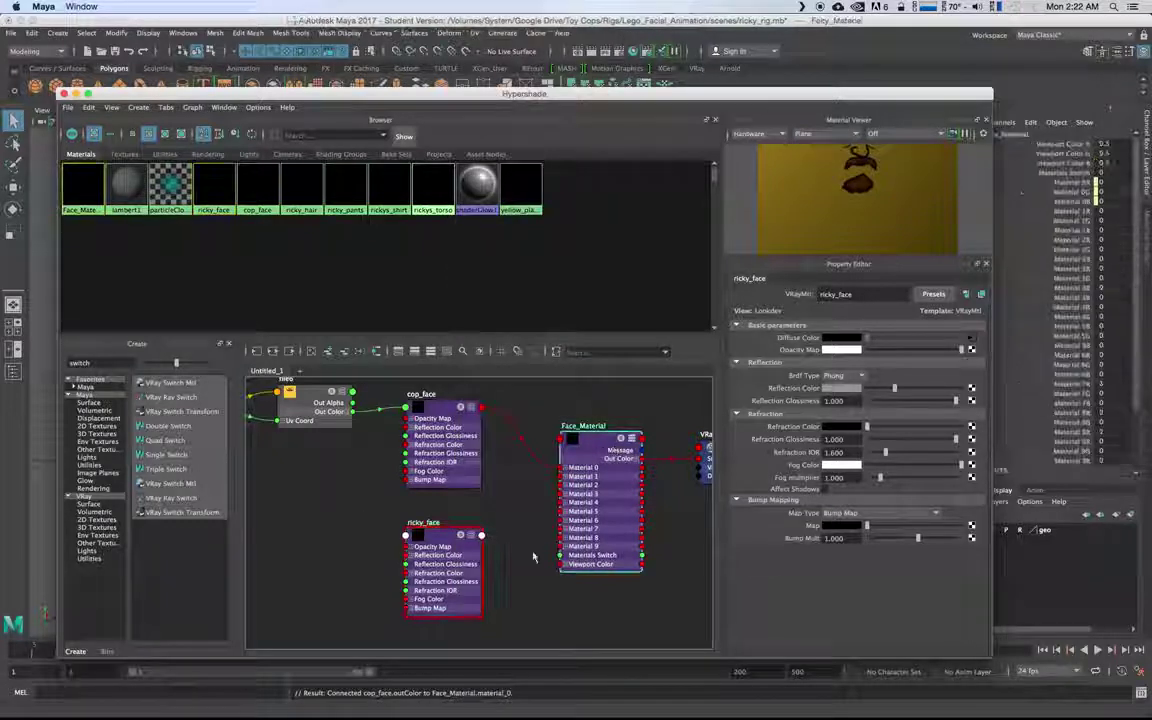
middle_click_drag(435, 540, 853, 412)
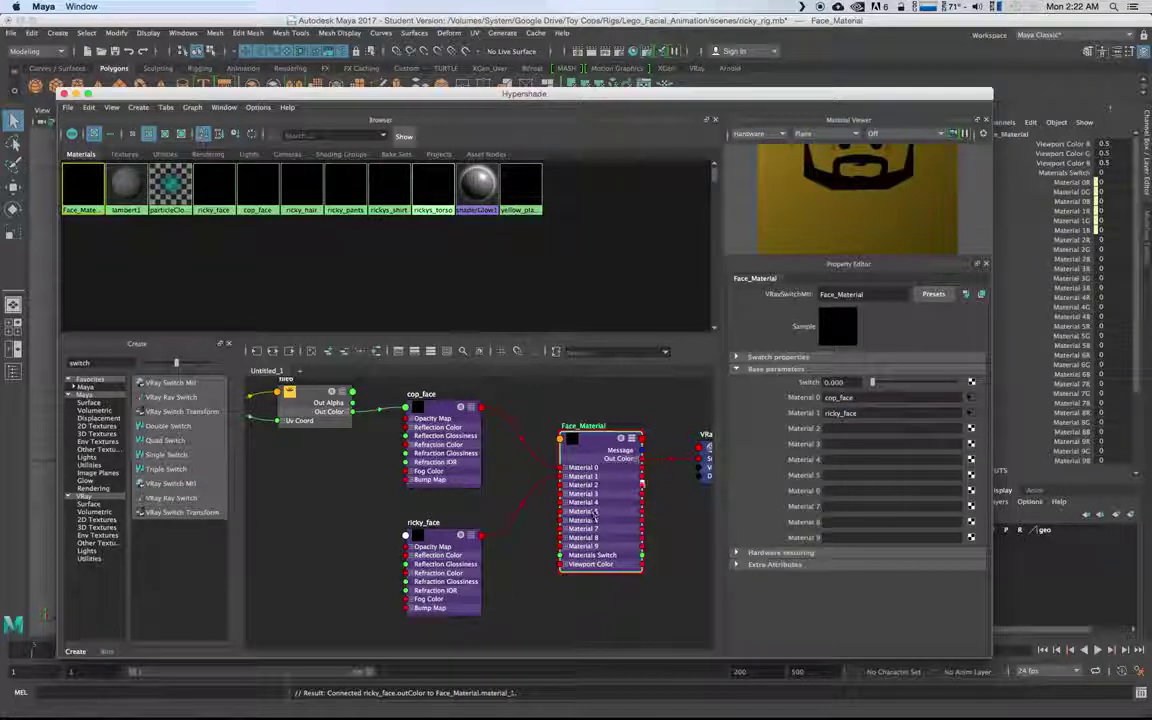
Select the head geometry that uses the ricky_face material and assign Face_Material to it
left_click_drag(275, 94, 321, 372)
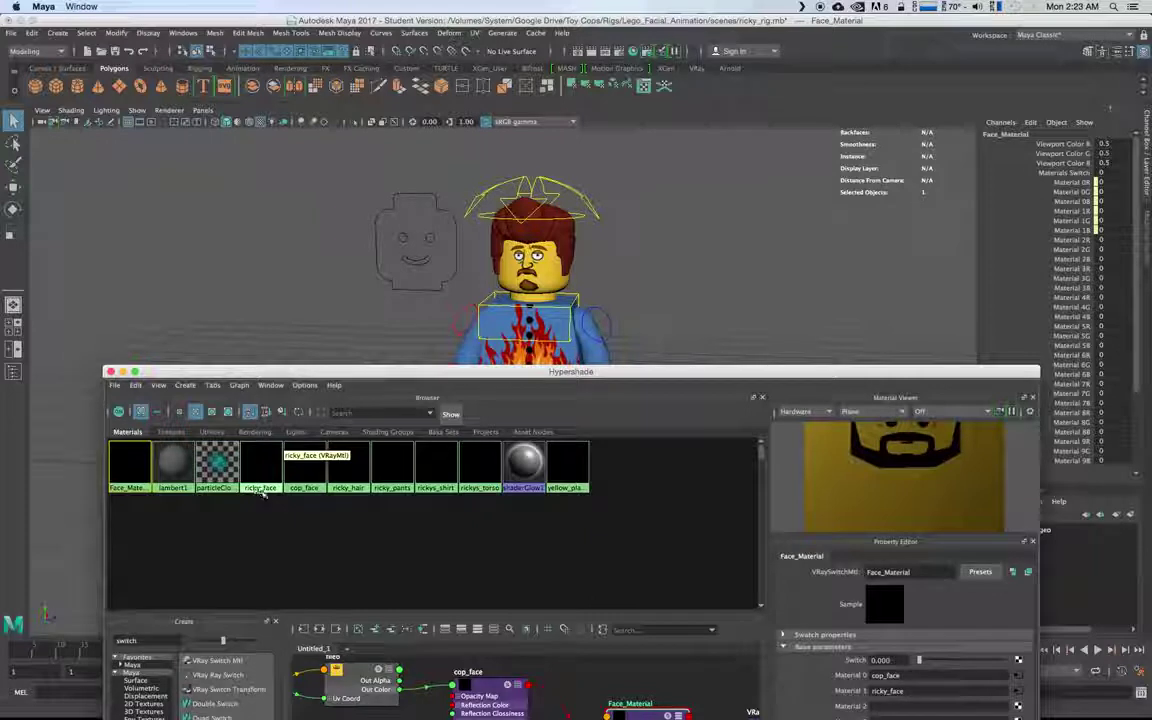
right_click_drag(250, 470, 377, 457)
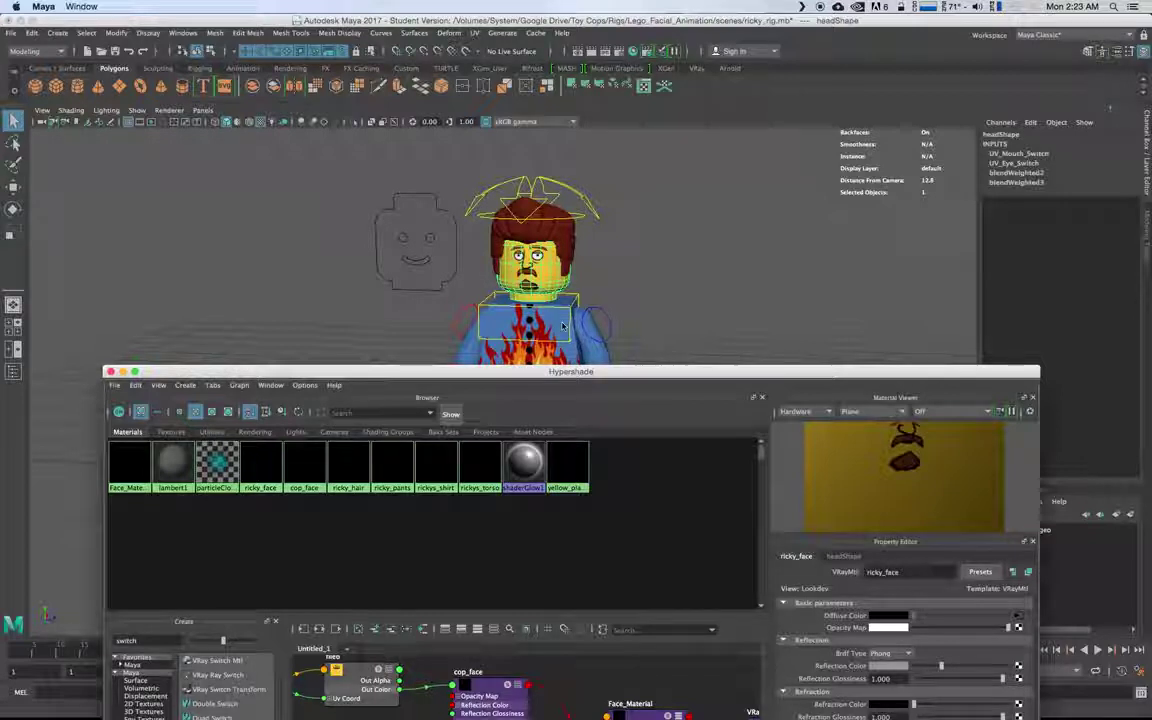
right_click_drag(135, 469, 138, 434)
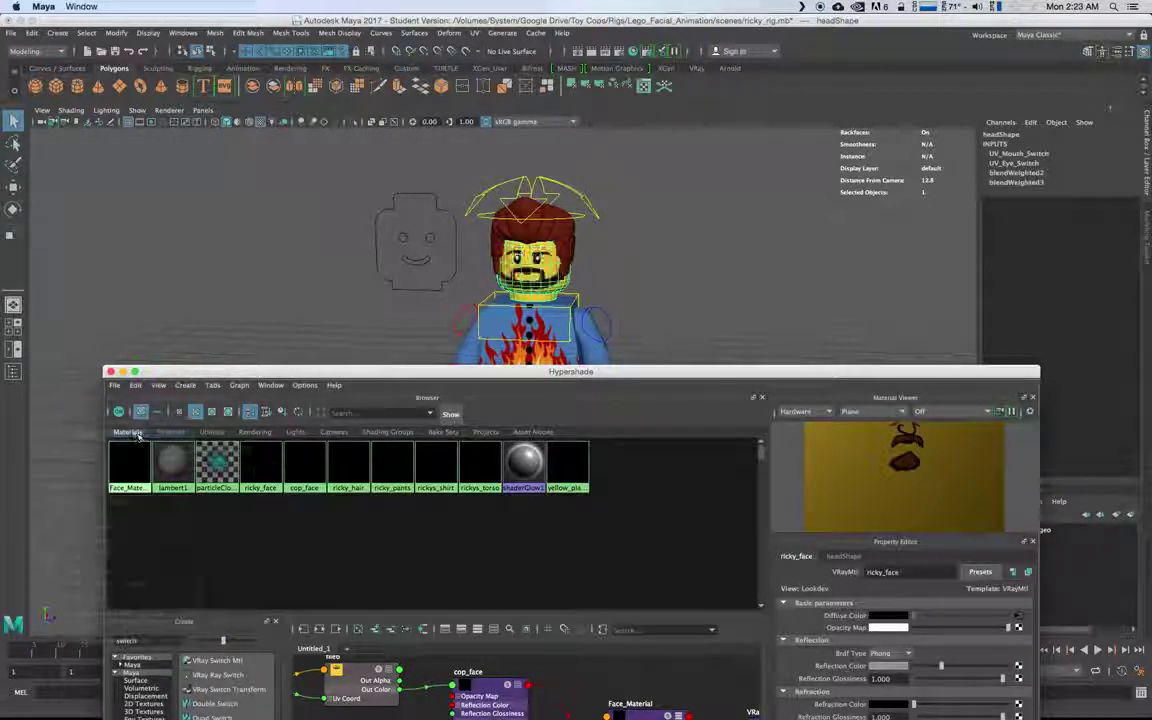
Show Face_Material's attributes beside the character and set its Switch value to 1
left_click_drag(482, 376, 392, 215)
left_click(554, 568)
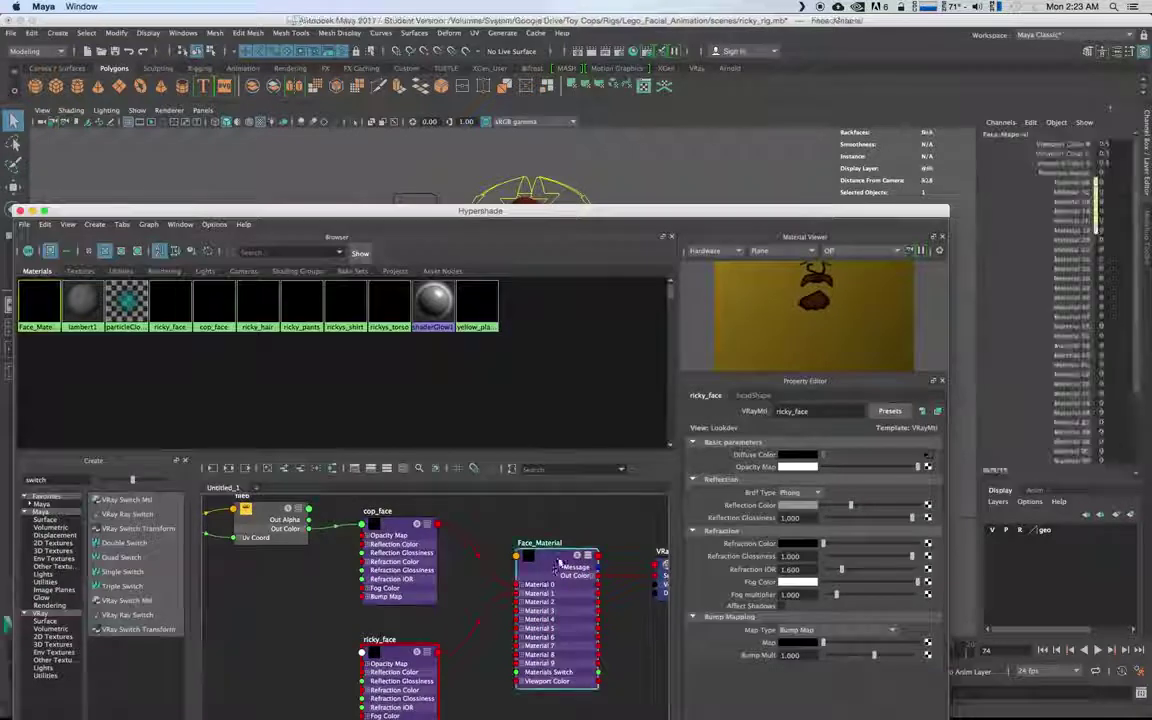
double_click(556, 568)
left_click_drag(124, 214, 110, 224)
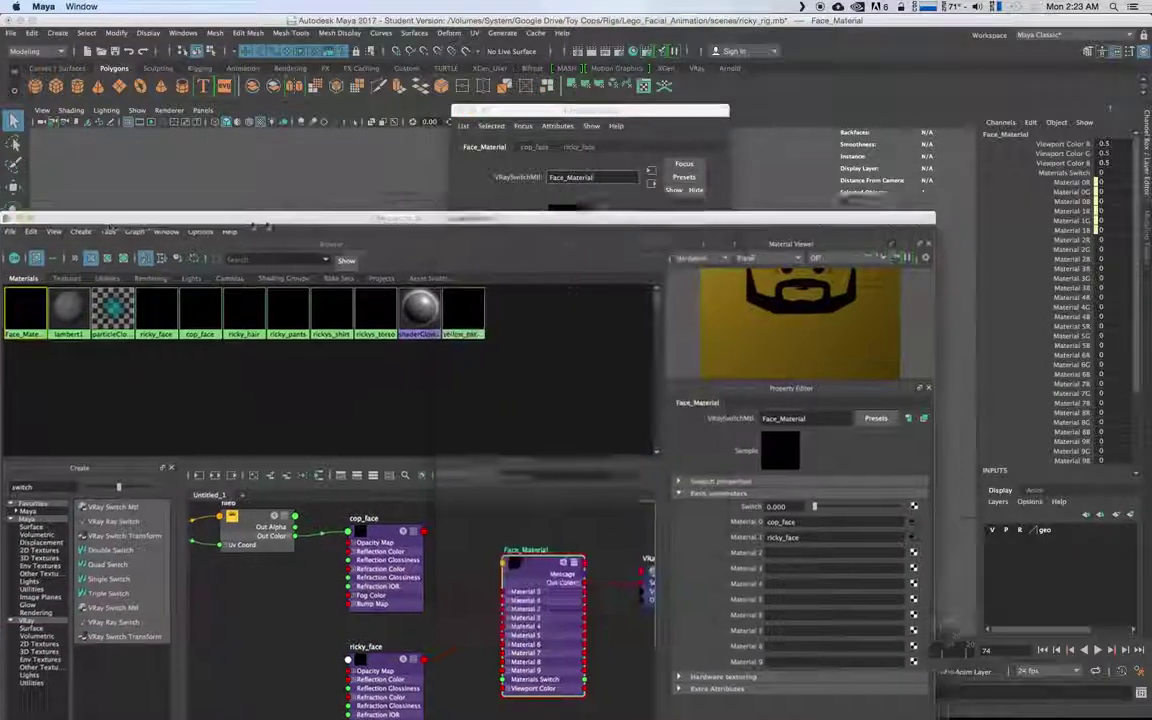
left_click_drag(578, 106, 156, 118)
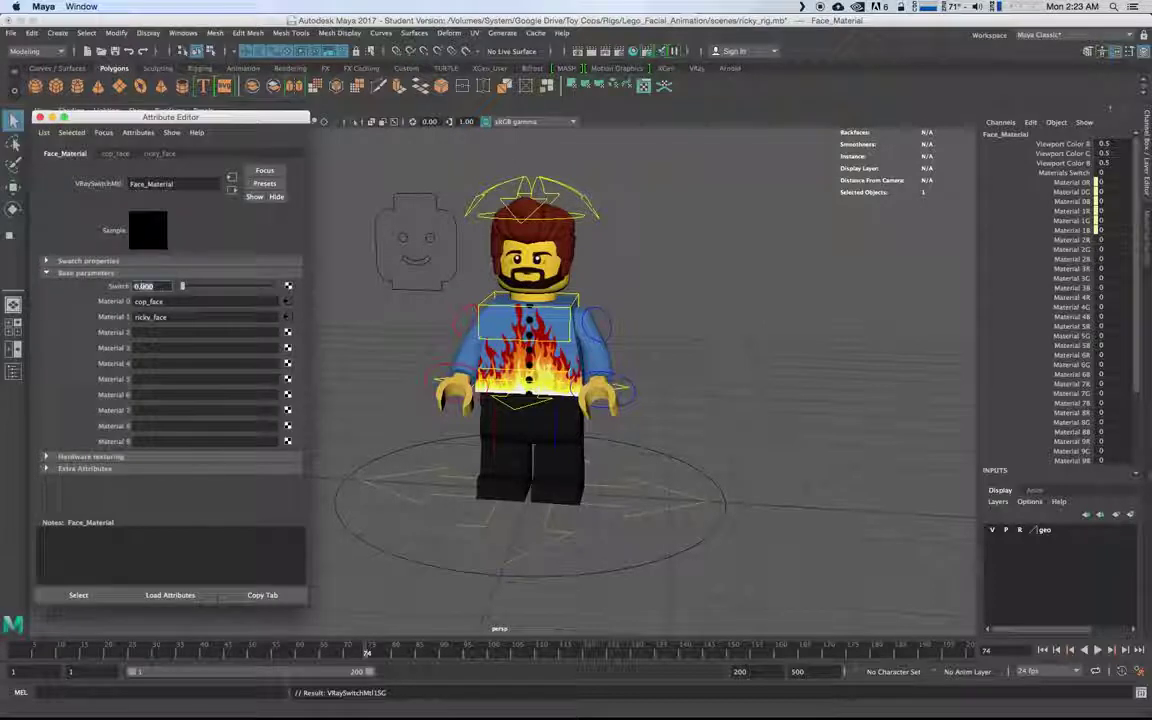
type("1")
key("Return")
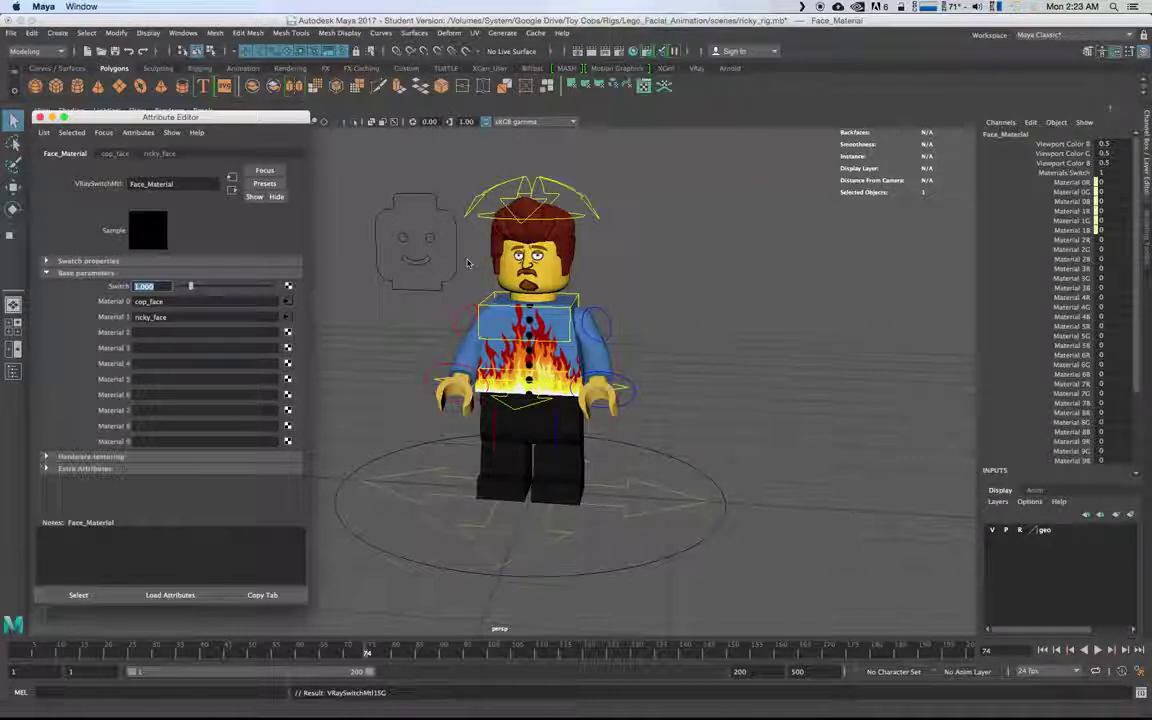
Start adding an enum attribute to the facial_controls curve with the long name Character Skin
left_click(420, 236)
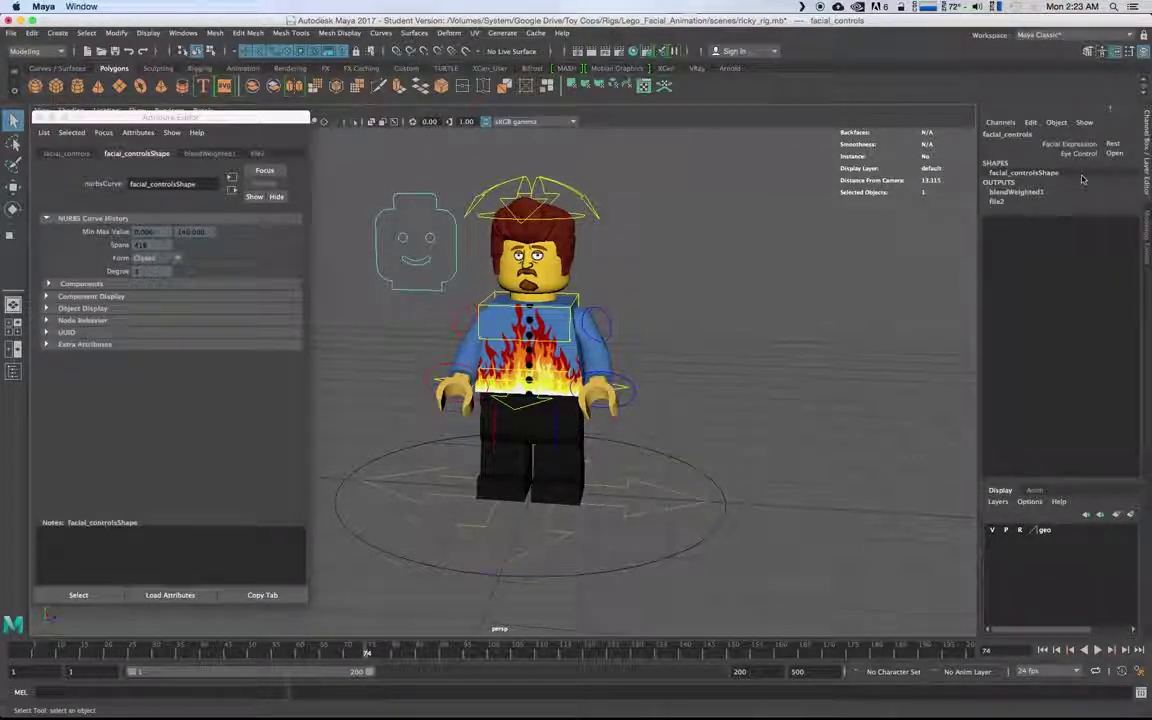
left_click(1030, 122)
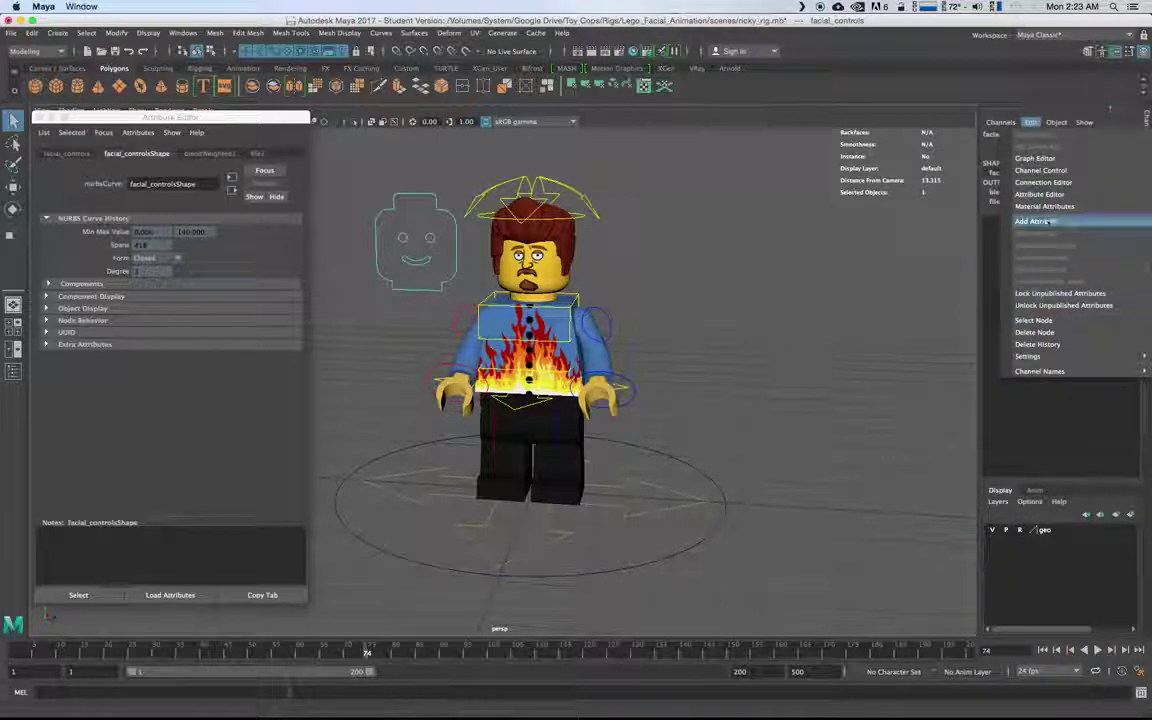
left_click(1030, 224)
type("Cha")
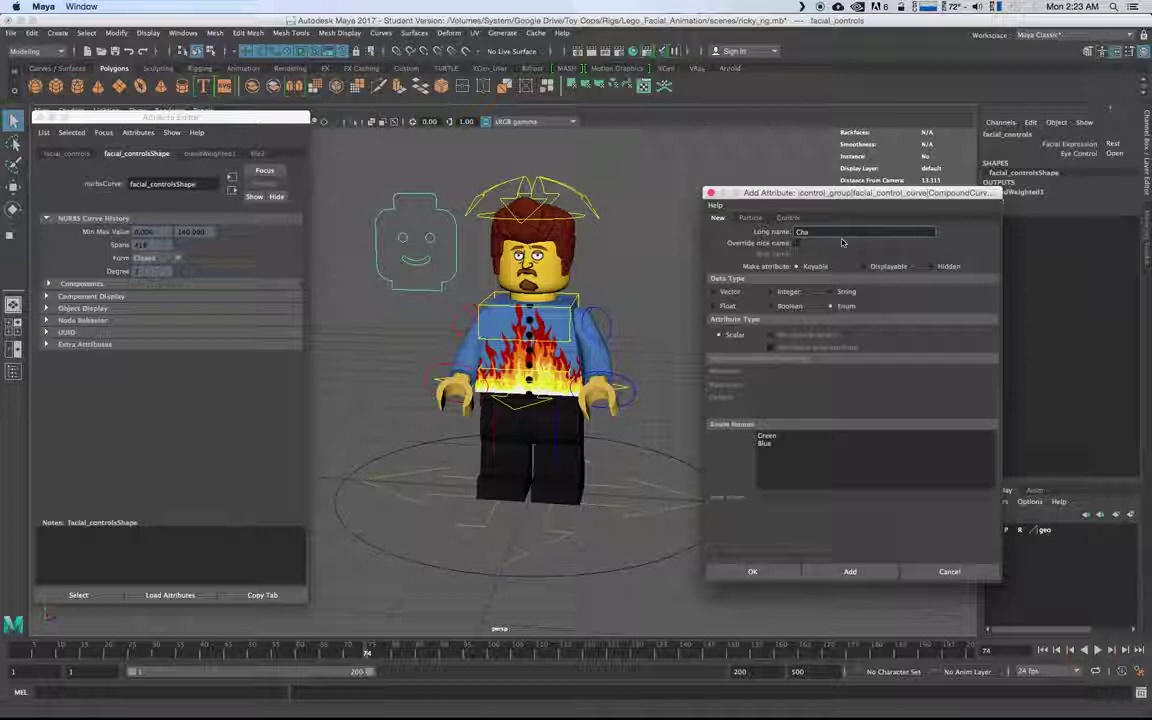
type("racter Skin")
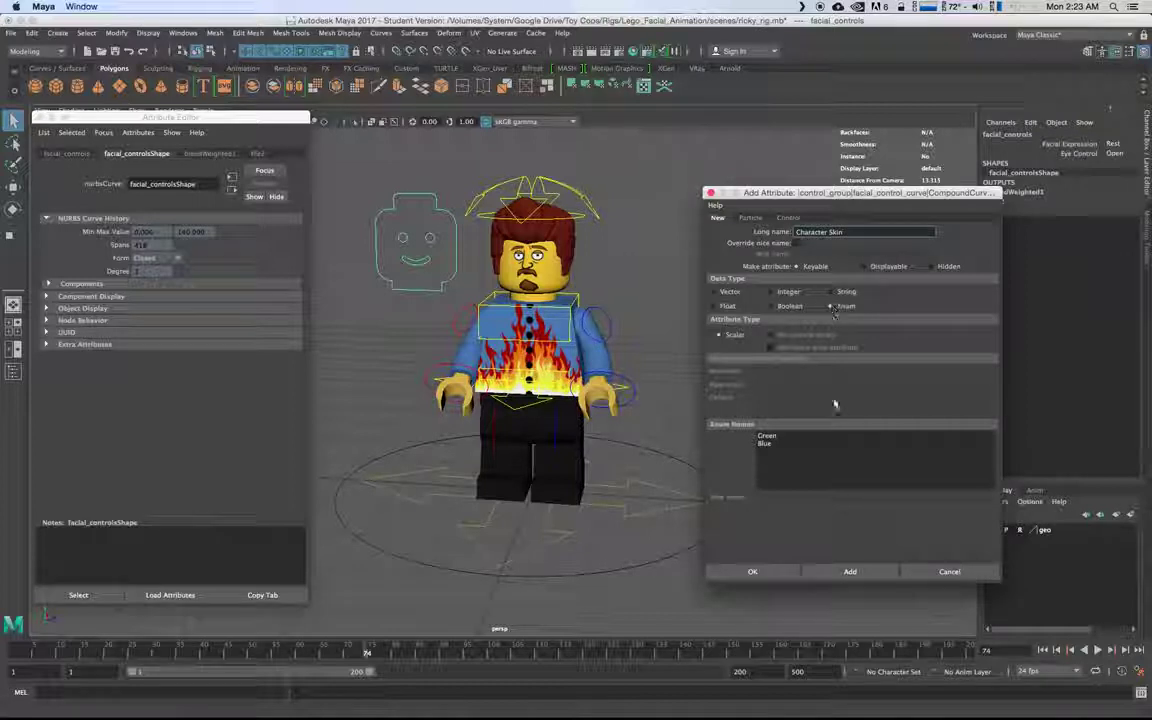
Name the Character Skin enum entries Cop and Ricky, add the attribute to facial_controls and close the Add Attribute dialog
left_click(766, 437)
left_click(797, 498)
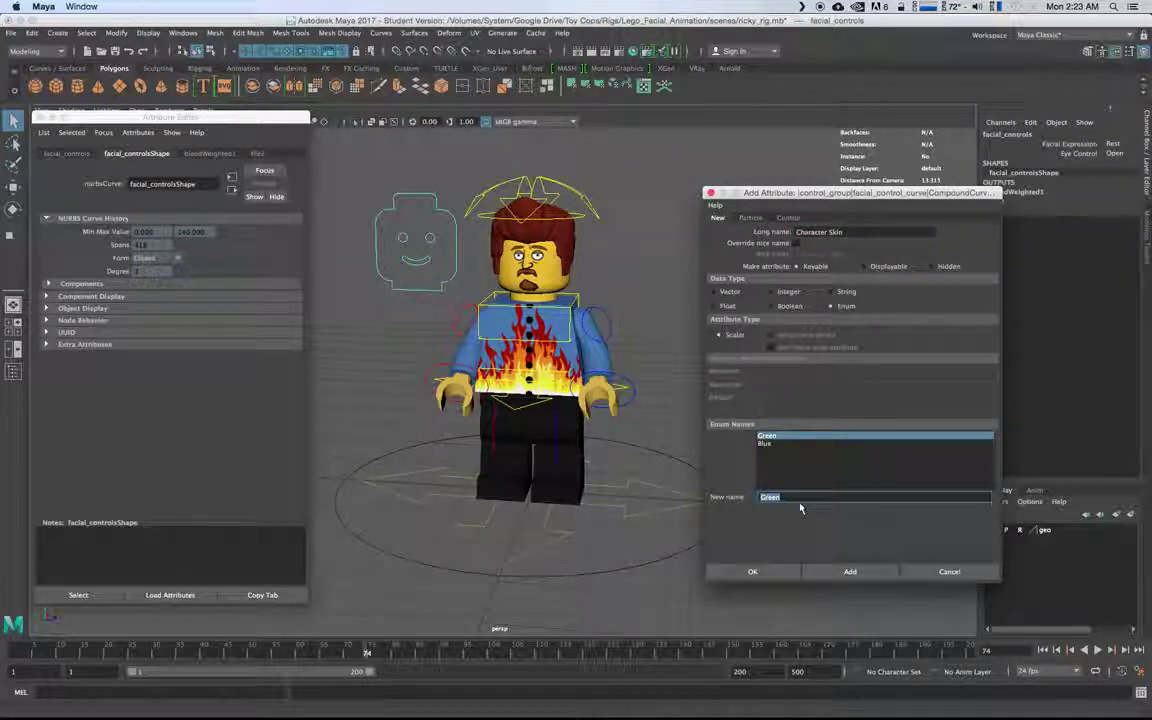
type("Cop")
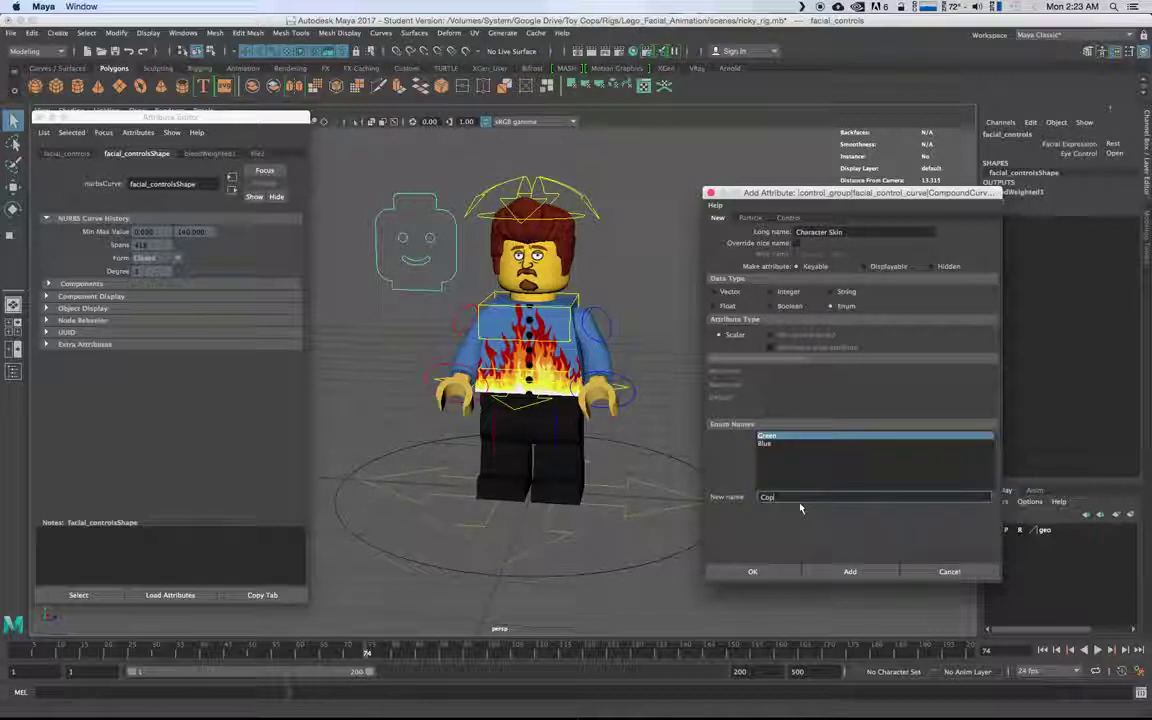
key("Return")
left_click(765, 443)
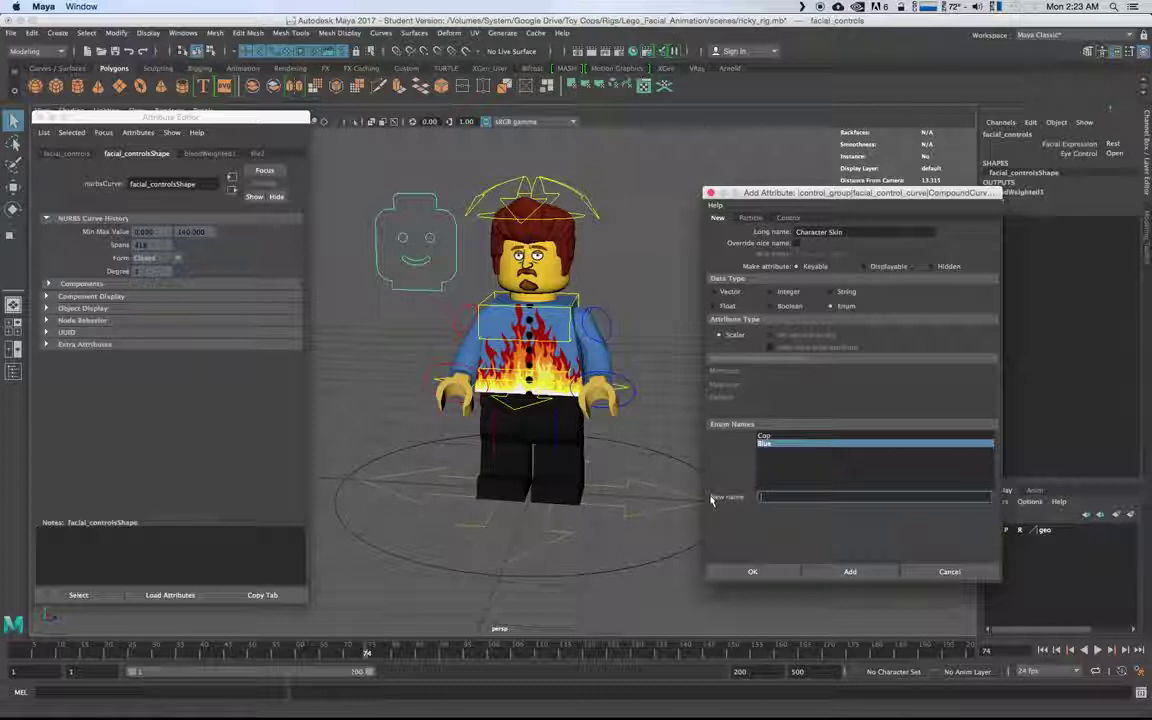
type("Ricky")
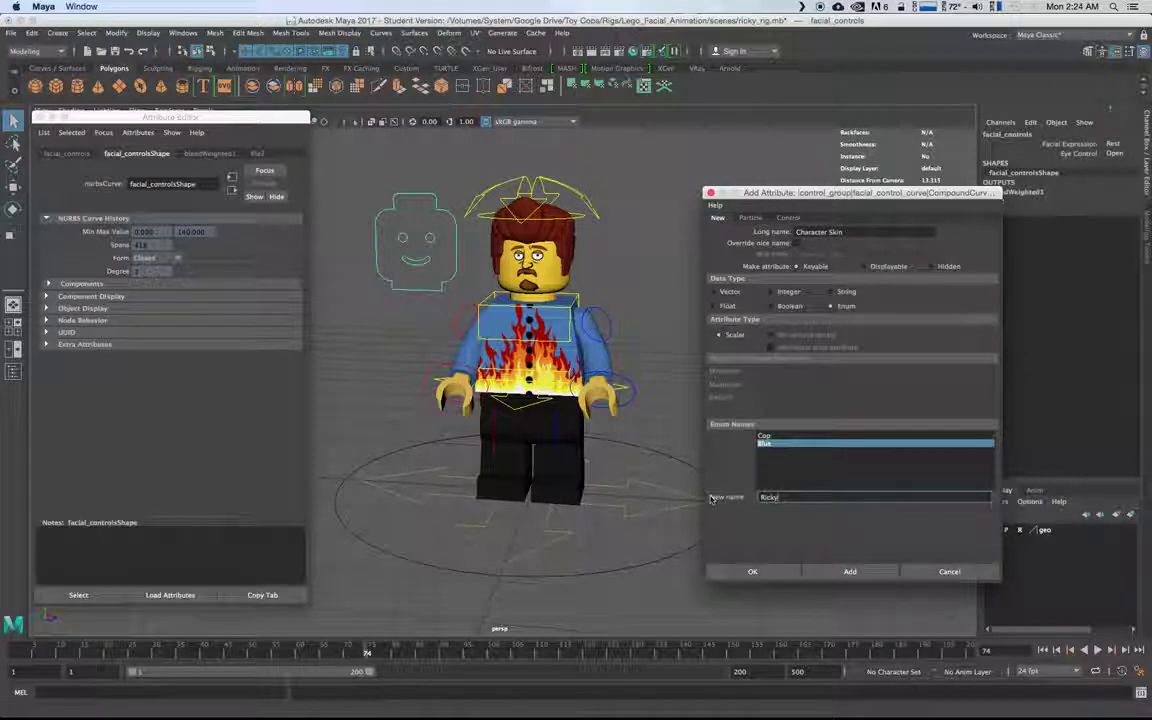
key("Return")
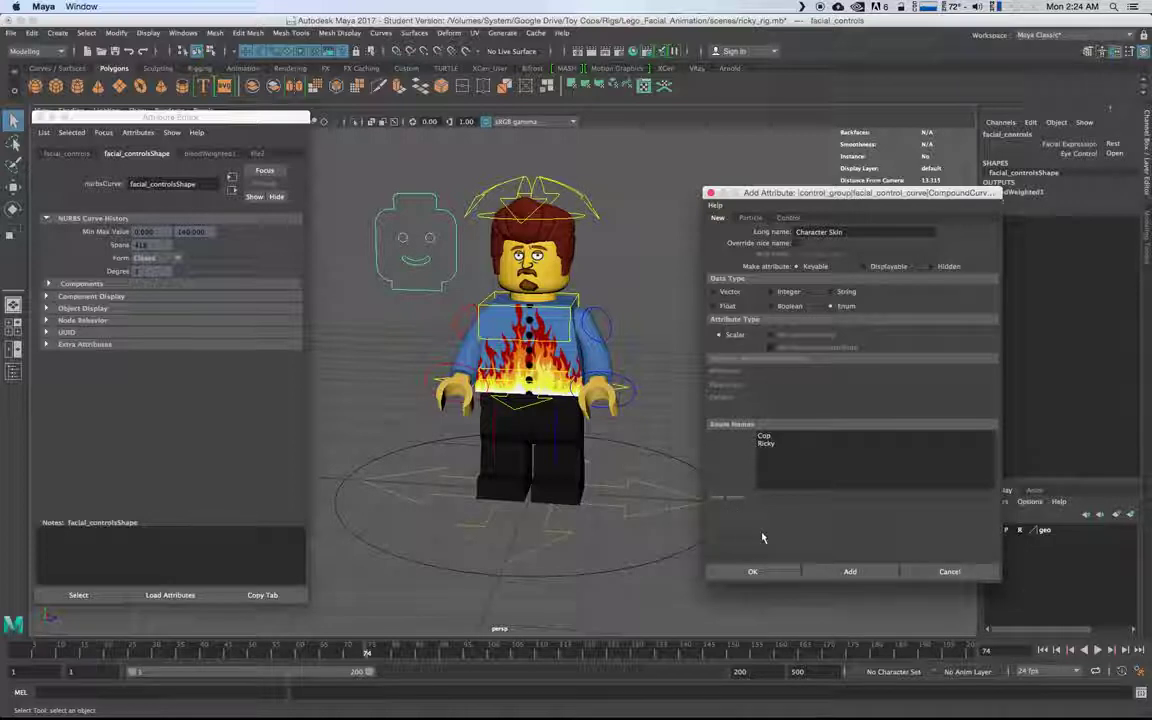
left_click(858, 574)
left_click(710, 193)
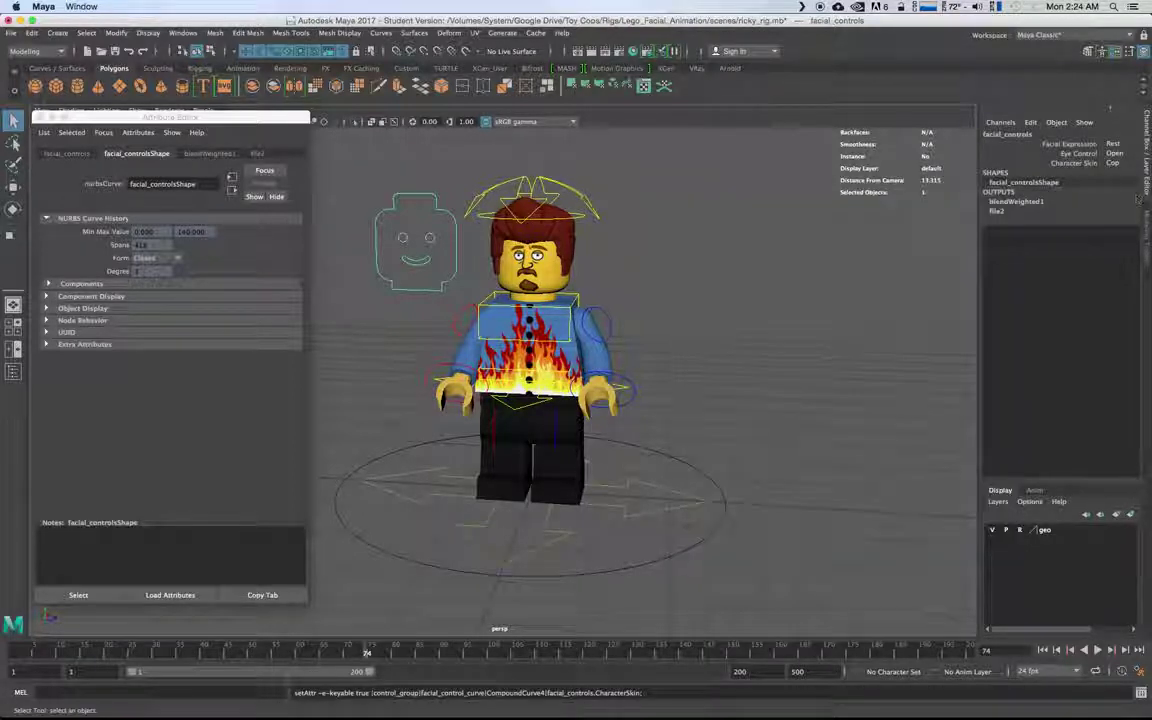
Check the new Character Skin options on facial_controls, leaving Cop chosen, and close the Attribute Editor
left_click(1112, 163)
left_click(1113, 174)
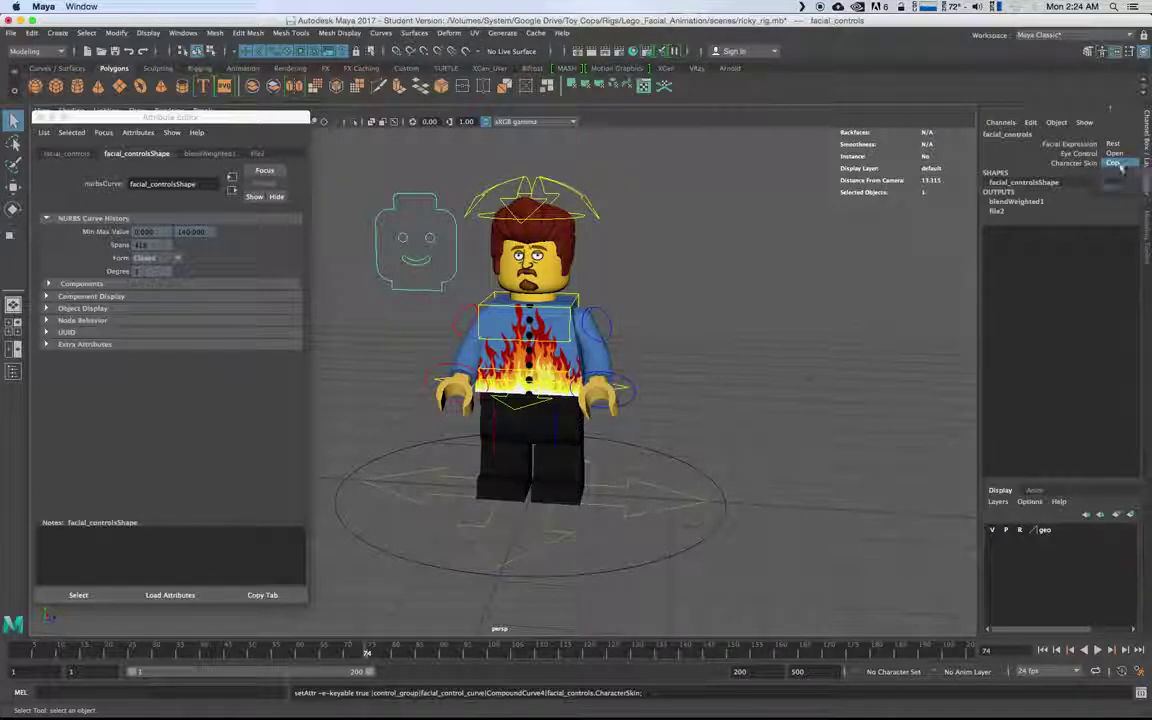
left_click_drag(180, 120, 225, 127)
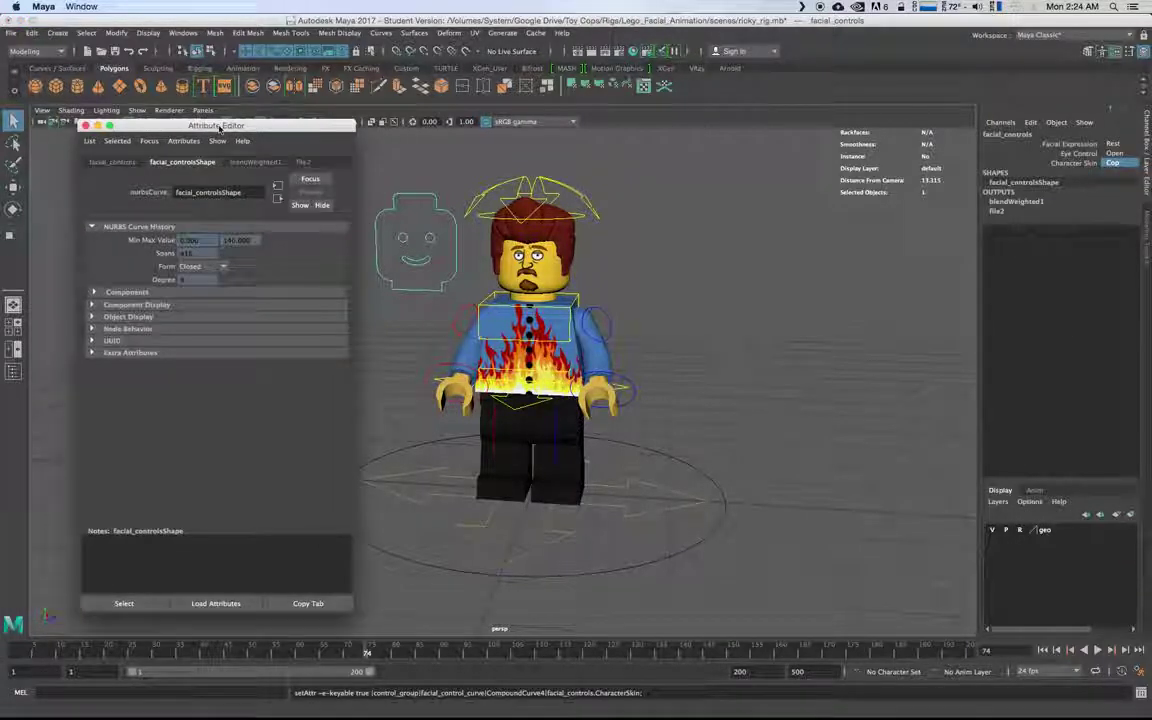
left_click(86, 124)
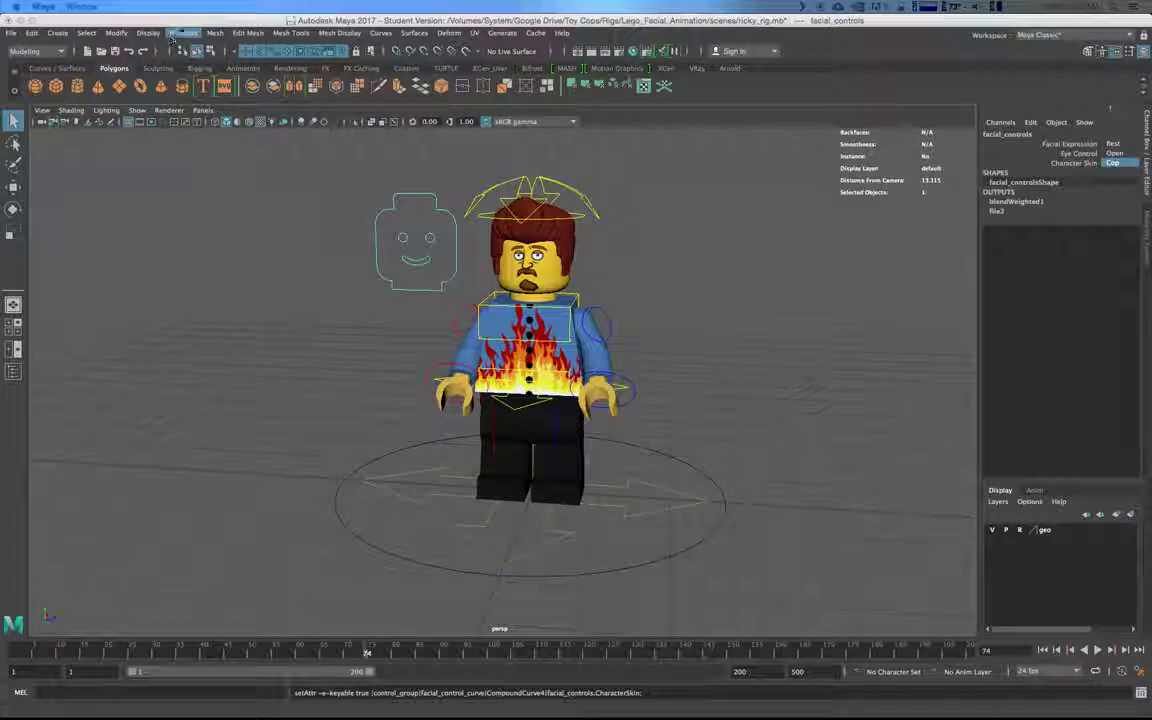
Open Set Driven Key from the Animation menu set and load facial_controls as the driver
left_click(30, 52)
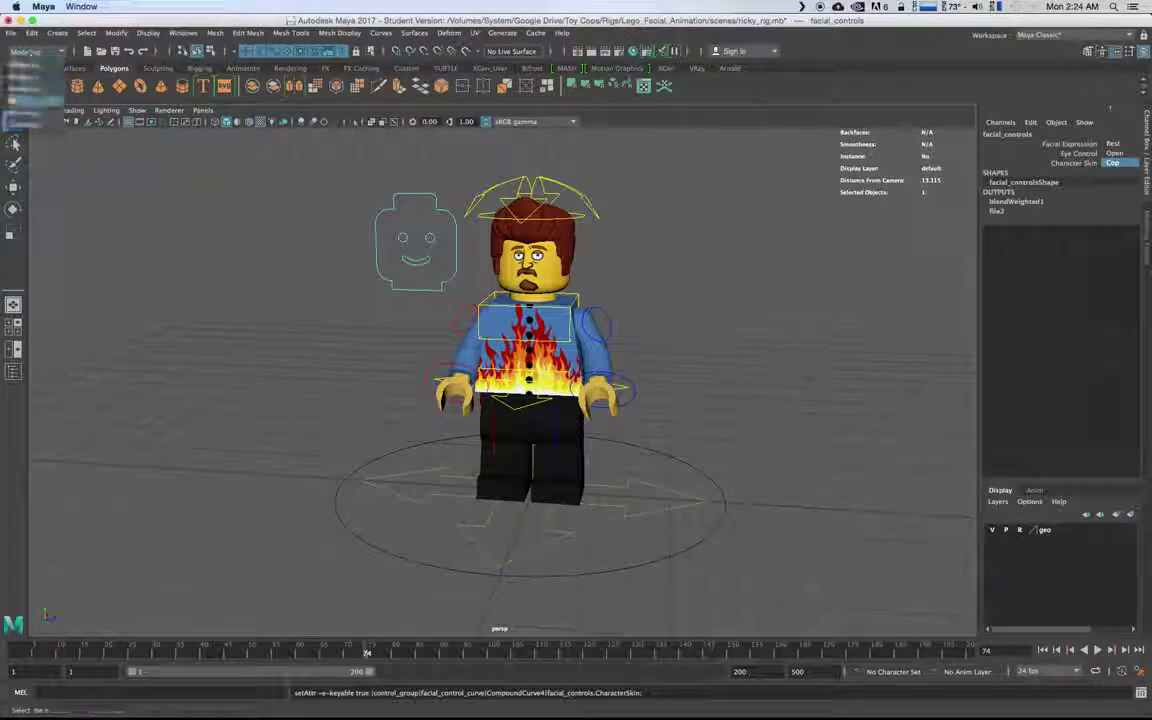
left_click(30, 80)
left_click(213, 32)
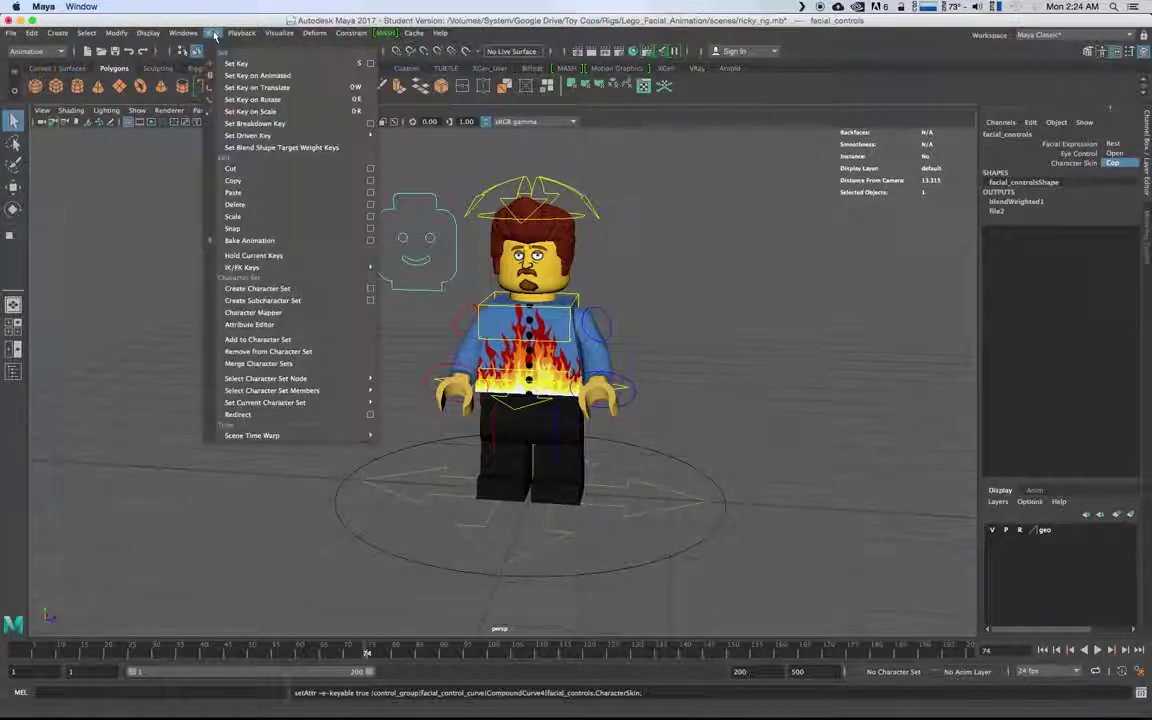
mouse_move(258, 136)
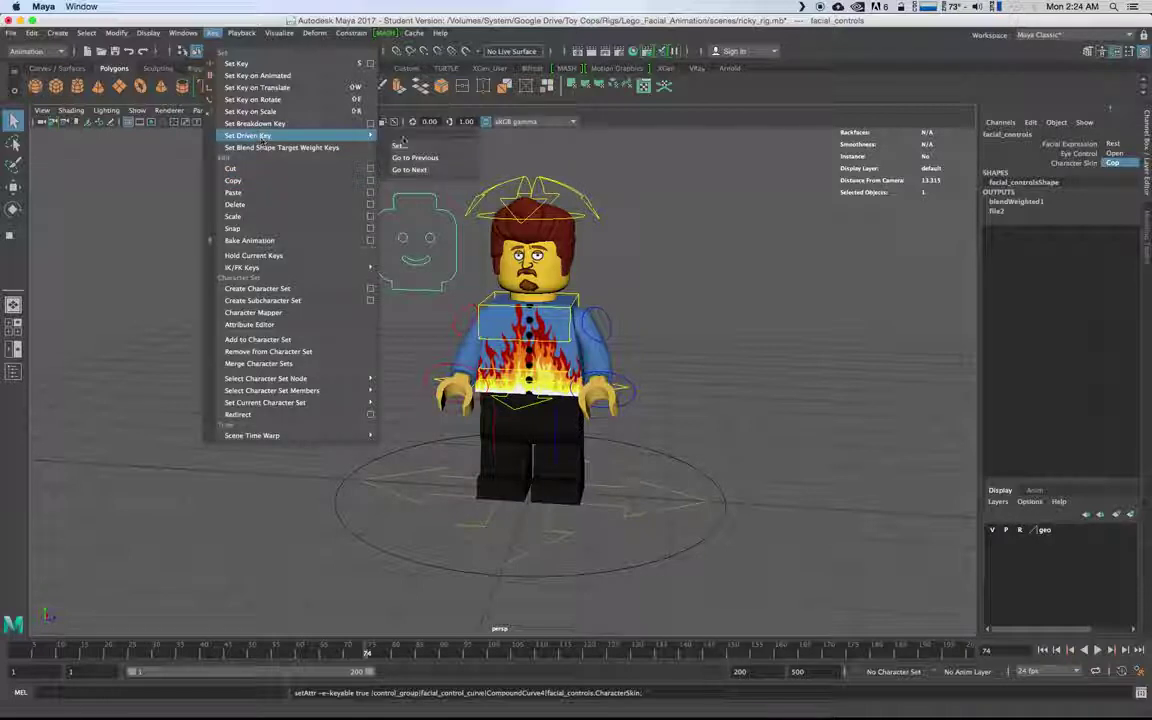
left_click(420, 148)
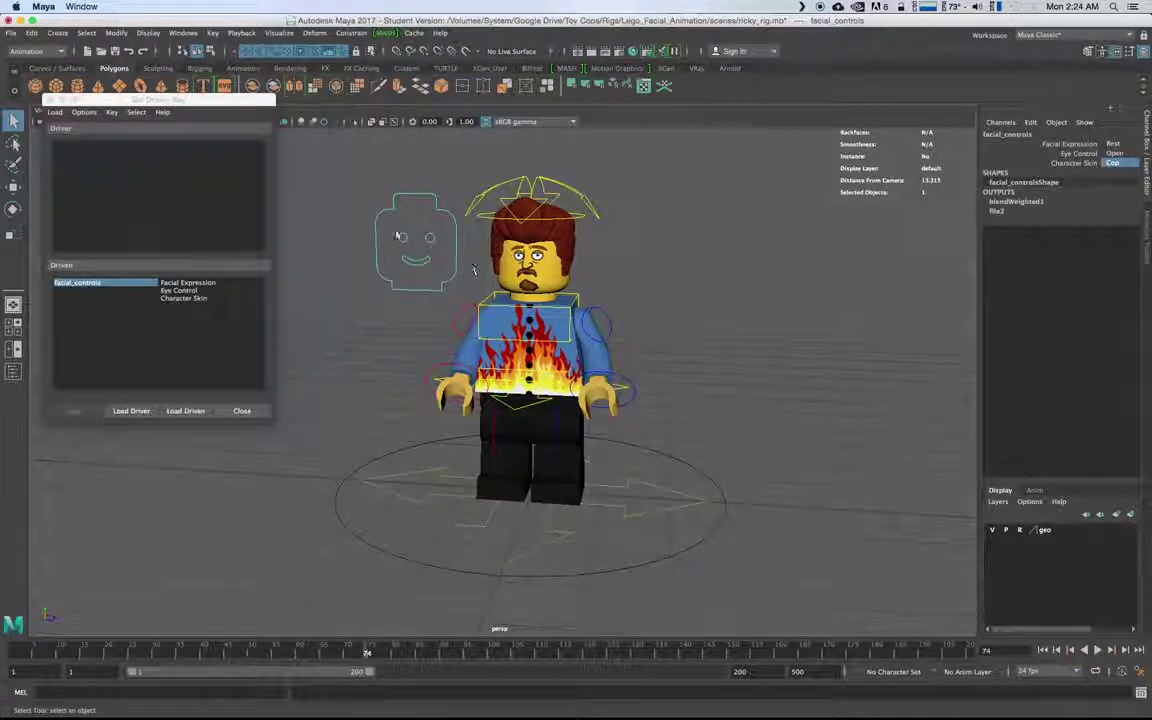
left_click(133, 411)
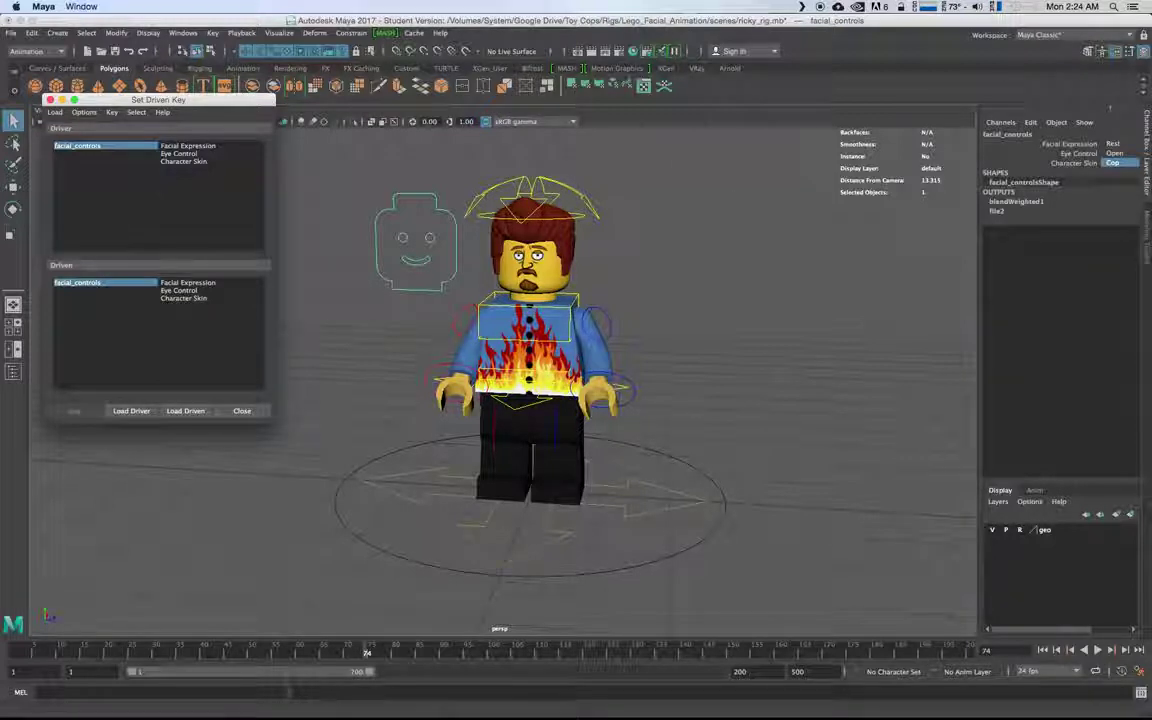
Load Face_Material from the Hypershade as the driven object and pair its Materials Switch with the driver's Character Skin
left_click_drag(760, 716, 846, 96)
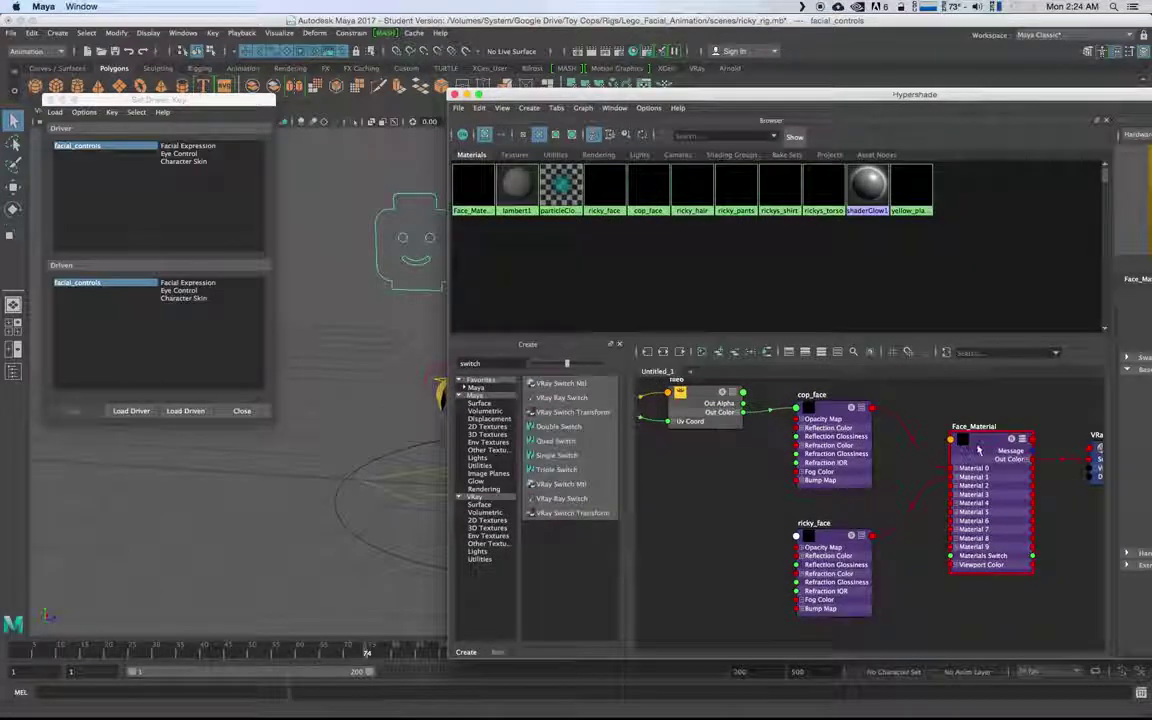
left_click(978, 442)
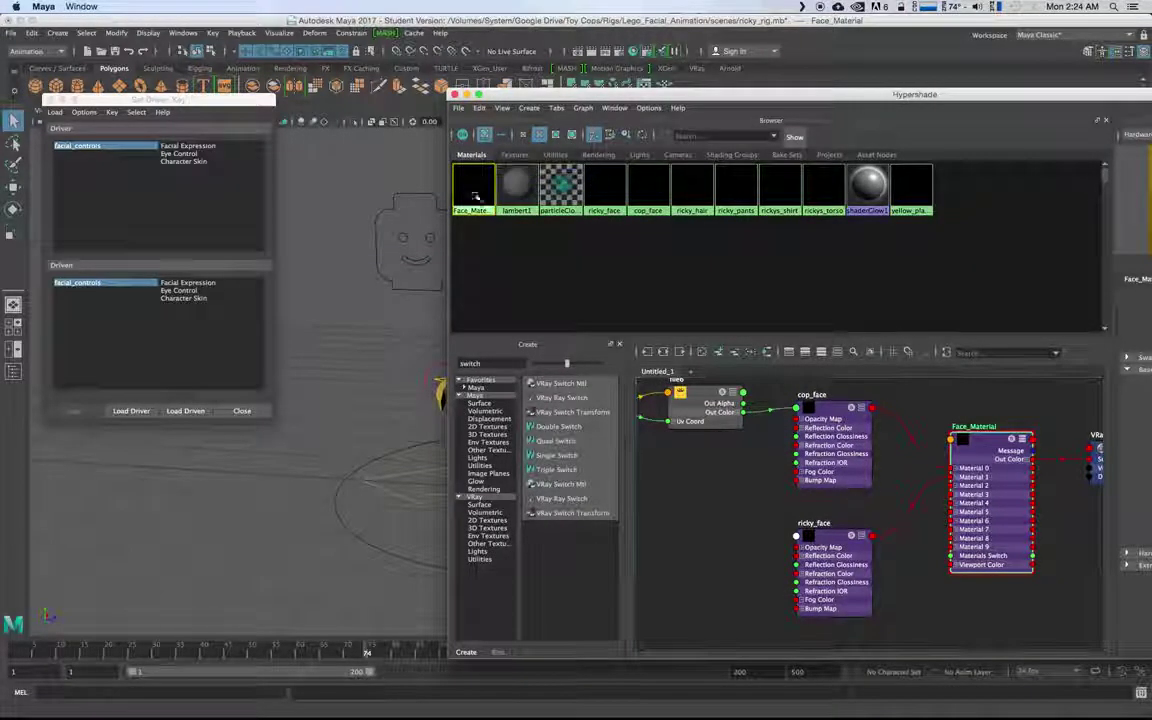
left_click(186, 411)
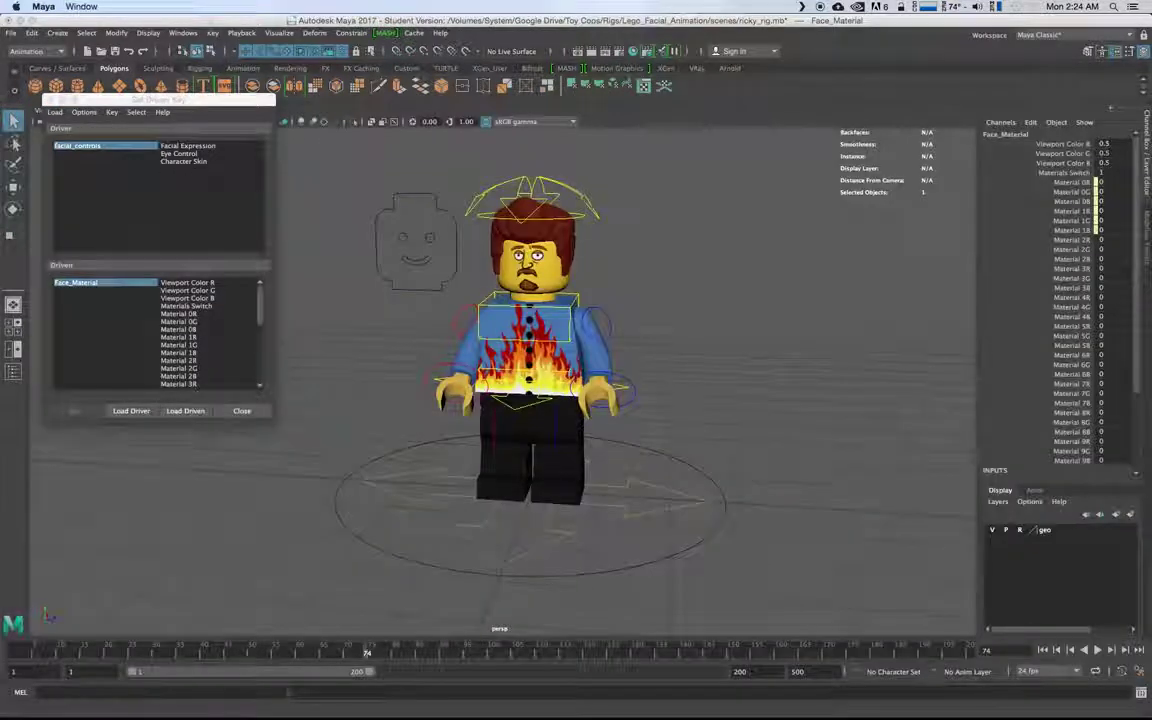
left_click(200, 306)
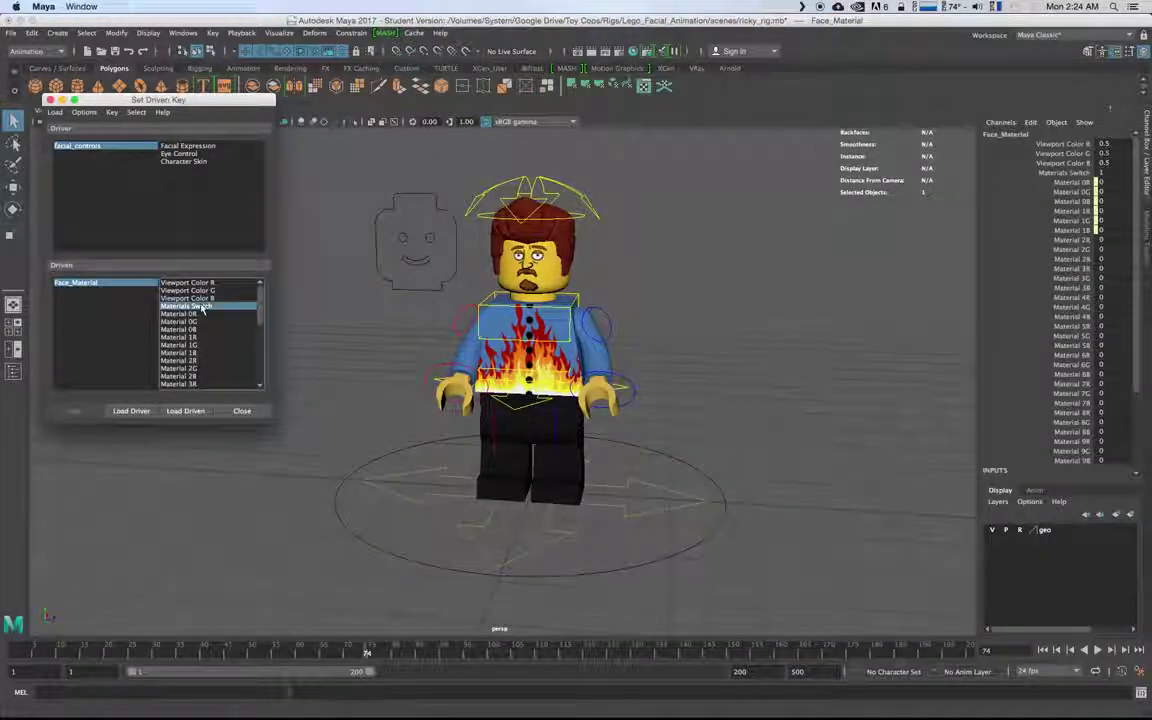
left_click(192, 162)
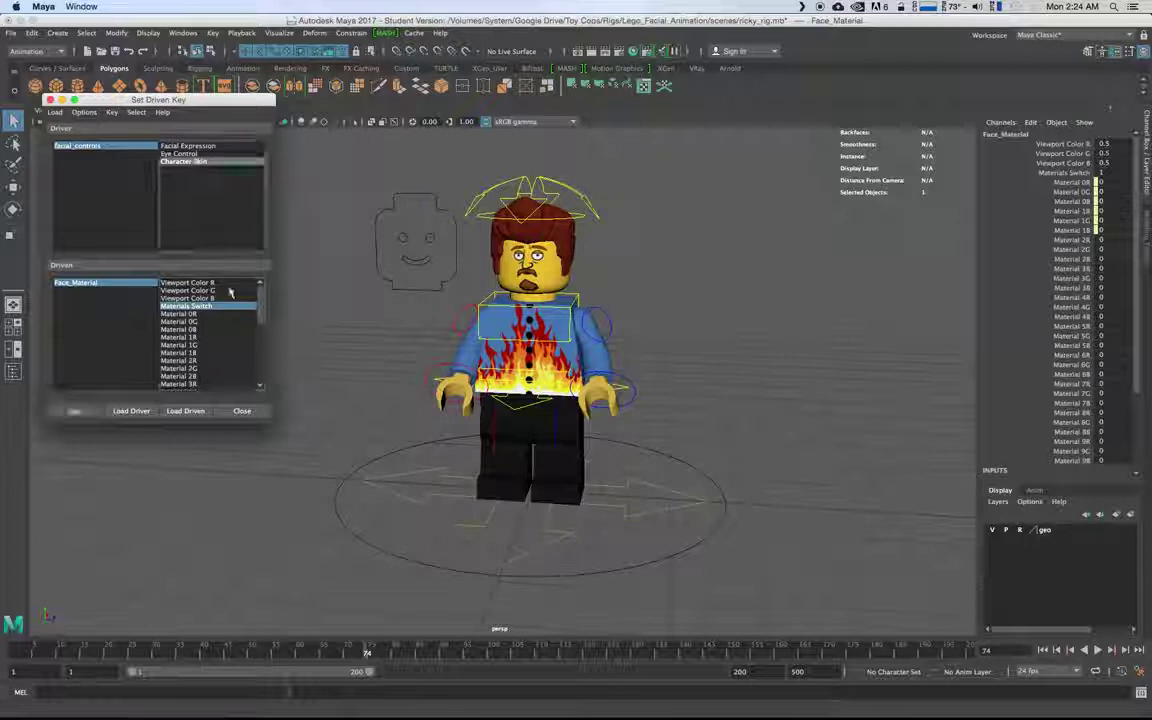
Set Character Skin to Ricky and key it as the driver of Face_Material's Switch value of 1
left_click_drag(166, 103, 177, 174)
left_click(451, 259)
left_click(1113, 162)
left_click(1117, 186)
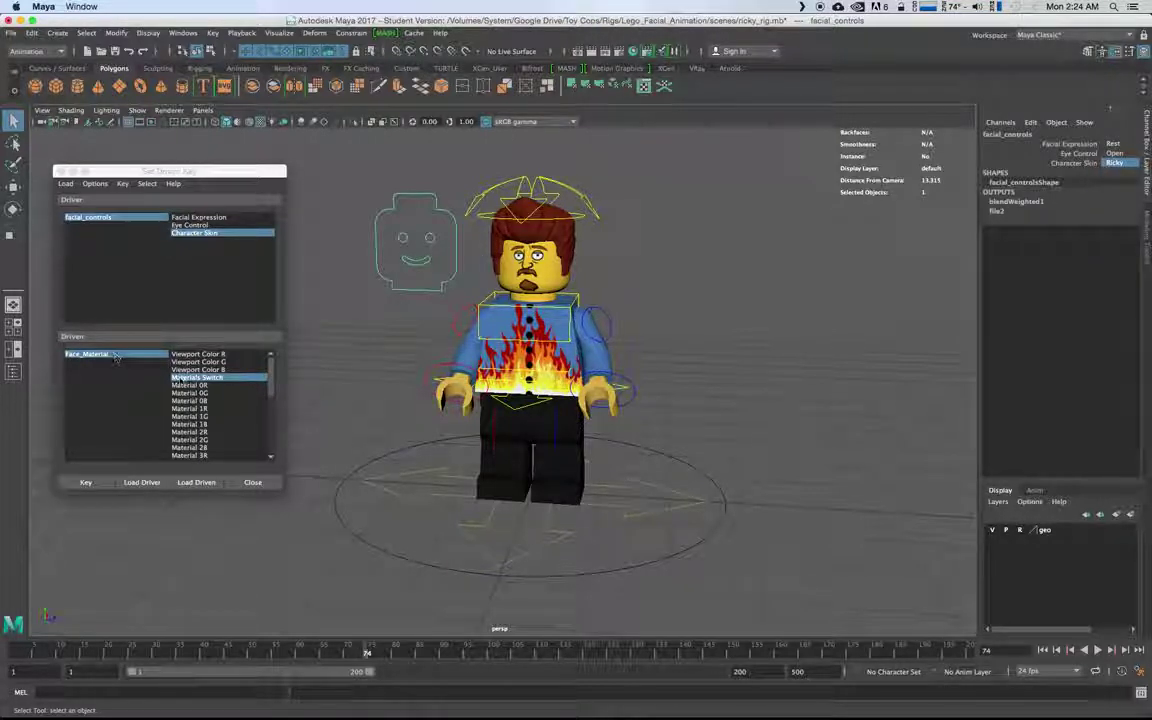
left_click(179, 382)
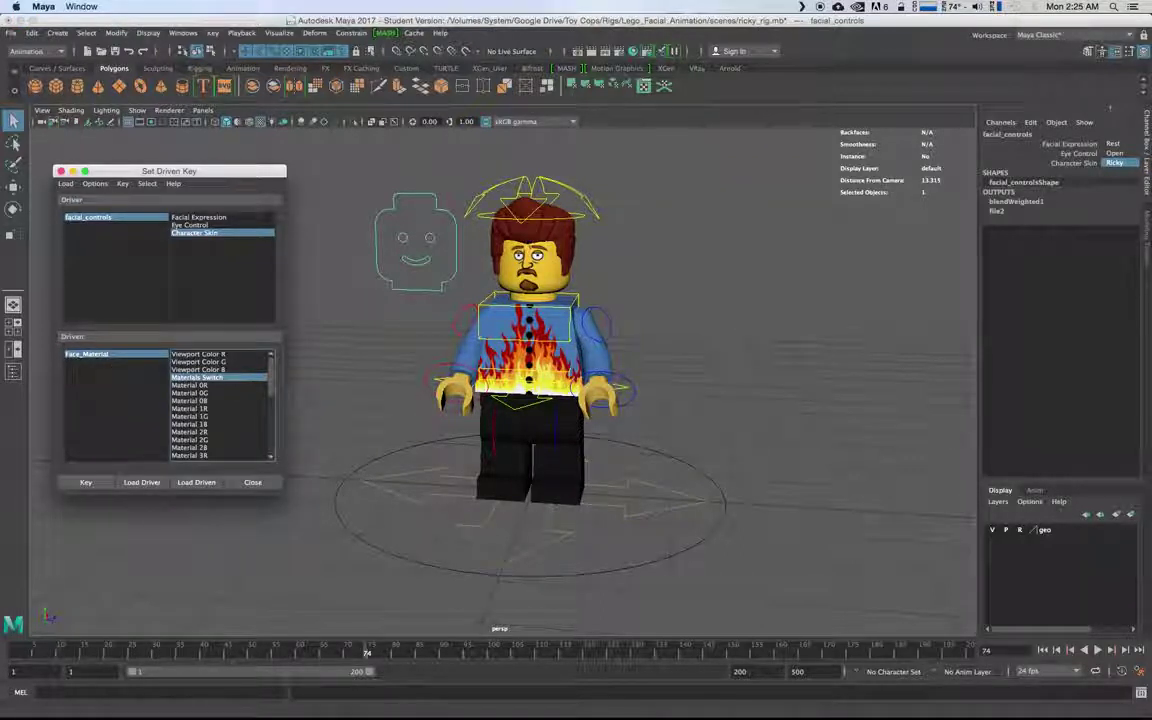
left_click(87, 354)
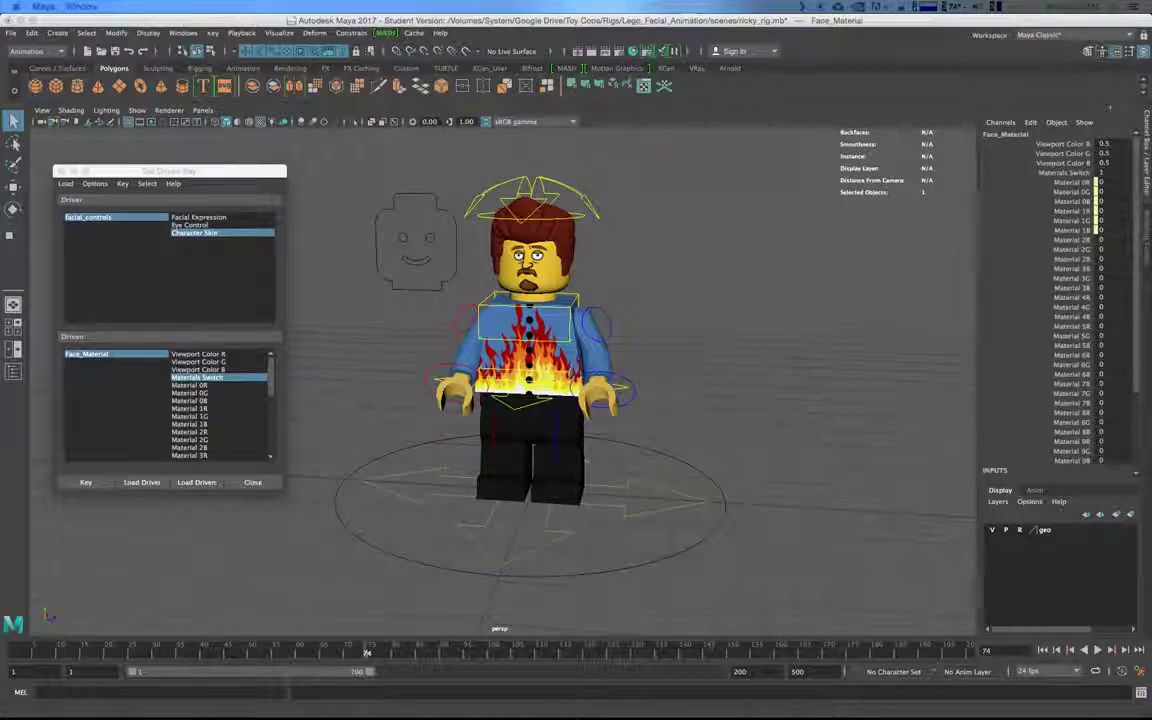
left_click_drag(0, 138, 746, 124)
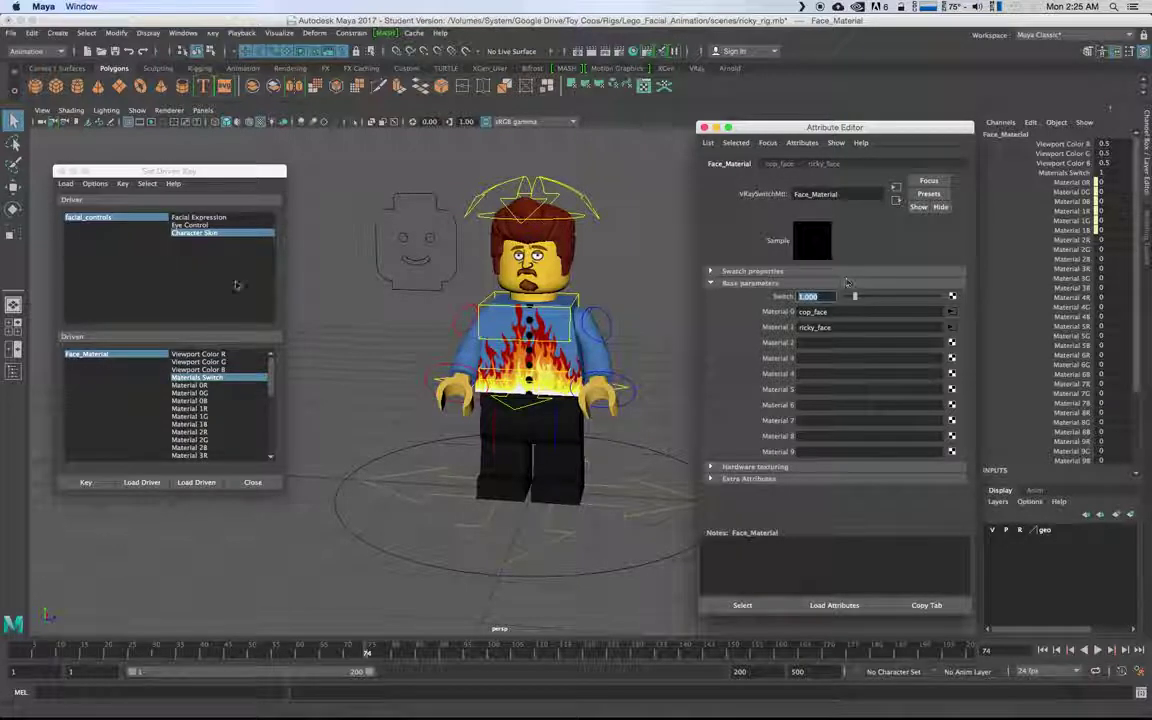
left_click(85, 482)
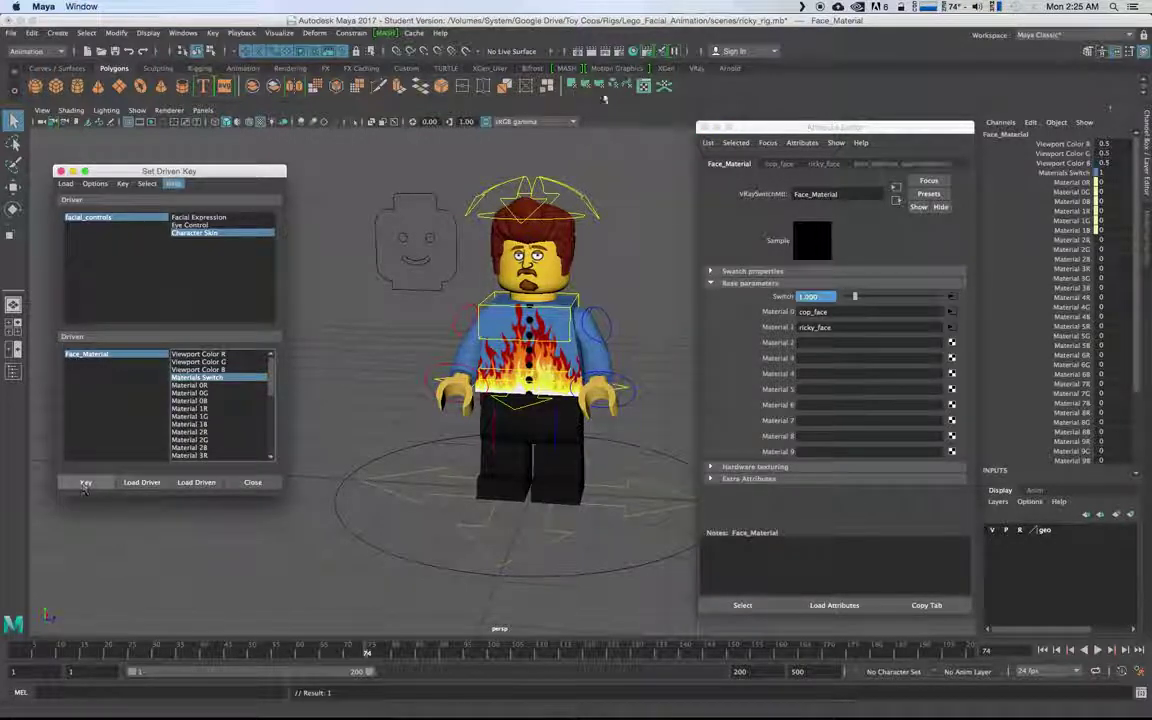
Set Character Skin to Cop and Face_Material's Switch to 0, and record a driven key for this pair
left_click(415, 238)
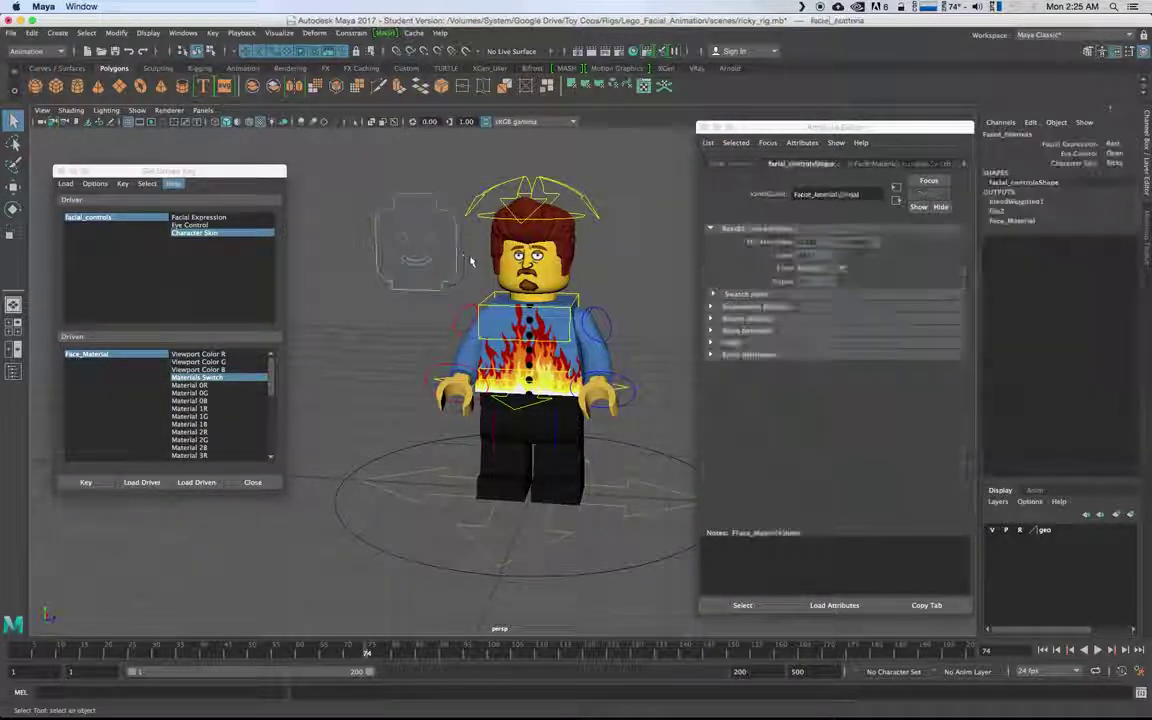
left_click(1113, 163)
left_click(1113, 174)
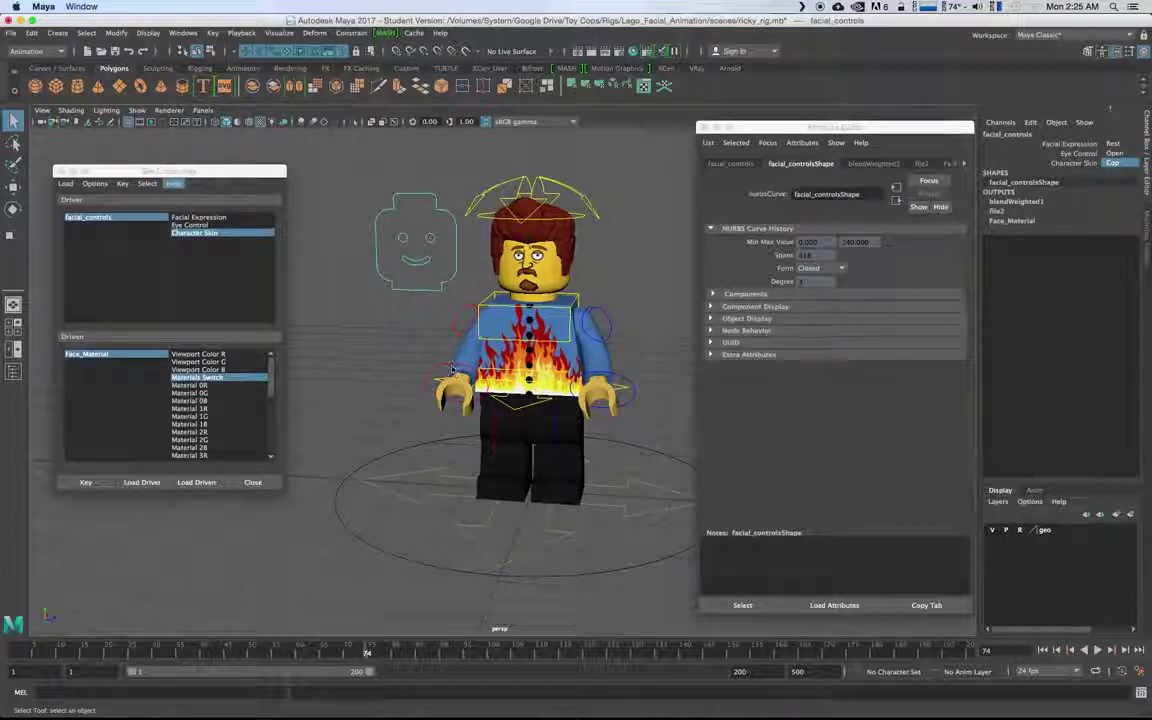
left_click(120, 362)
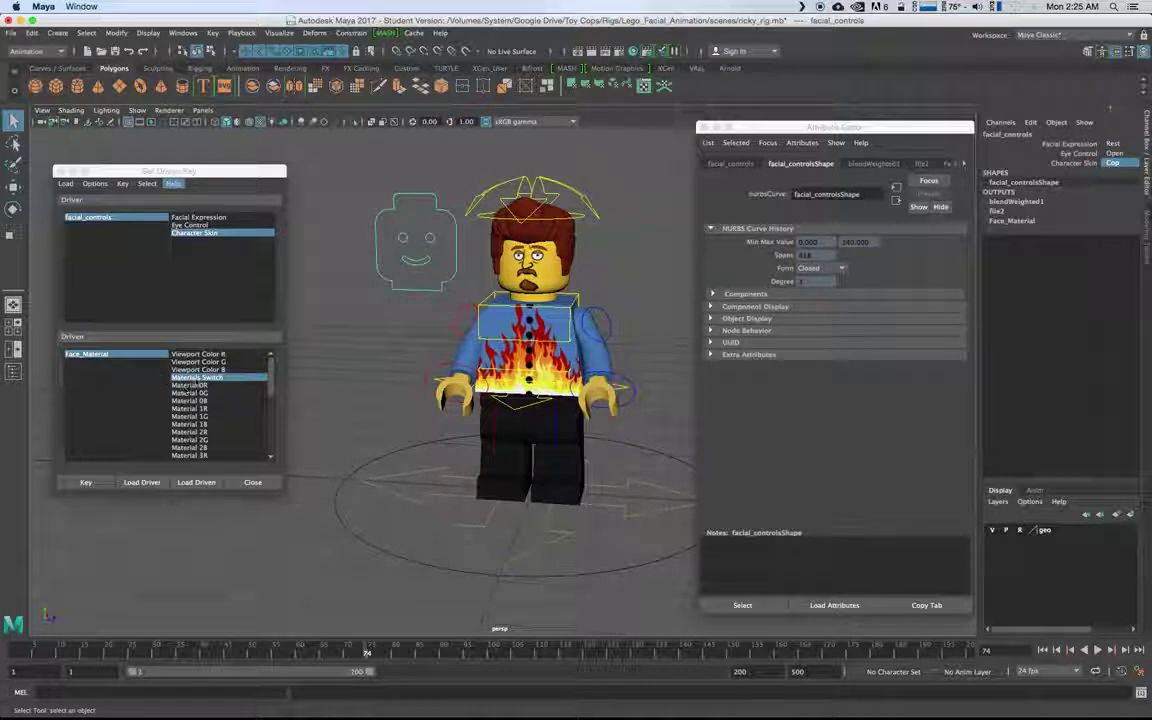
left_click(195, 379)
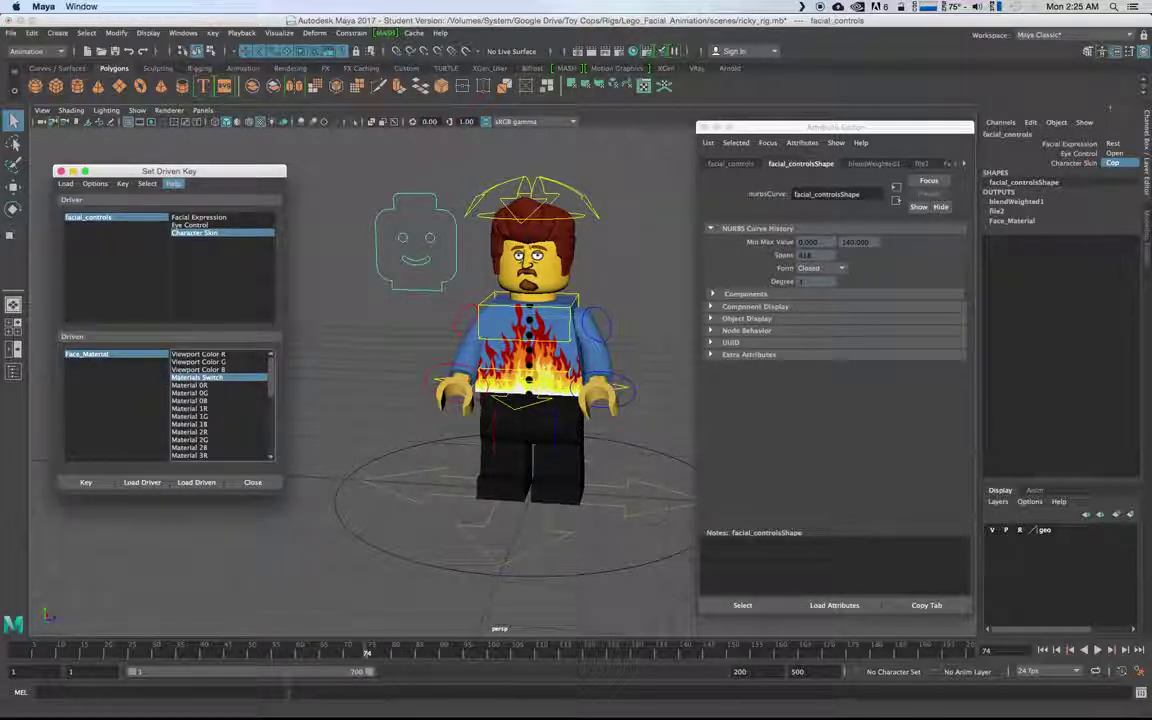
left_click(1015, 220)
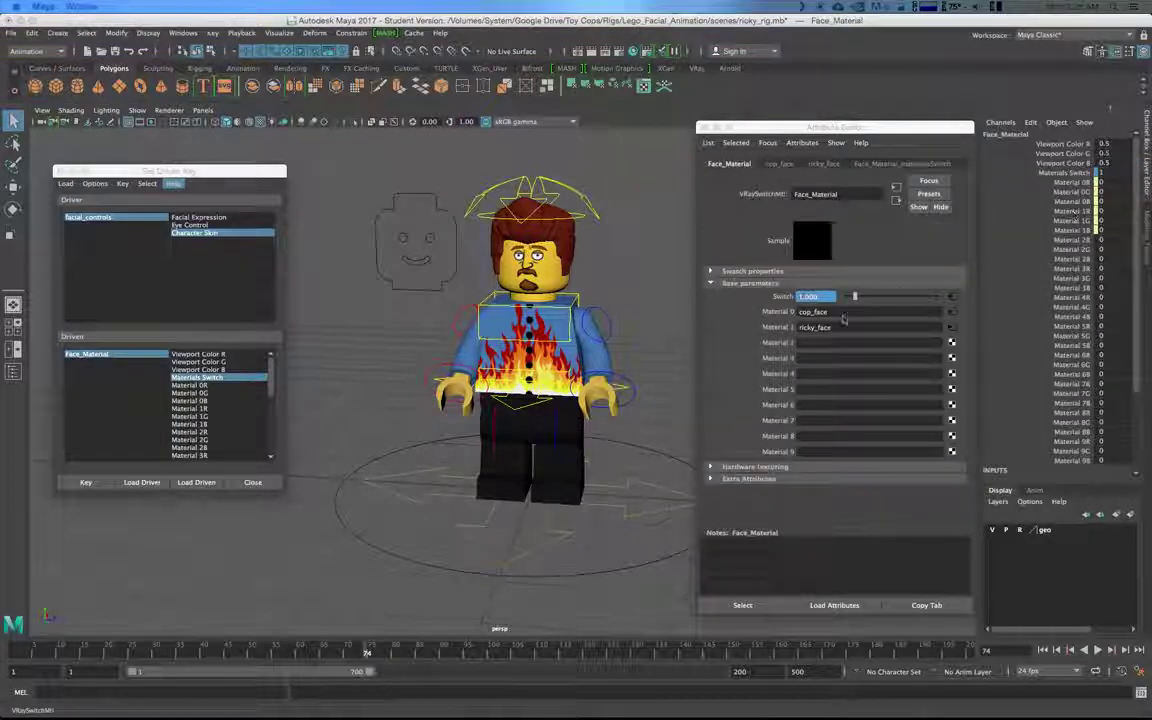
left_click(812, 297)
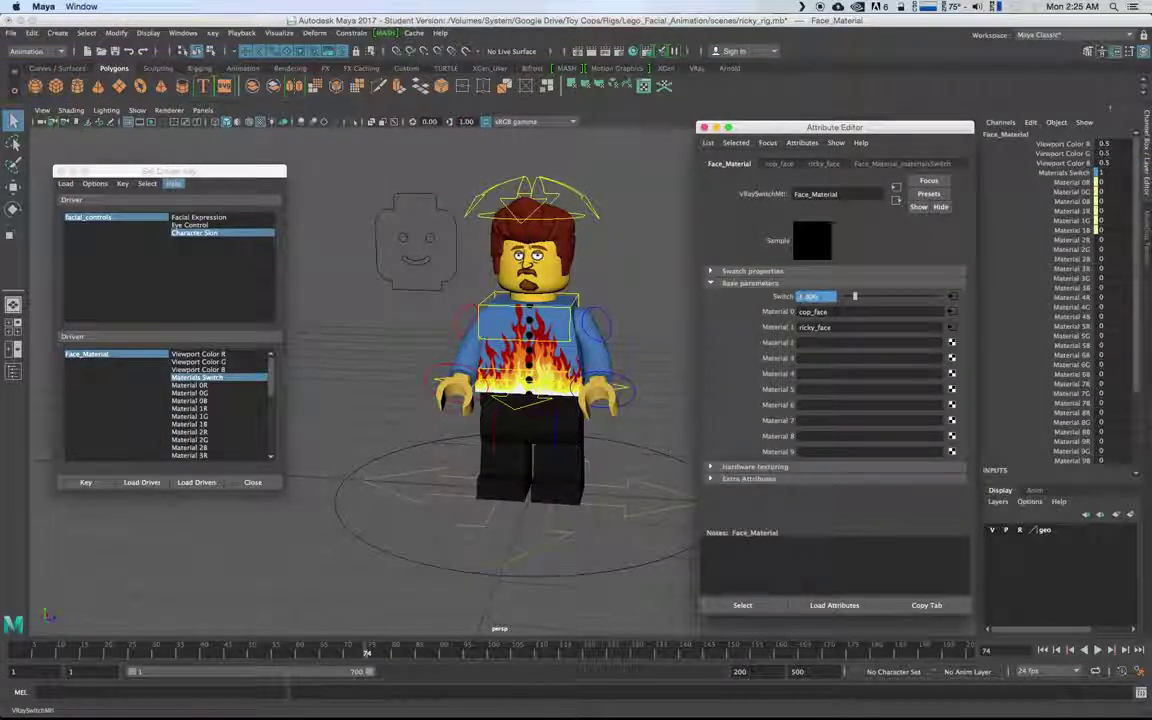
key("BackSpace")
type("0")
key("Return")
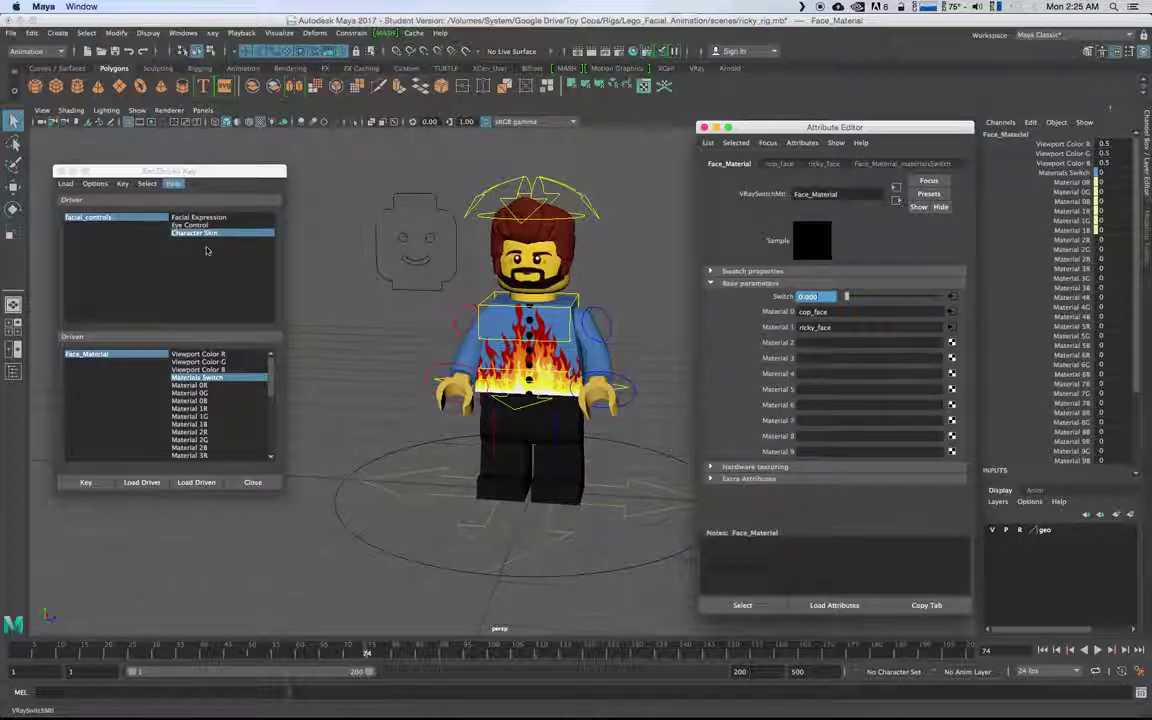
left_click(85, 482)
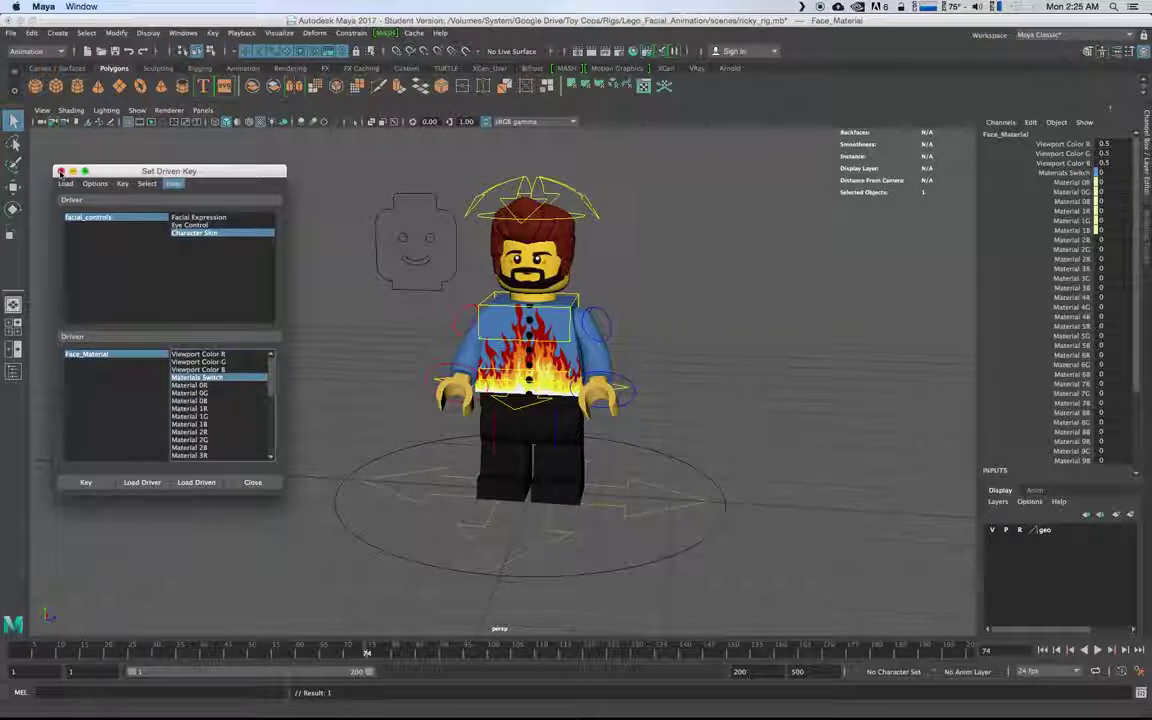
Test the driven keys by switching Character Skin on facial_controls to Ricky and back to Cop
left_click(412, 203)
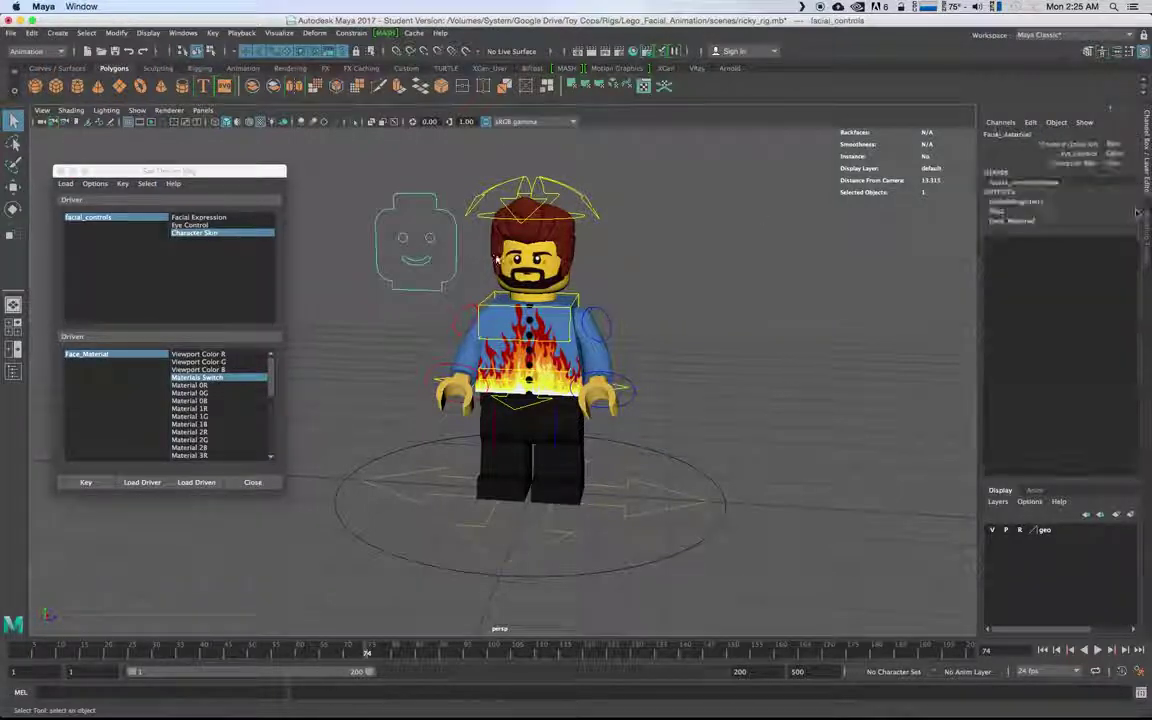
left_click(1116, 163)
left_click(1120, 170)
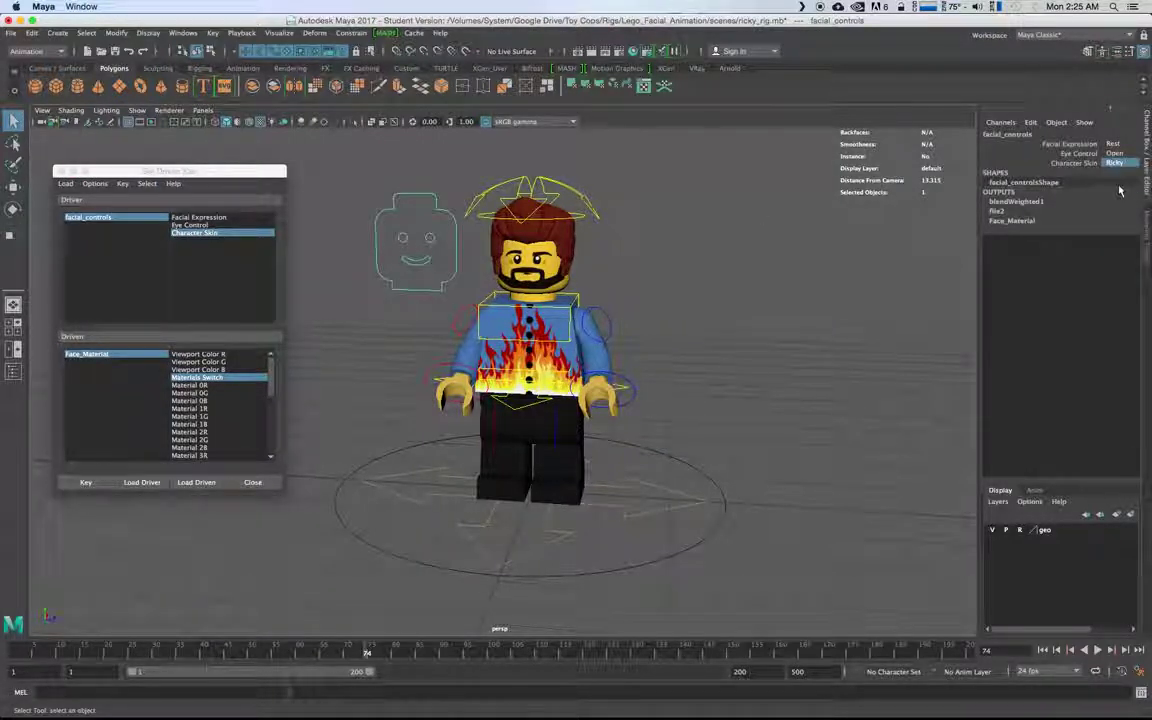
left_click(1119, 166)
left_click(1117, 174)
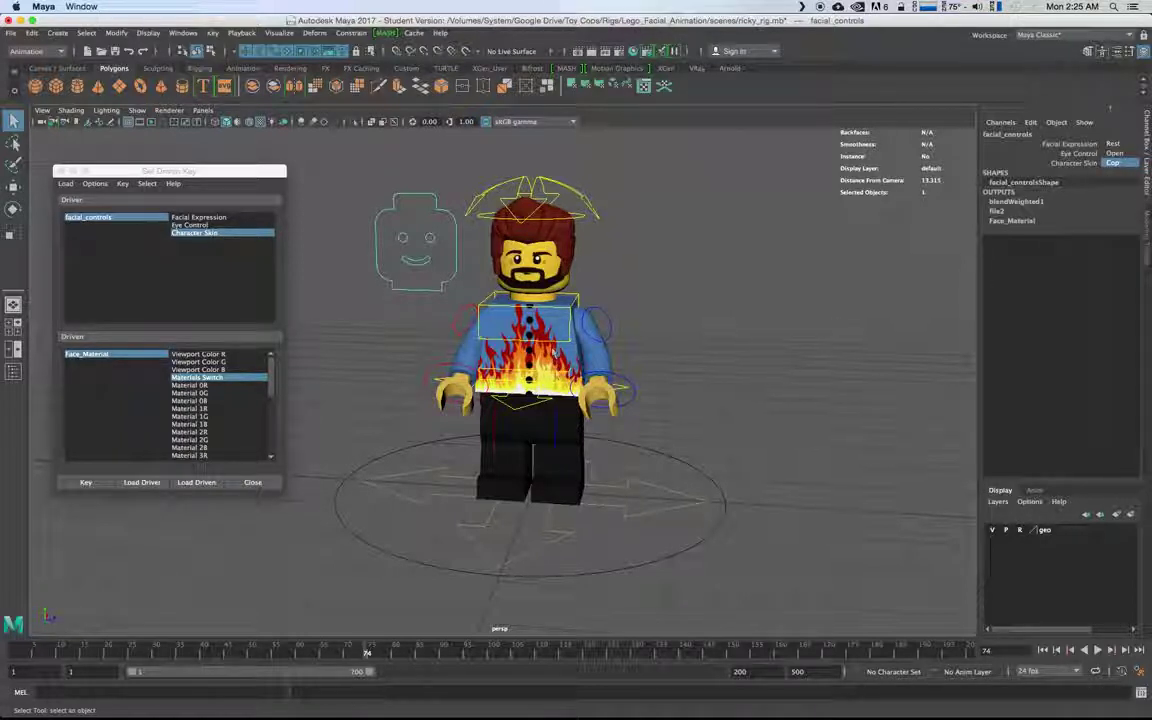
left_click(497, 335)
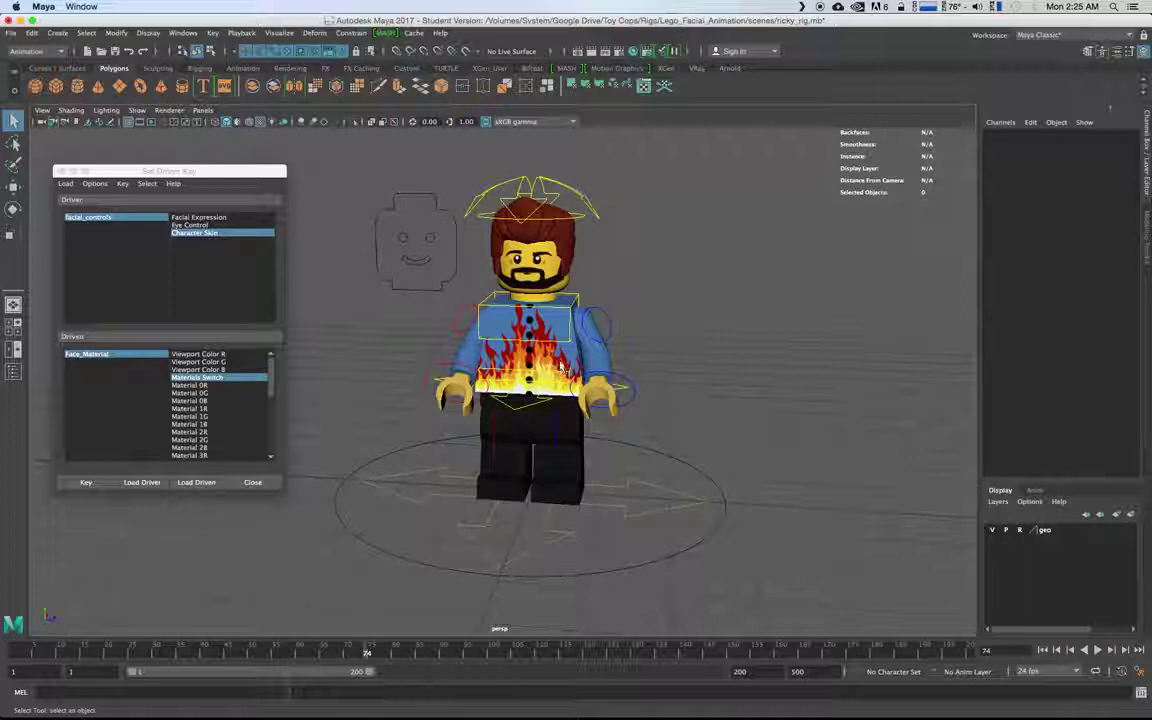
left_click(480, 338)
left_click_drag(469, 328, 510, 300, "alt")
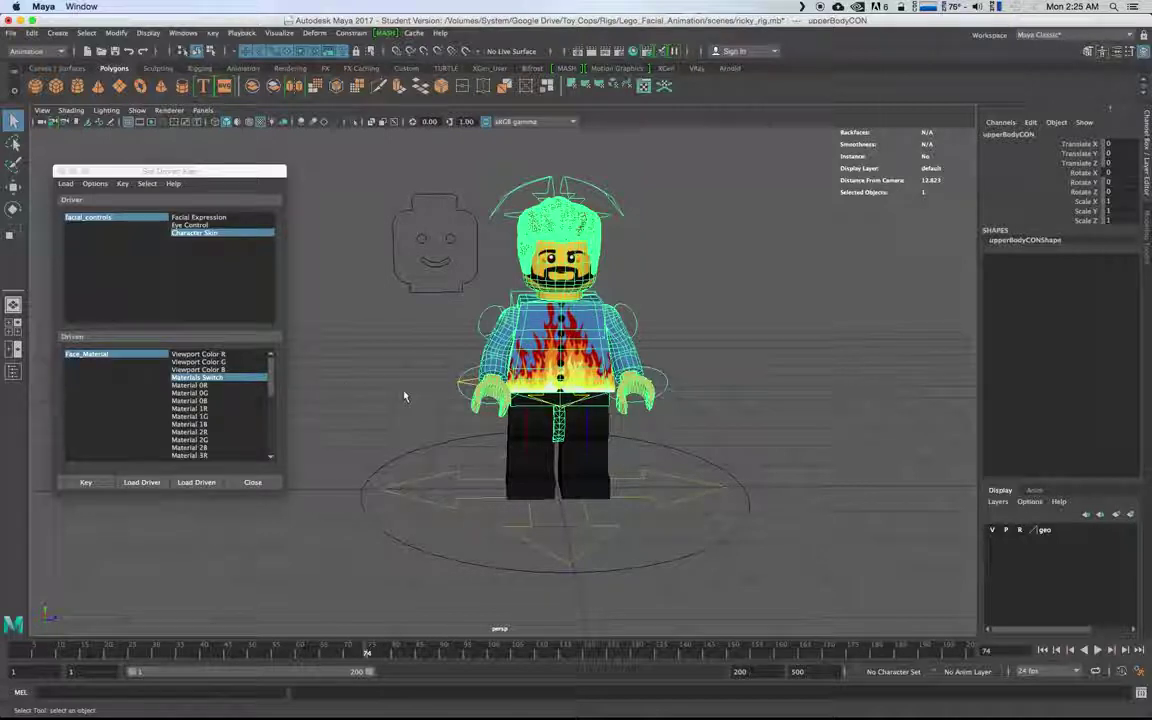
left_click(643, 327)
mouse_move(658, 311)
left_mouse_down("alt")
mouse_move(643, 308)
mouse_move(651, 313)
left_mouse_up("alt")
left_click(571, 225)
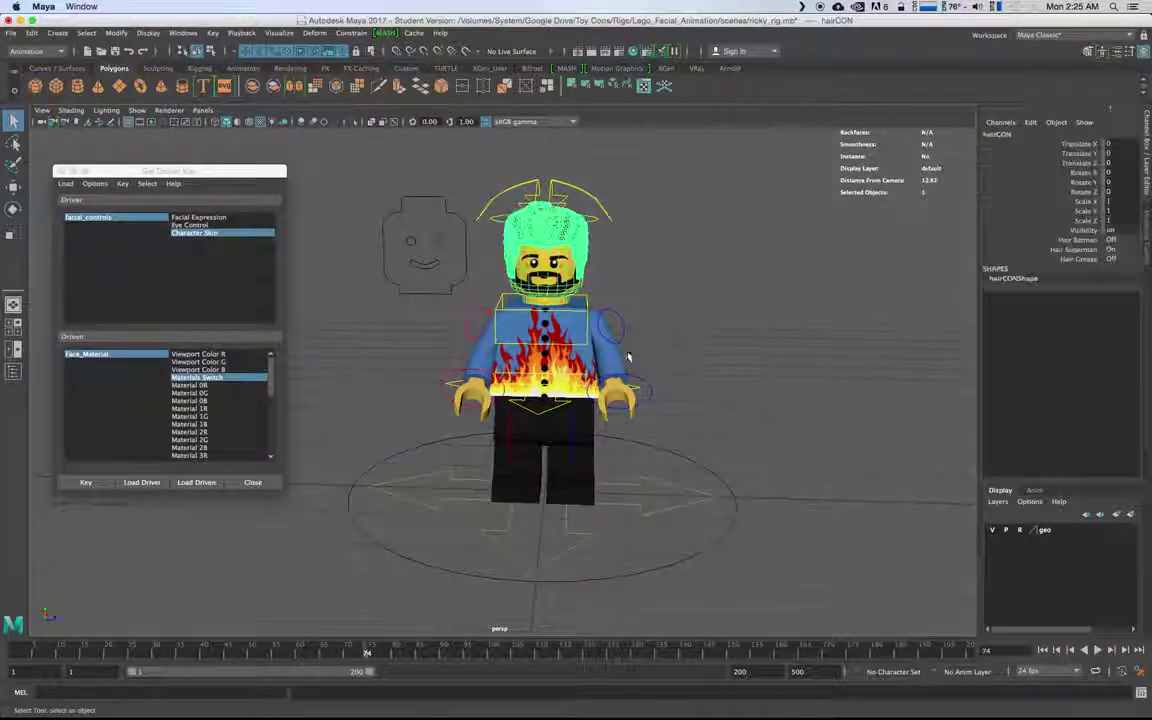
left_click(700, 360)
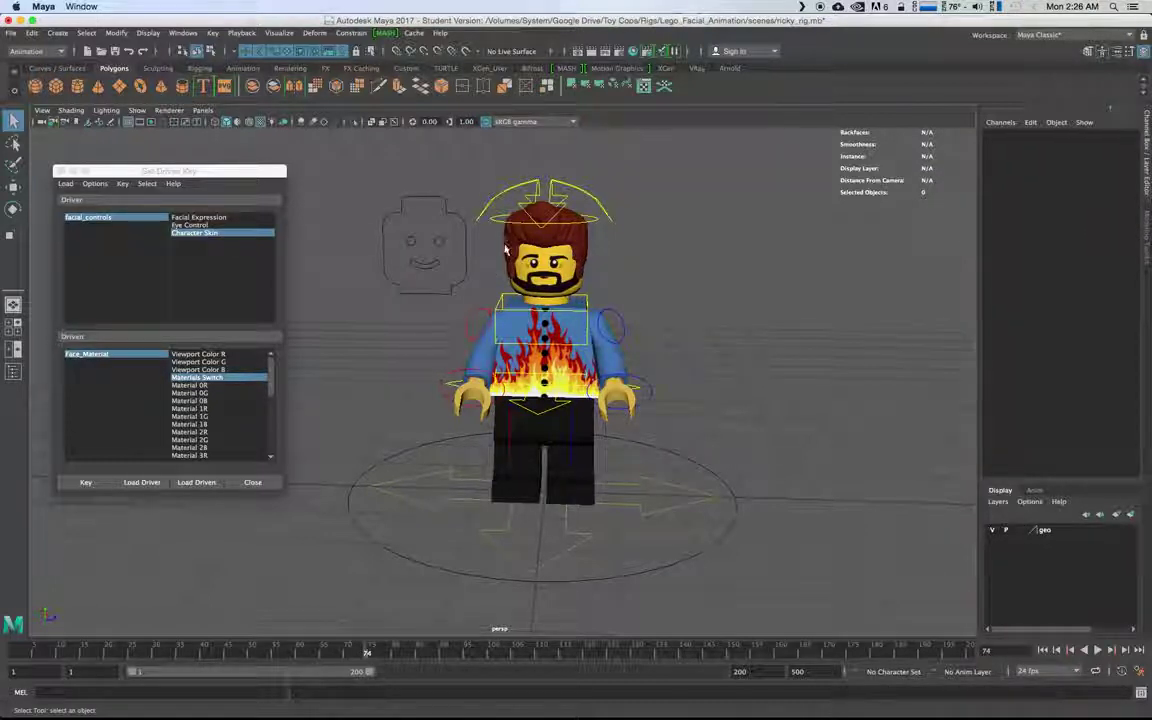
Load the hair mesh as the driven object and facial_controls as the driver, pairing Character Skin with the hair's Visibility
left_click(506, 250)
left_click(196, 482)
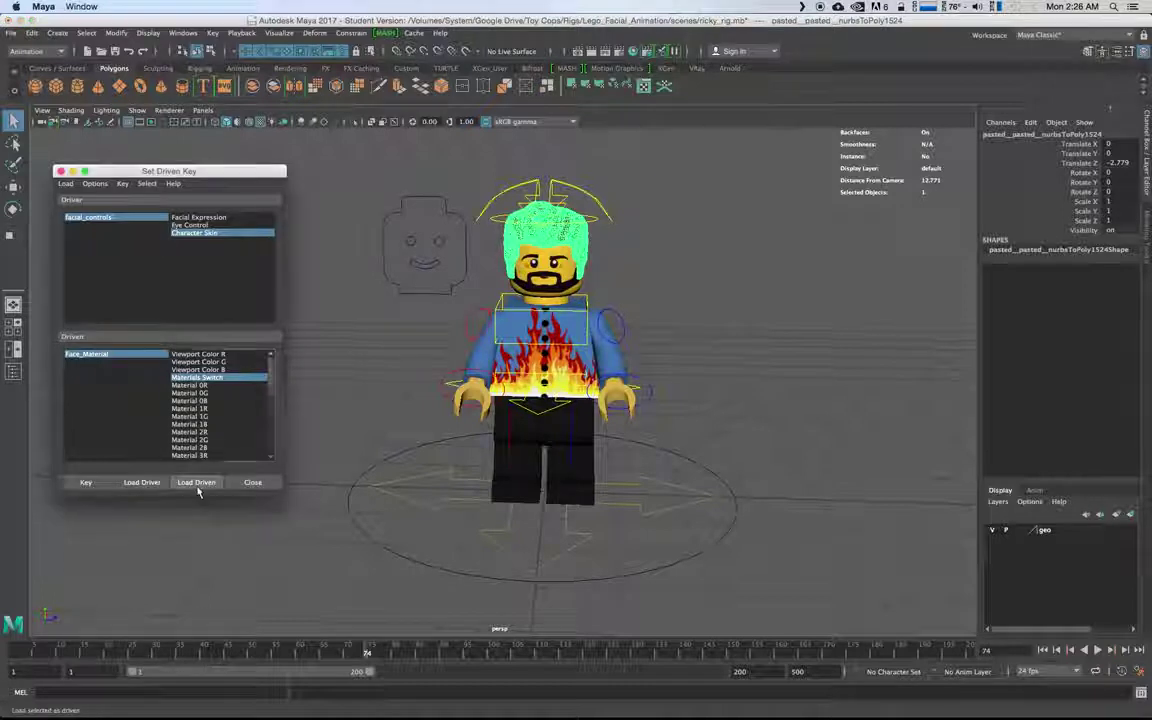
left_click(437, 260)
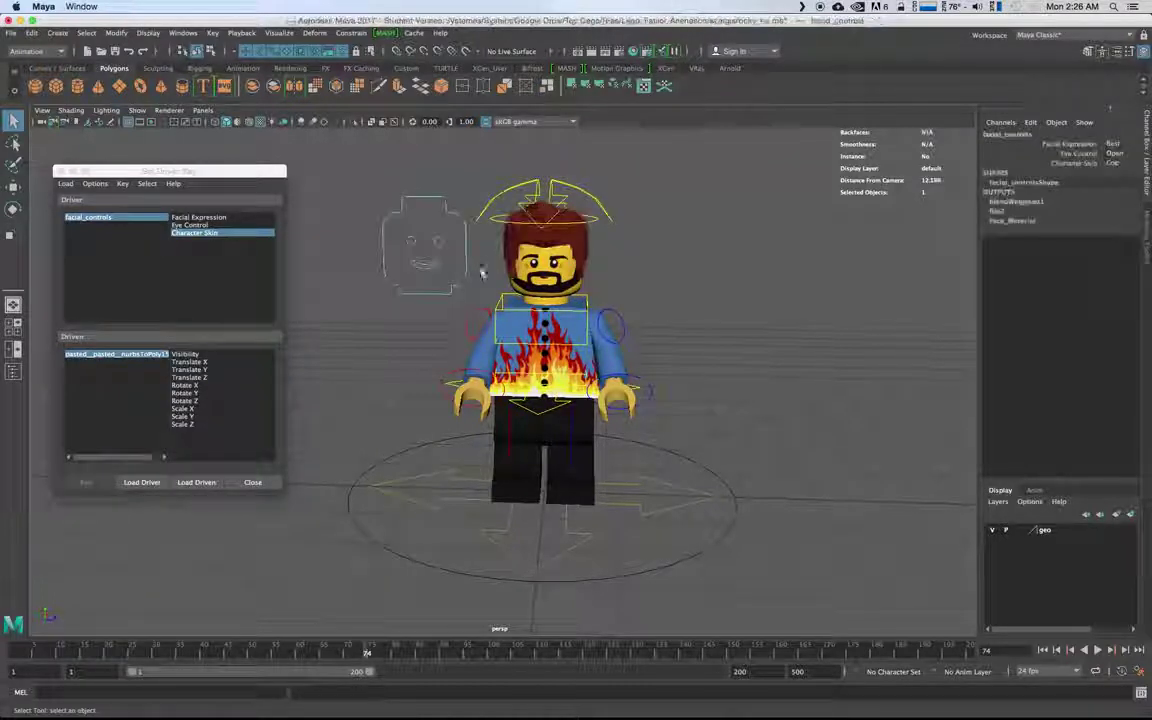
left_click(147, 485)
left_click(110, 218)
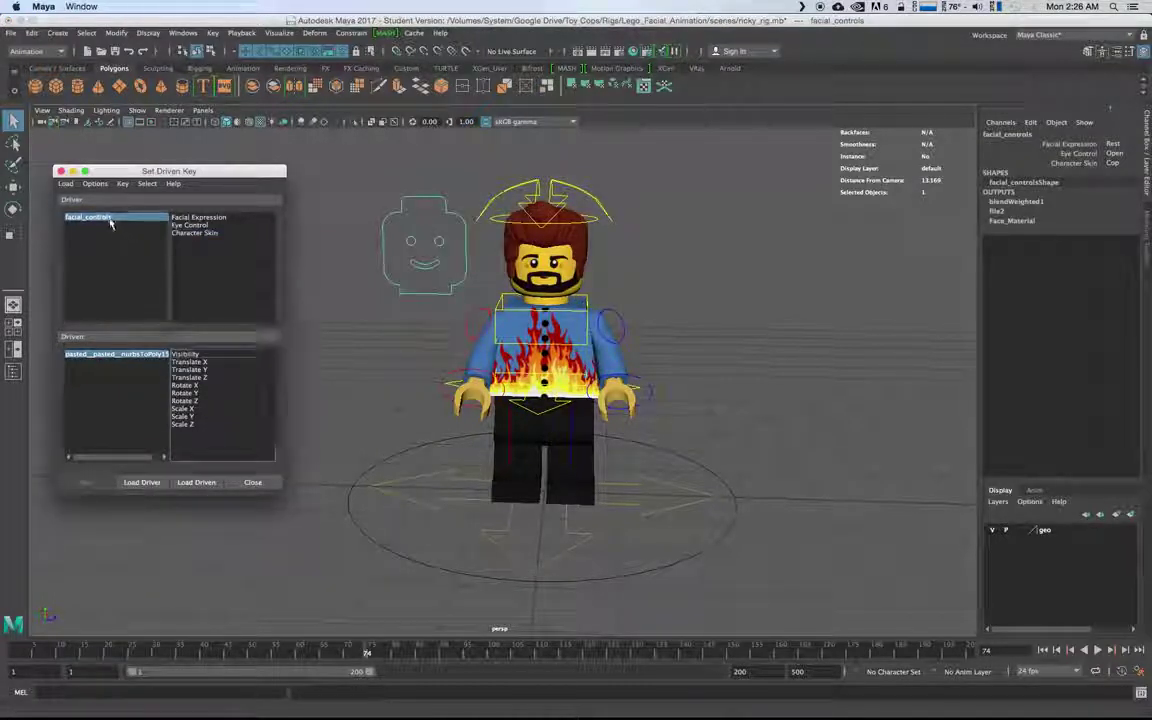
left_click(197, 234)
left_click(134, 355)
left_click(179, 356)
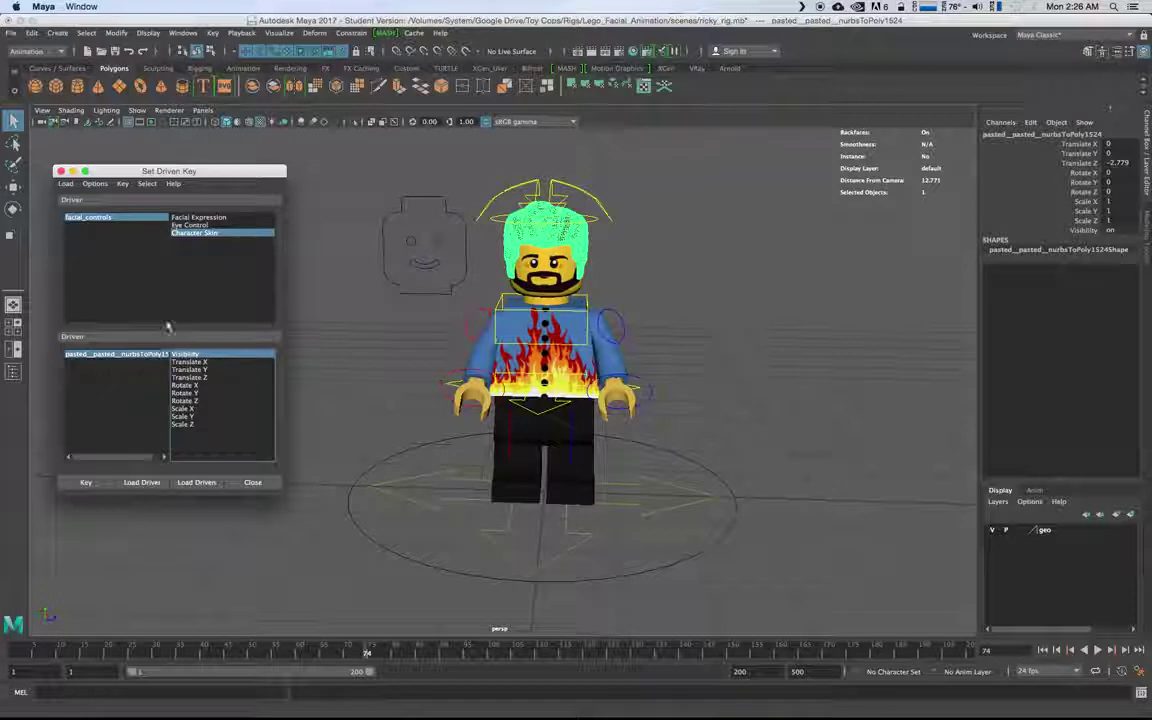
Set Character Skin to Ricky on facial_controls and record a driven key with the hair mesh visible
left_click(424, 208)
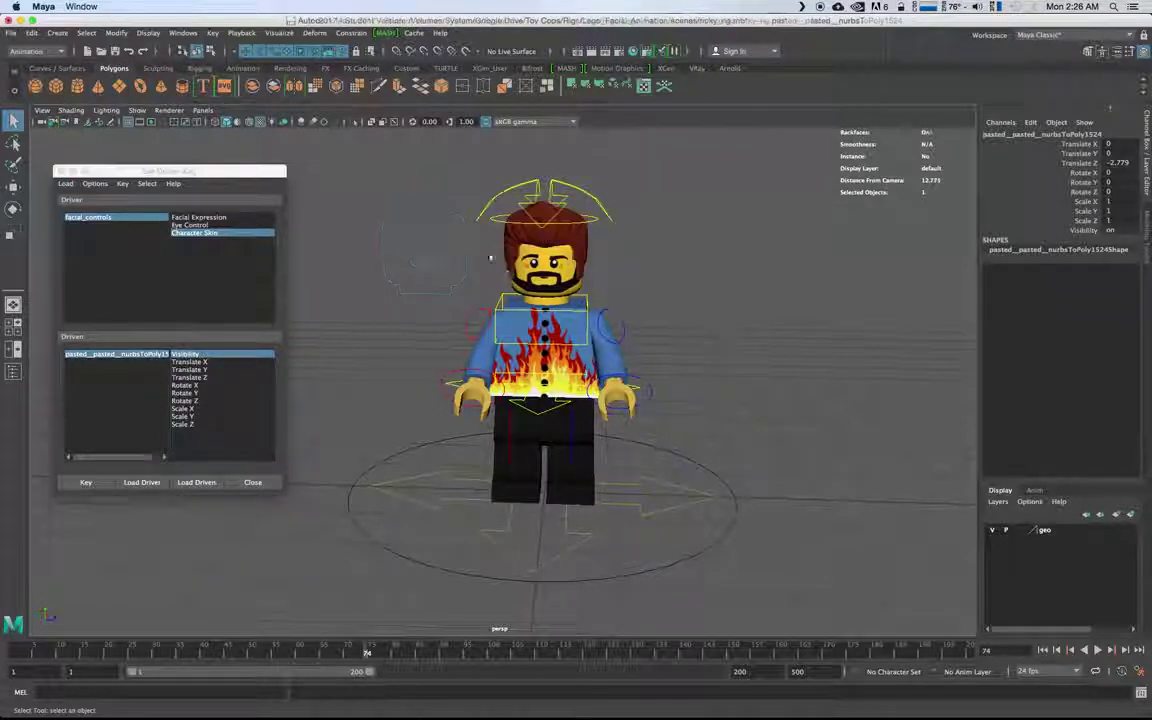
left_click(1114, 162)
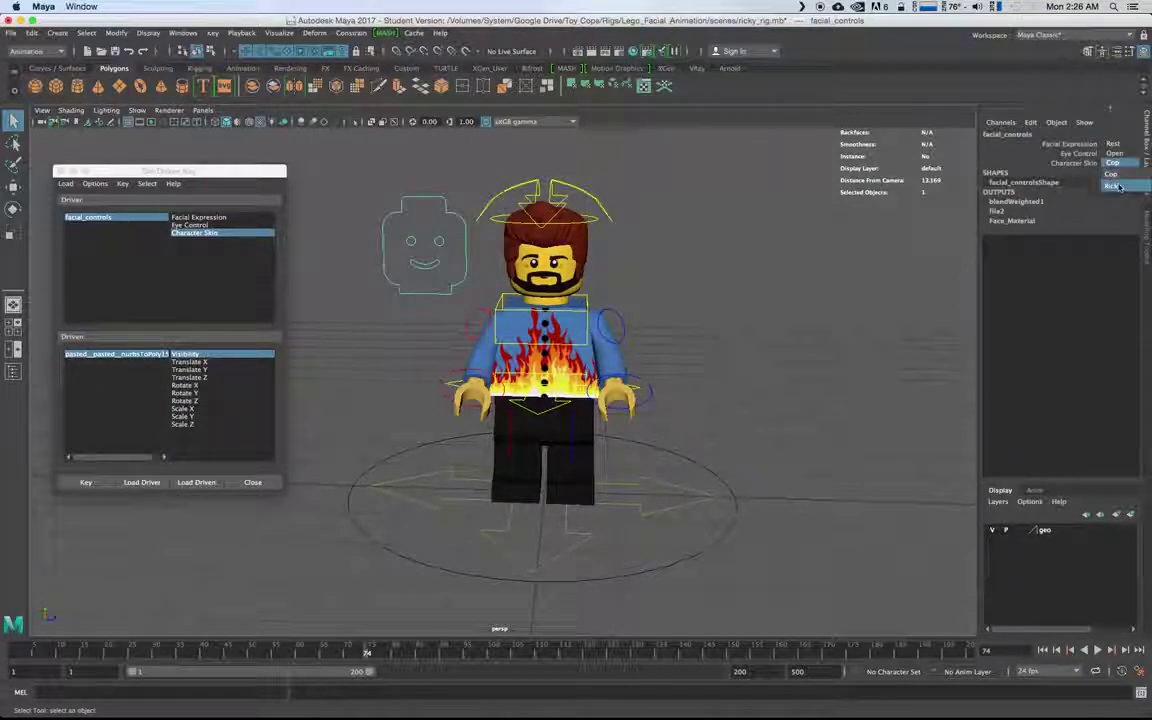
left_click(1119, 189)
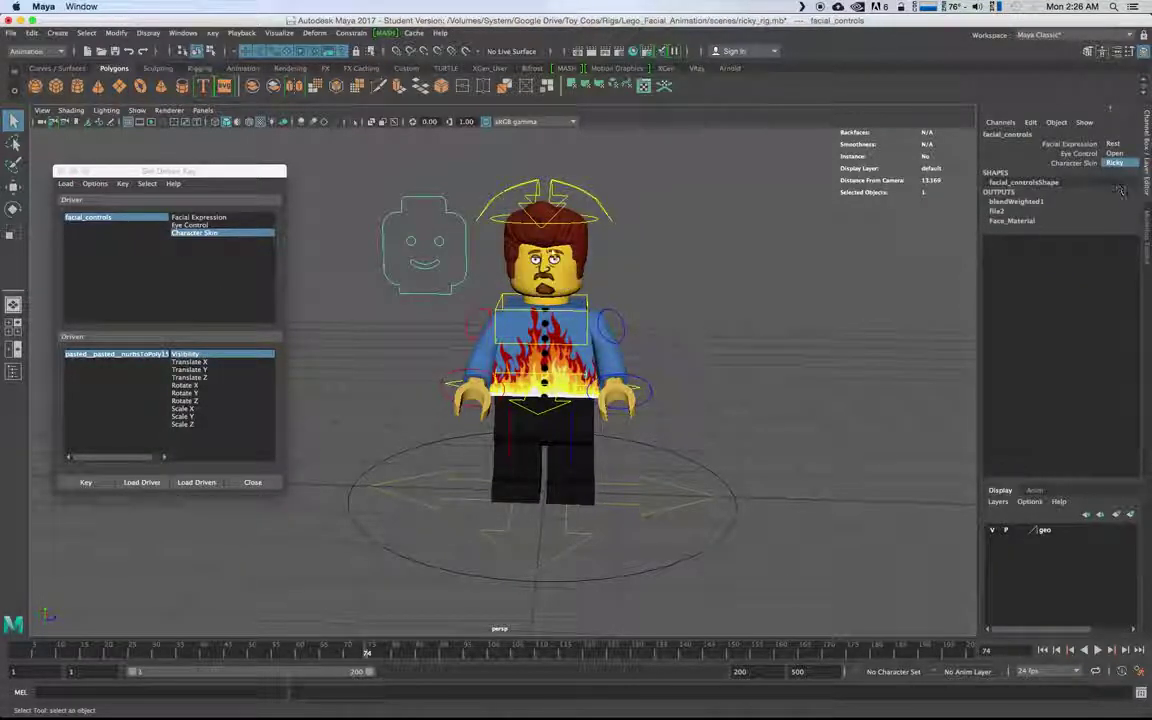
left_click(94, 484)
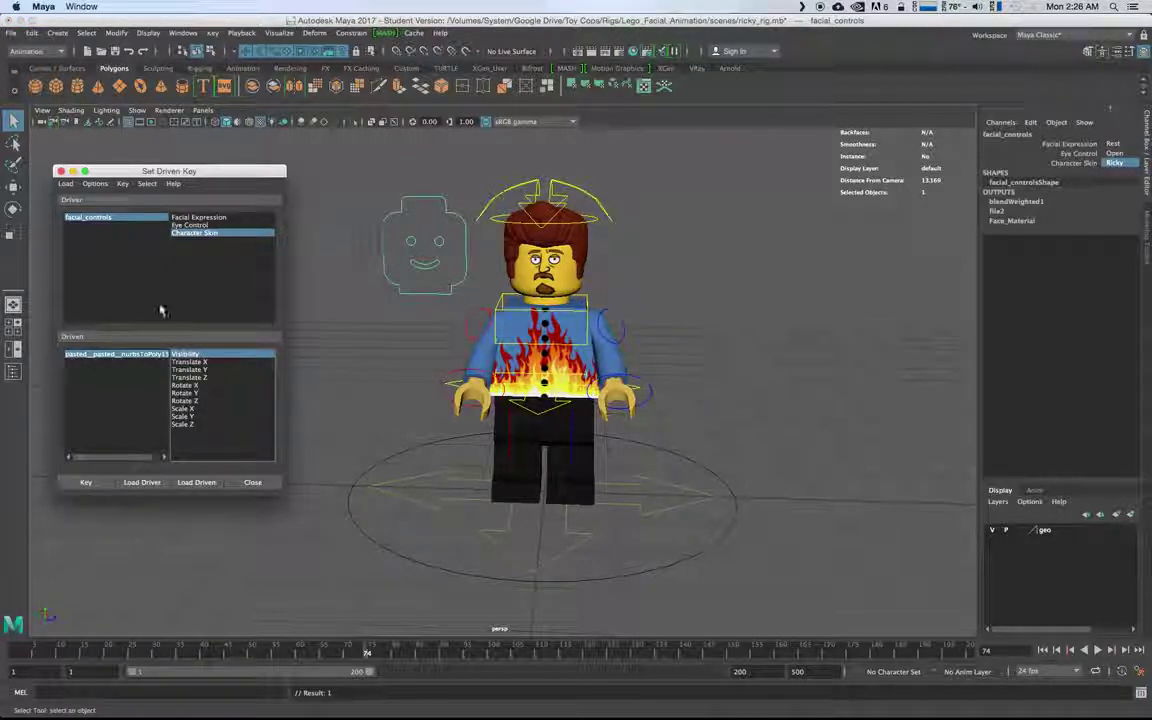
Try to turn the hair mesh's Visibility off while Character Skin is set to Ricky
left_click(512, 239)
left_click(512, 240)
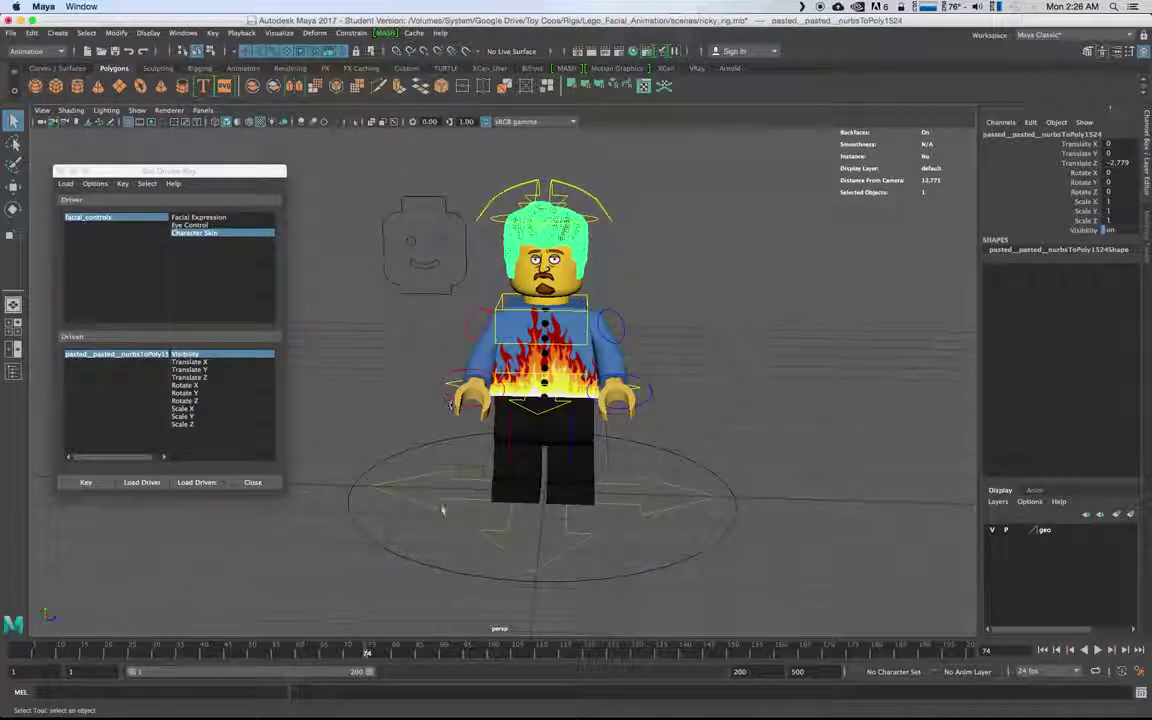
type("off")
key("Return")
Set Character Skin to Cop, turn the hair mesh's Visibility off, and record a driven key for this pair
left_click(465, 258)
left_click(1113, 162)
left_click(1112, 172)
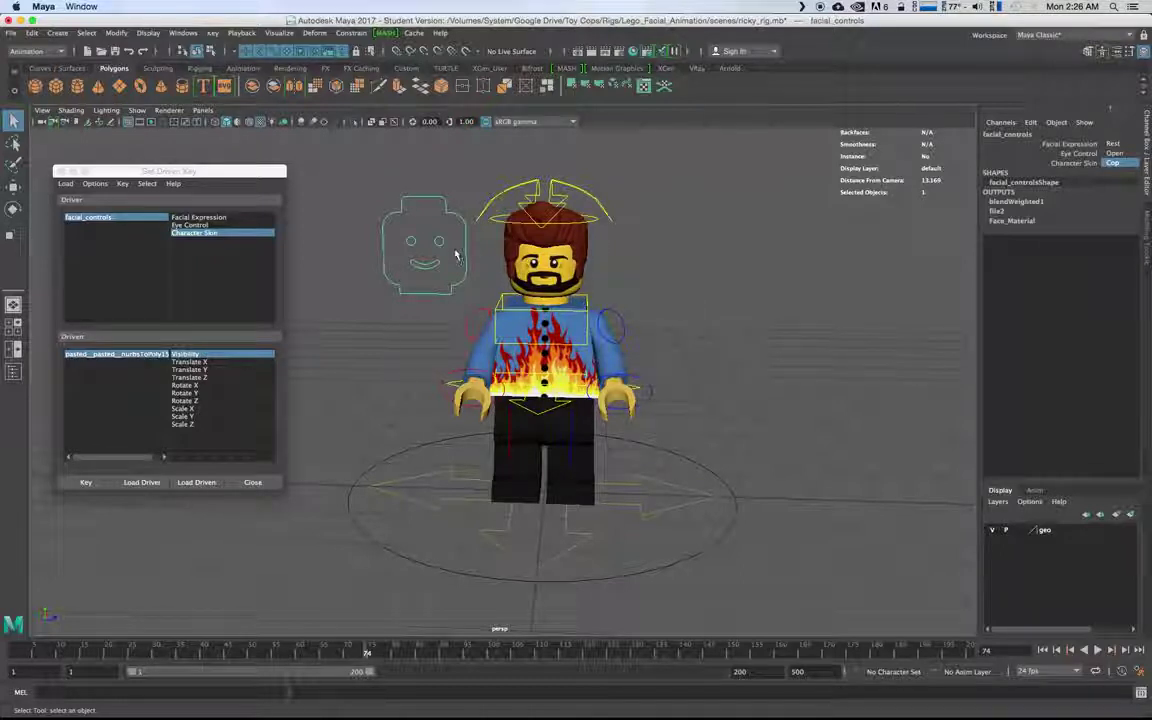
left_click(462, 216)
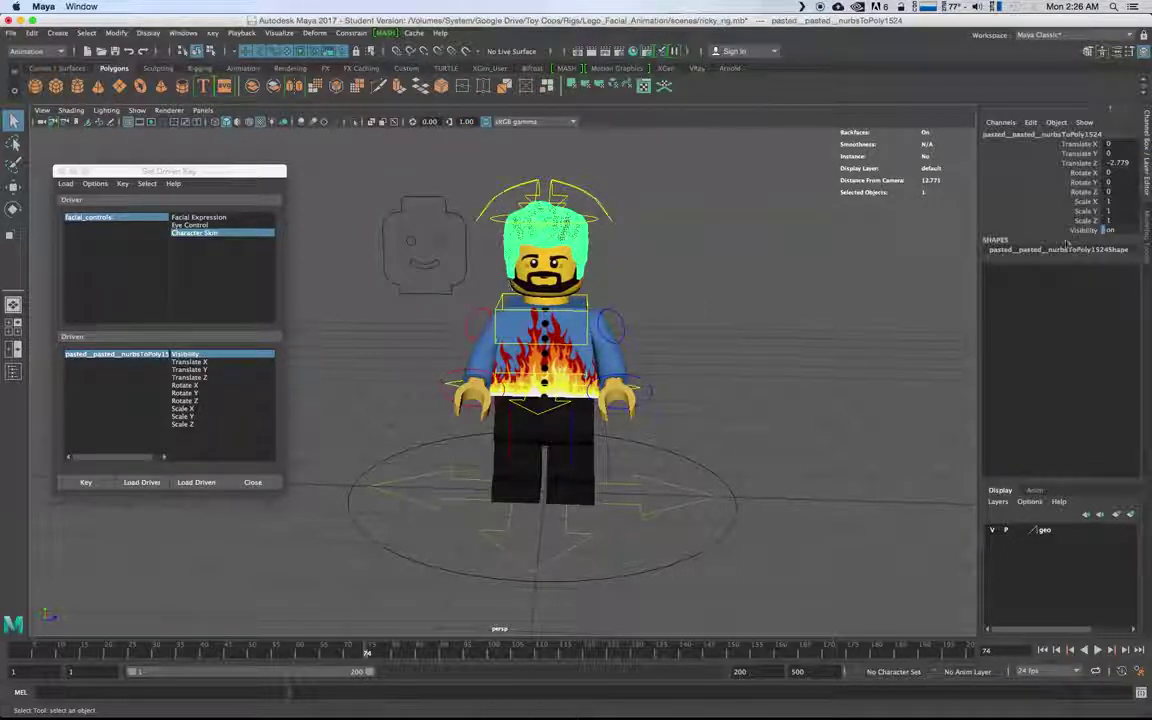
left_click_drag(1119, 230, 1101, 246)
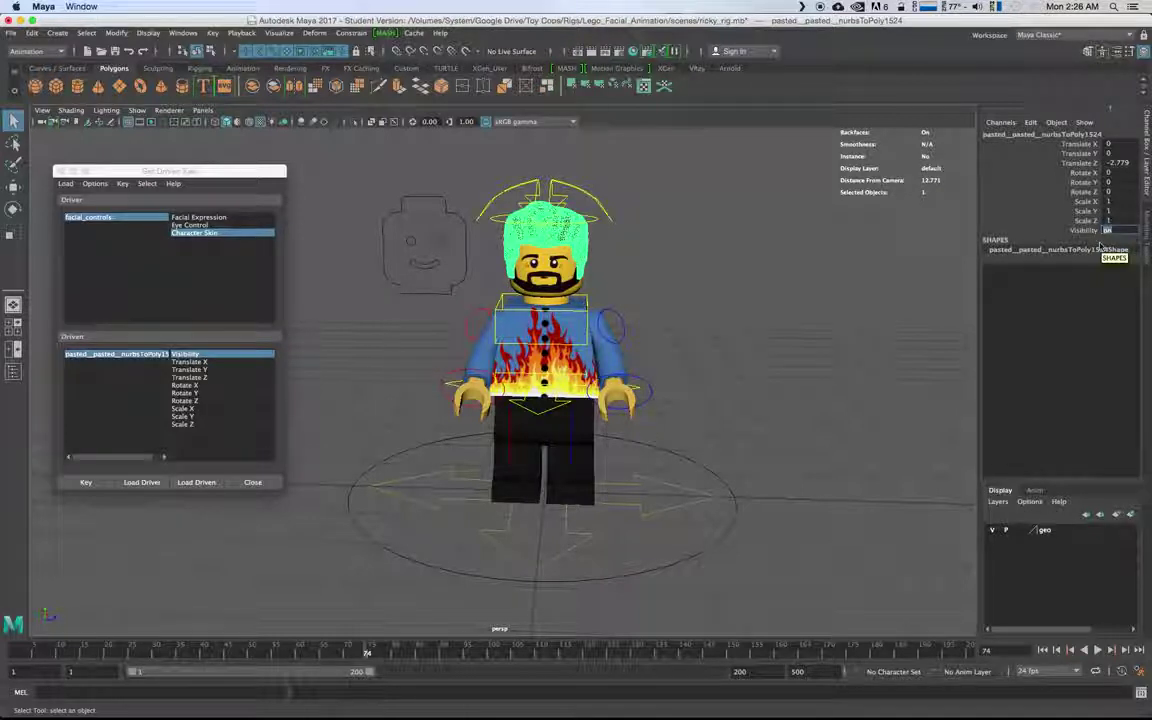
type("0")
key("Return")
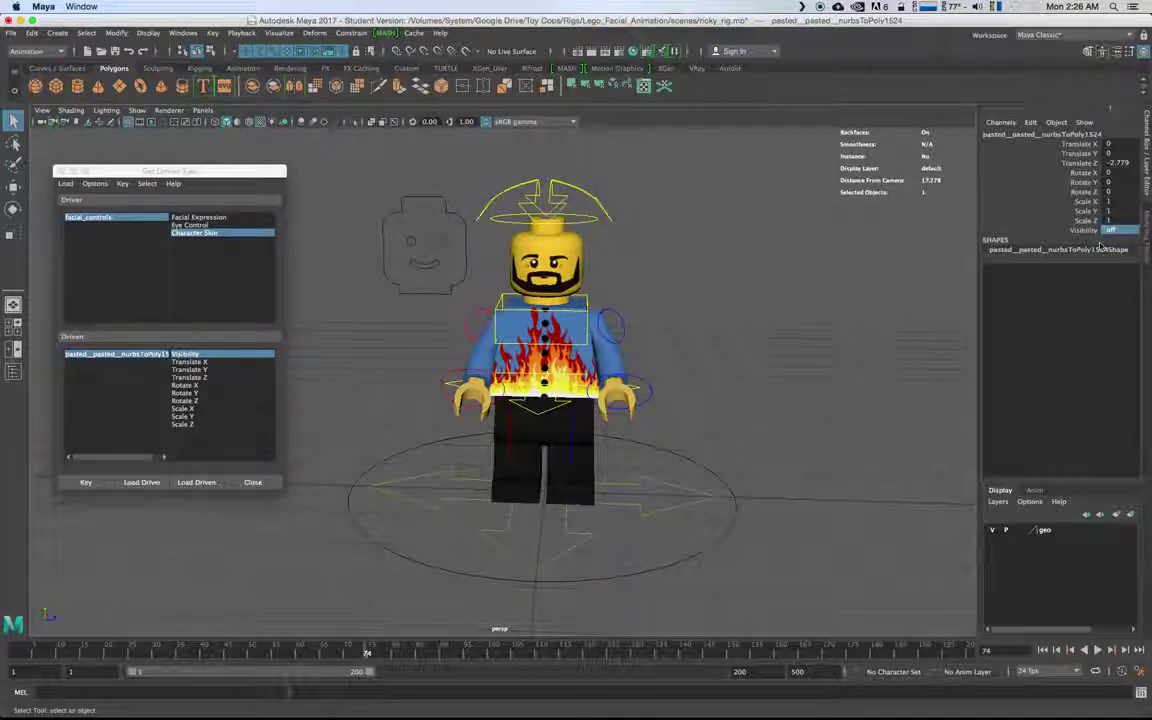
left_click(85, 483)
Test the hair's driven keys by switching Character Skin on facial_controls to Ricky and back to Cop
left_click(465, 260)
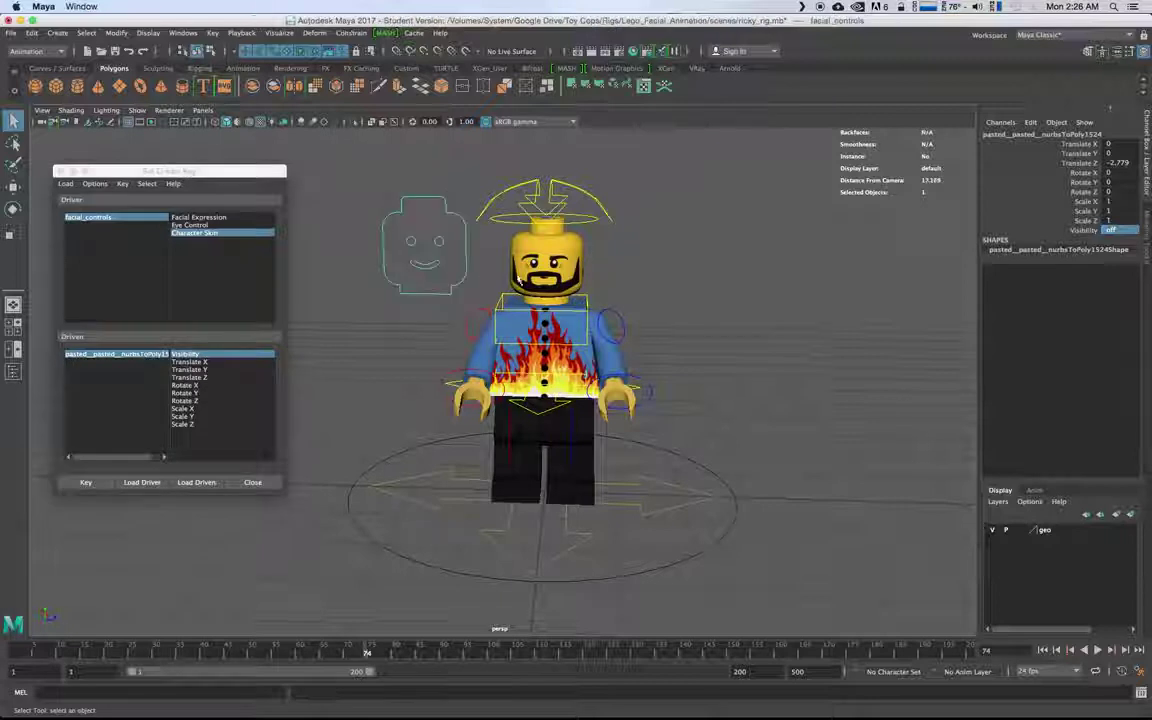
left_click(1112, 163)
left_click(1125, 183)
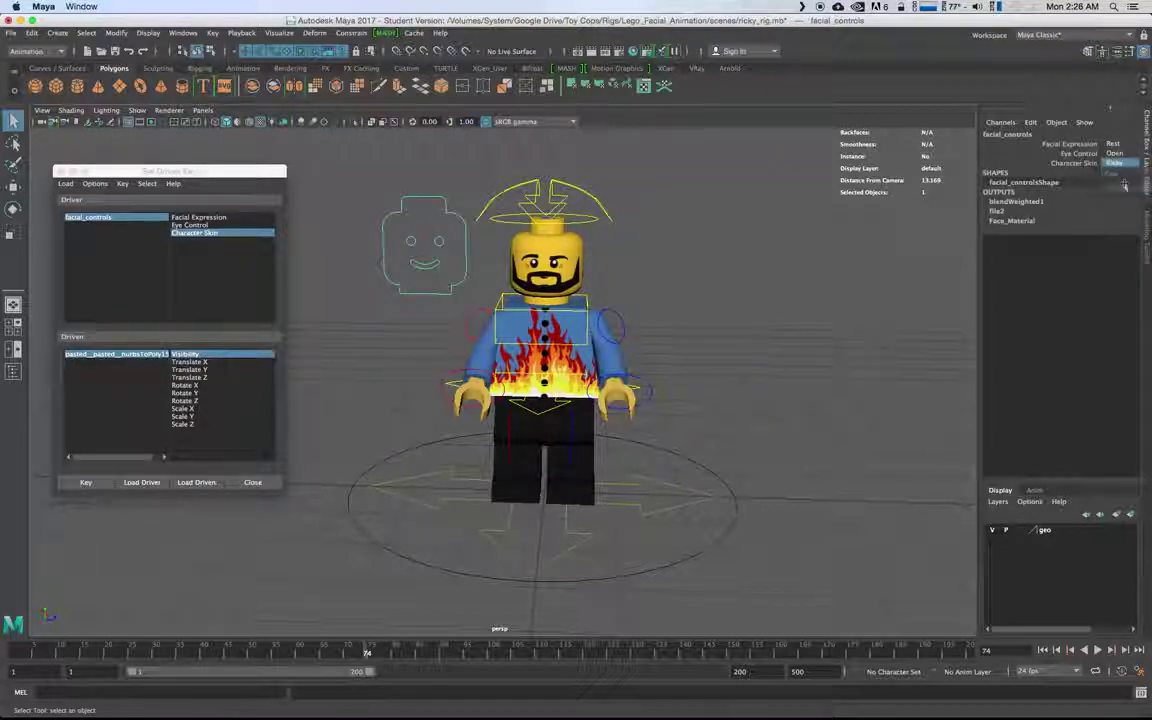
left_click(1113, 175)
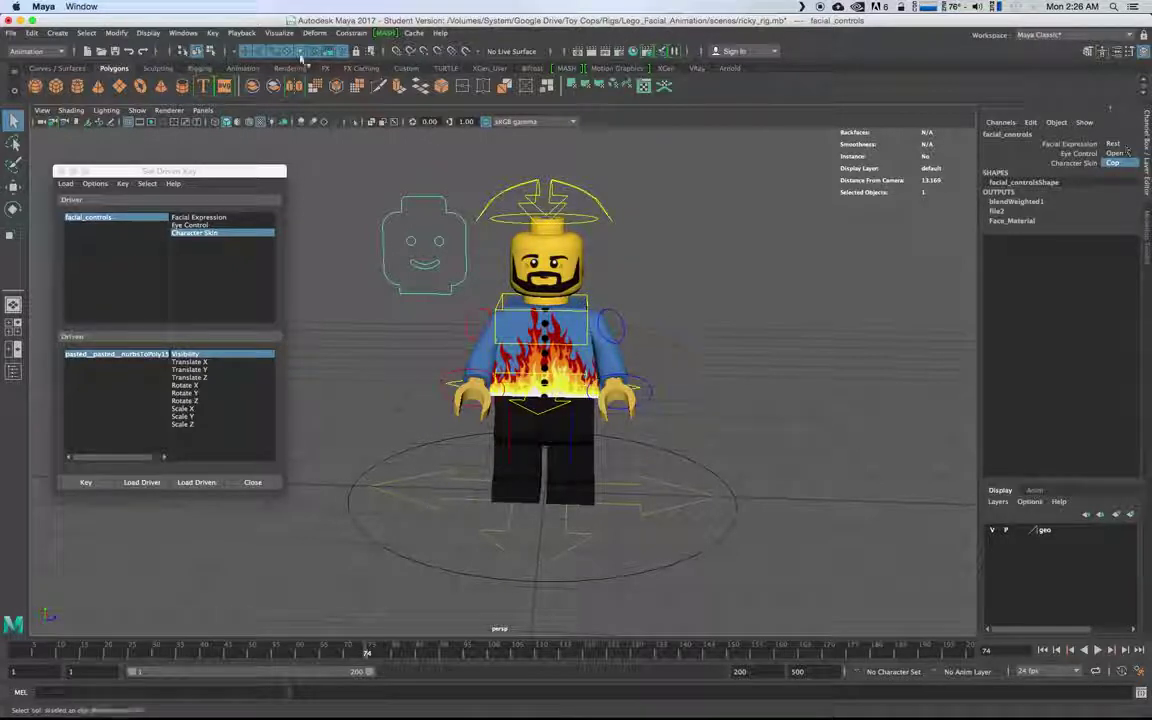
Import cop_hat.obj from the scenes folder of WIP Assets/Characters
left_click(10, 32)
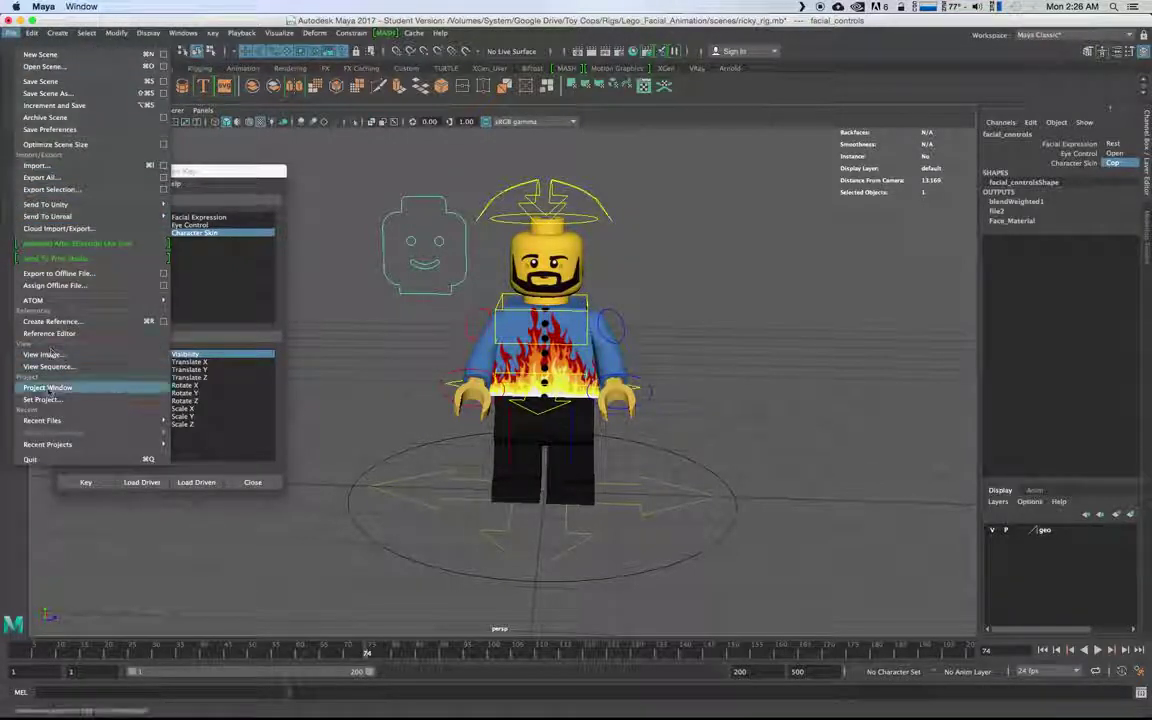
left_click(36, 165)
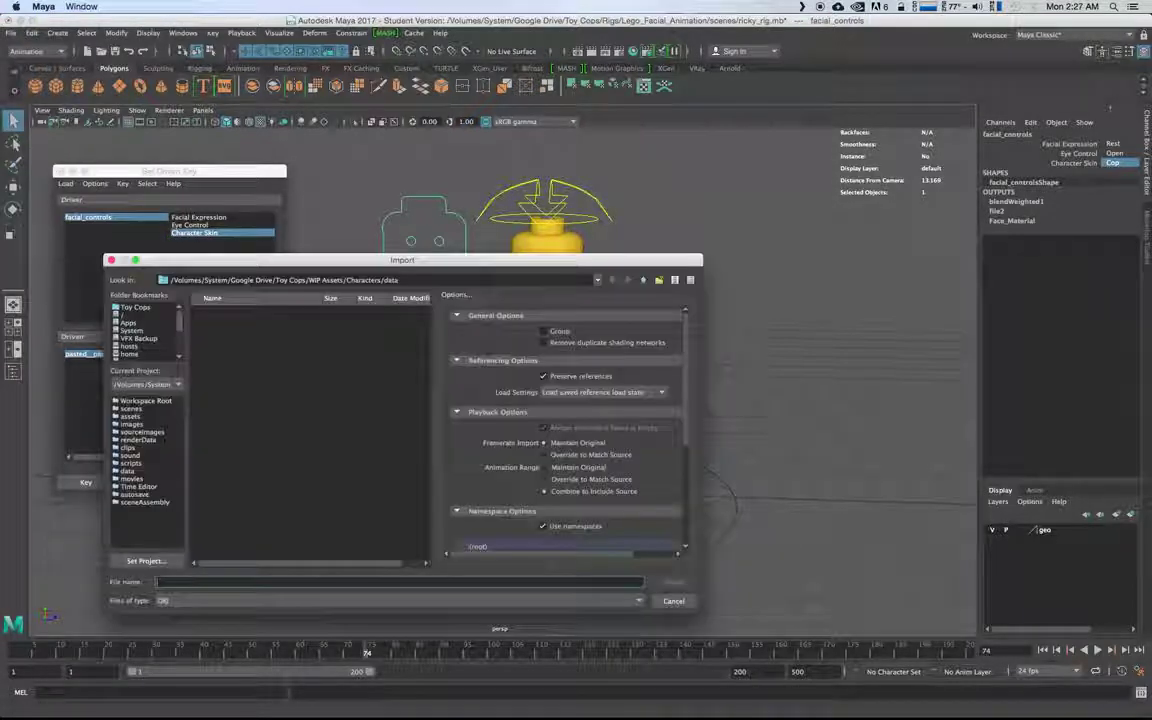
left_click(643, 280)
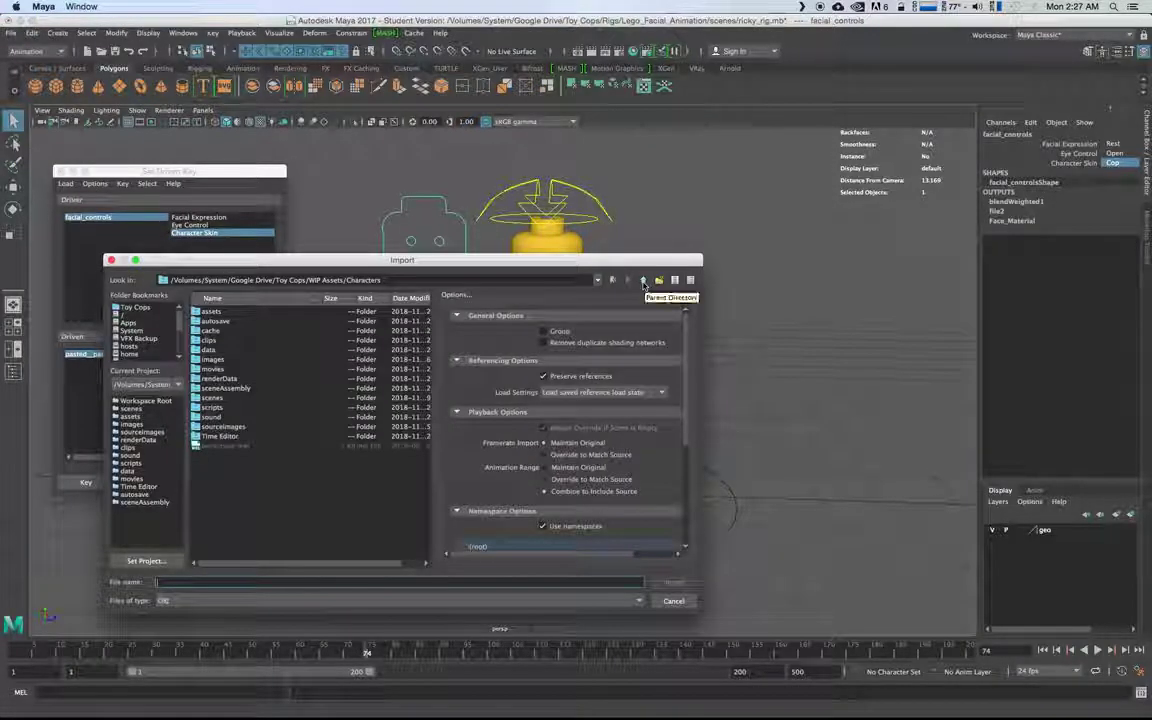
left_click(643, 281)
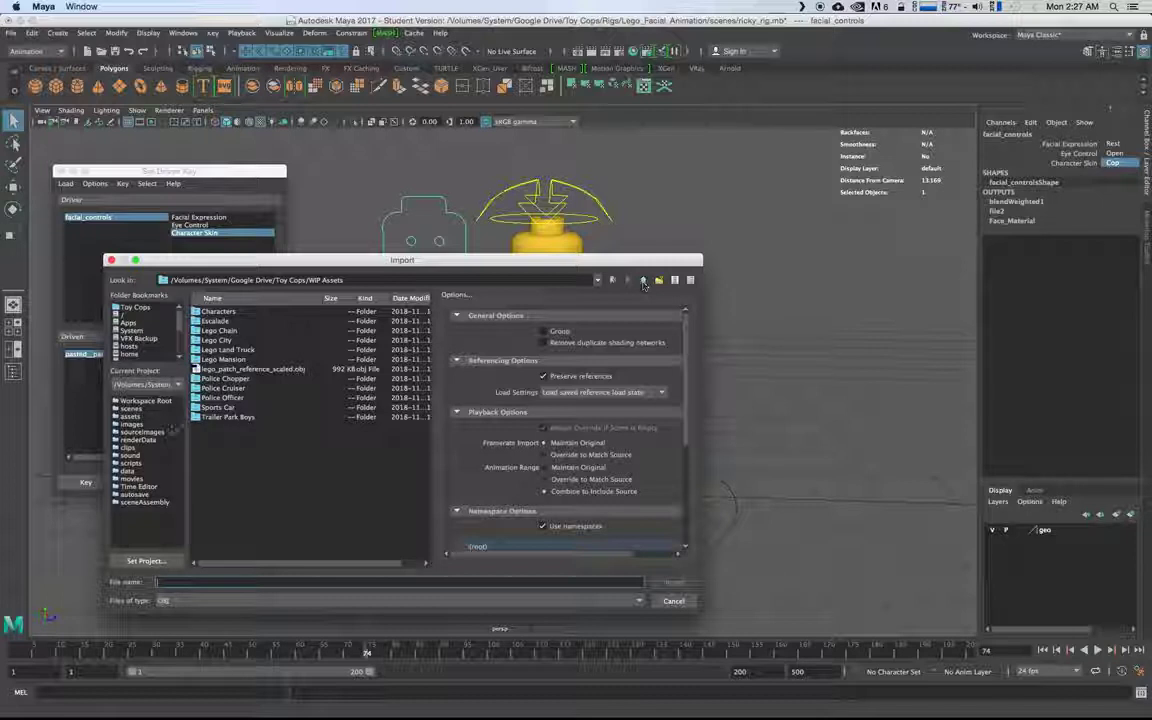
double_click(218, 311)
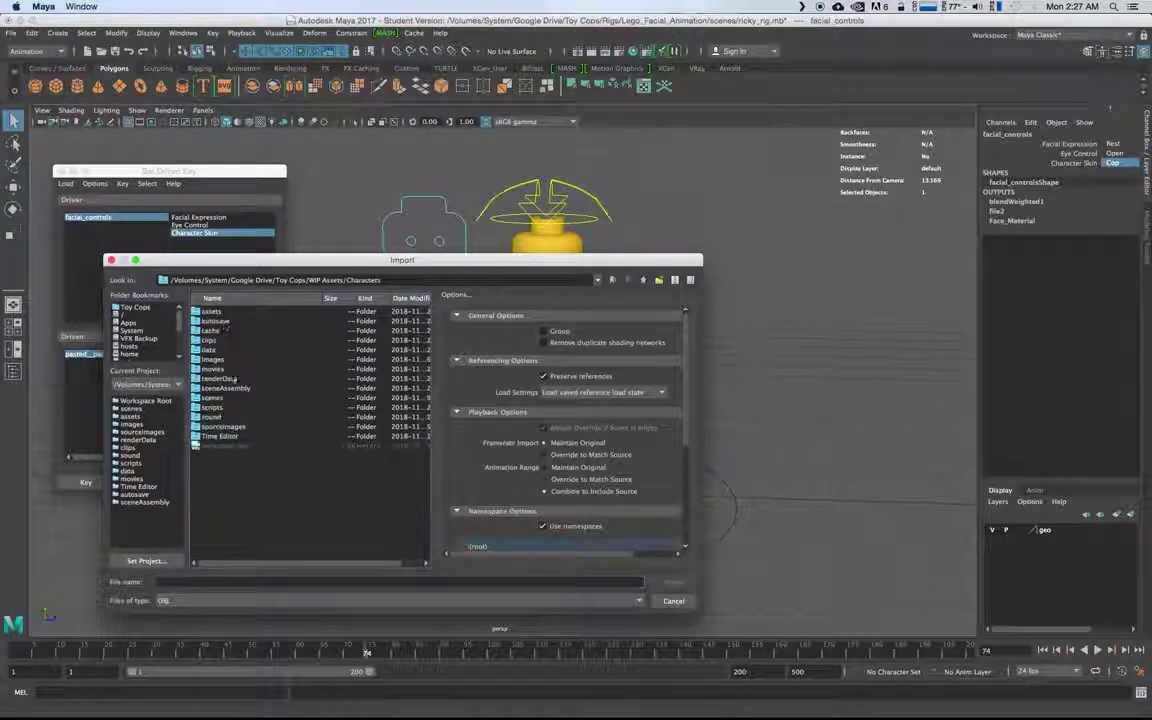
double_click(212, 399)
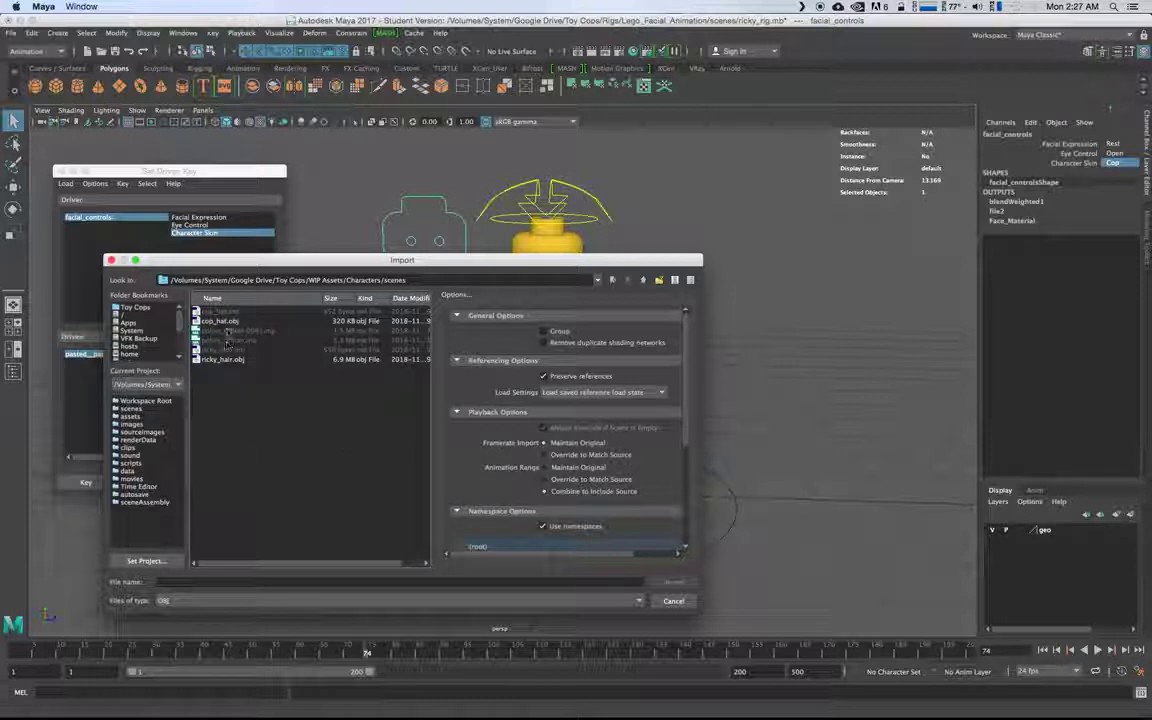
double_click(222, 321)
key("Return")
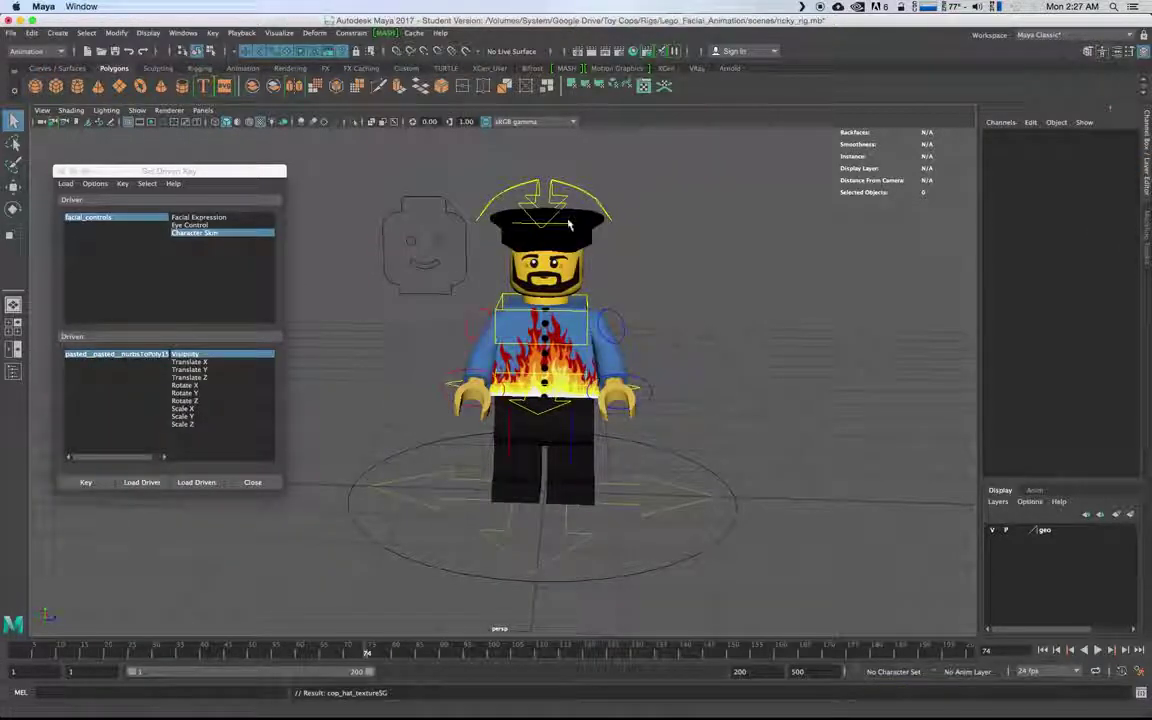
Load the cop hat as the driven object and key its Visibility on for Character Skin Cop
left_click(586, 221)
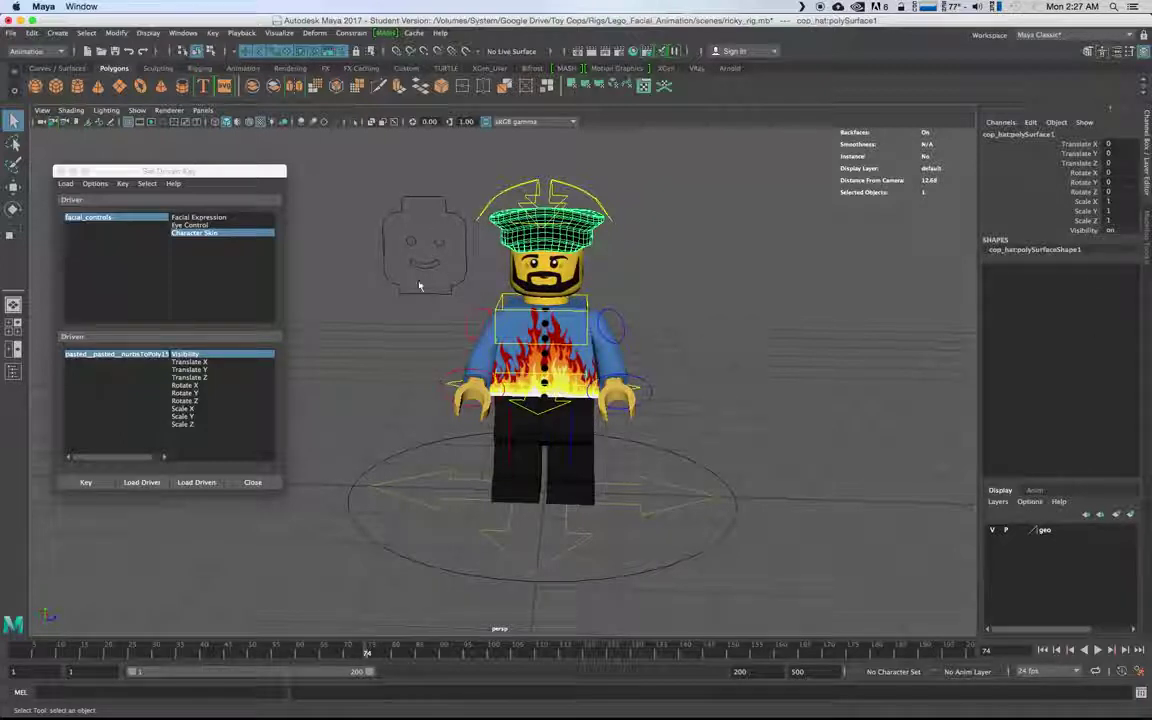
left_click(196, 482)
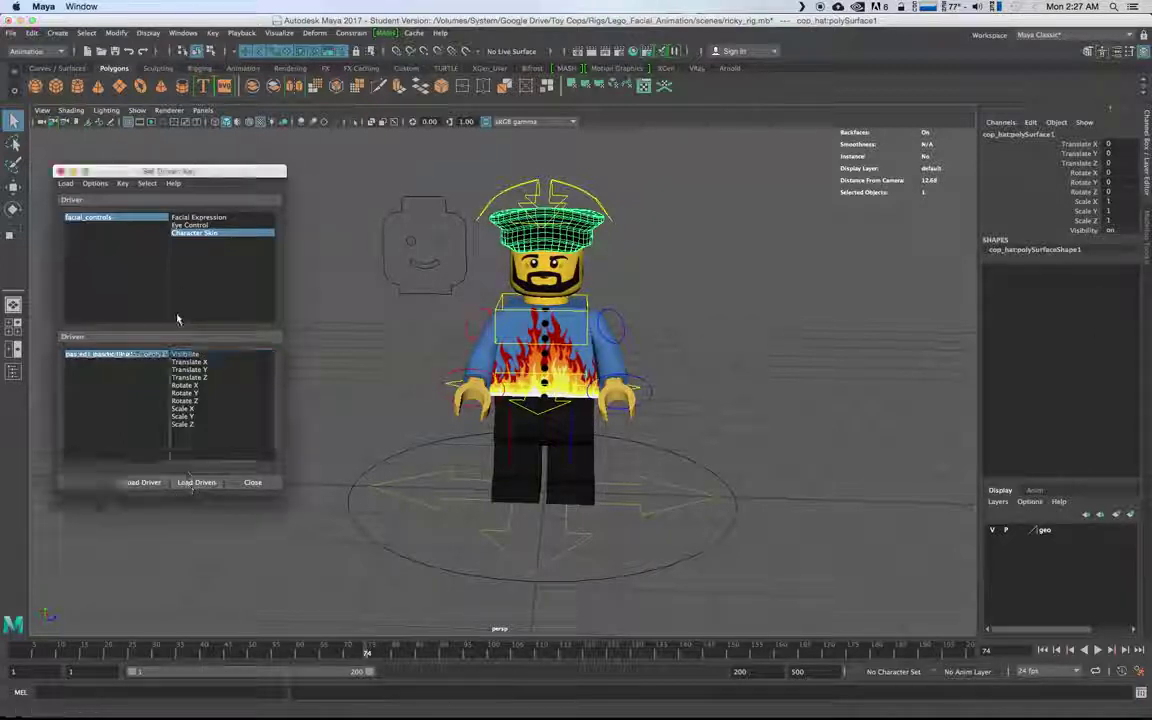
left_click(185, 354)
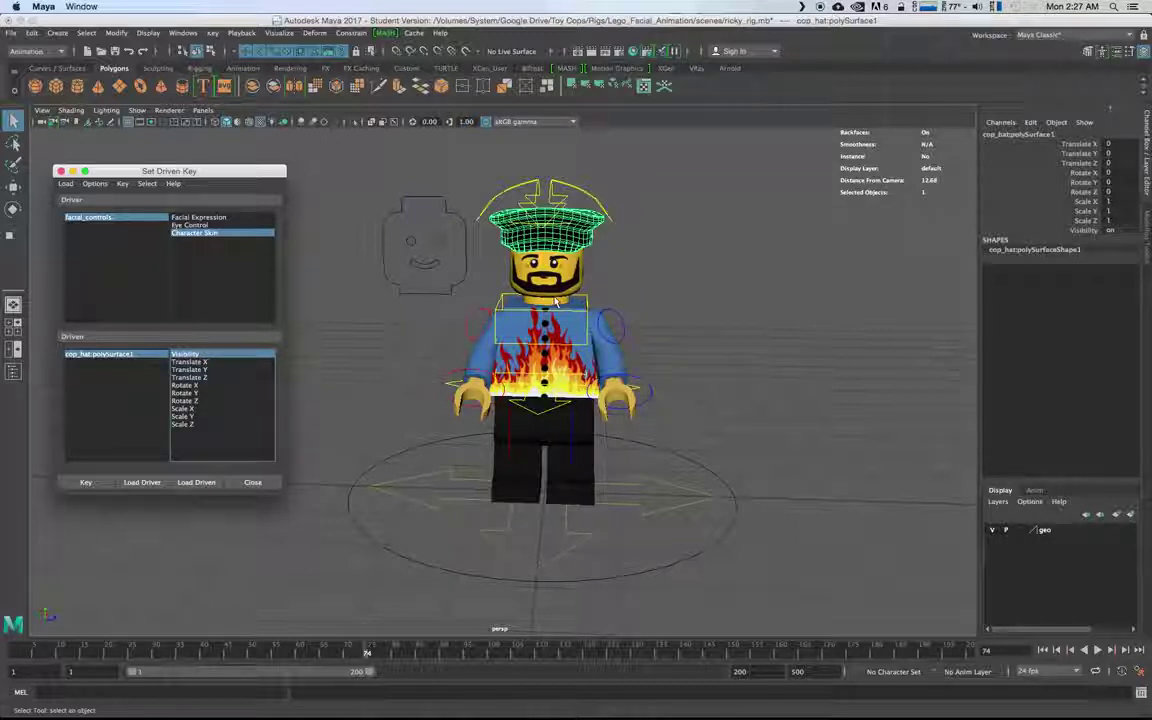
left_click(87, 482)
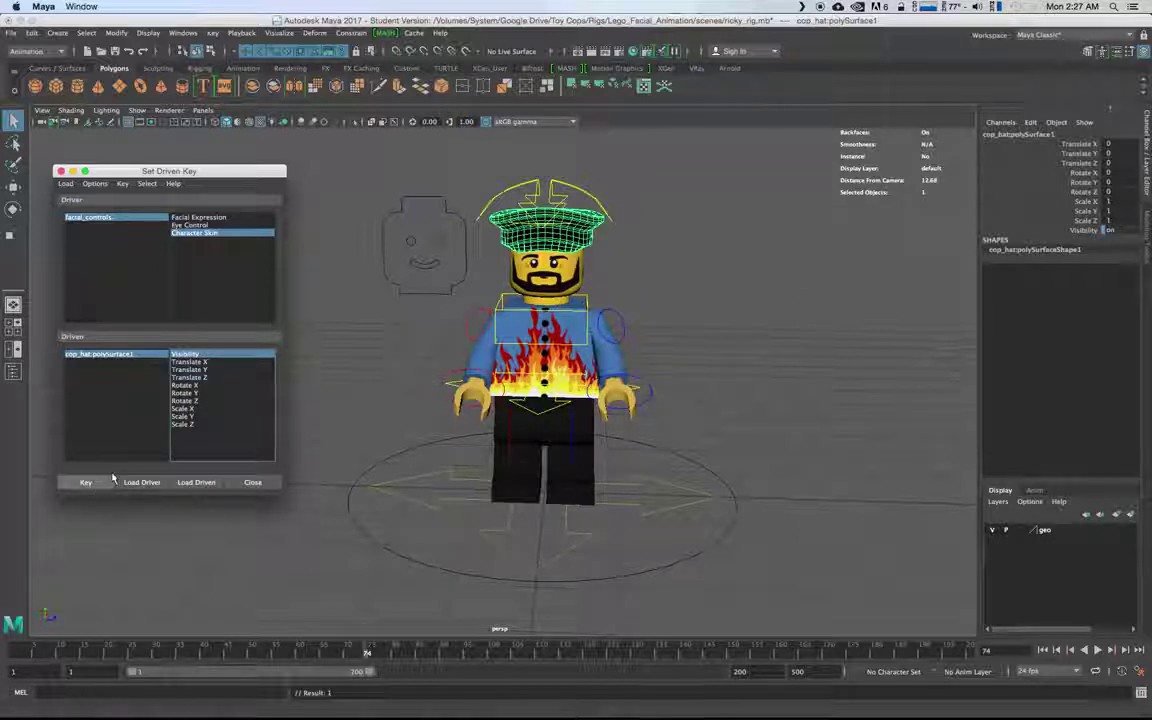
Set Character Skin to Ricky, turn the cop hat's Visibility off, and record a driven key for this pair
left_click(470, 258)
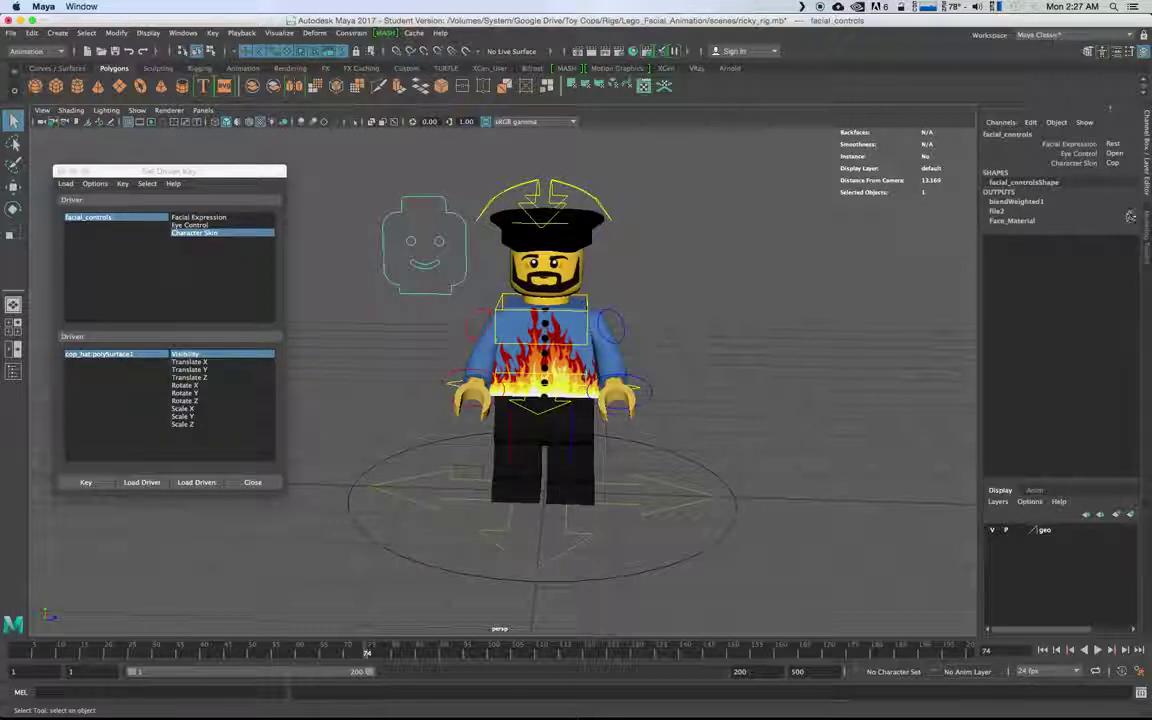
left_click(1112, 162)
left_click(1115, 171)
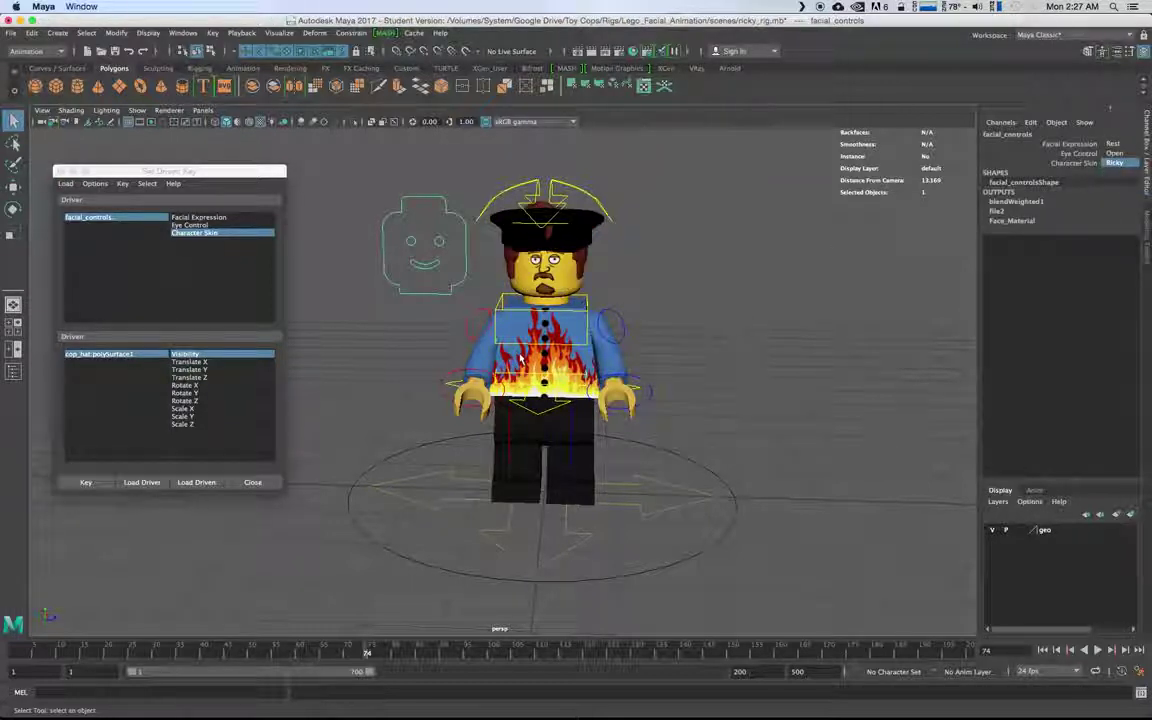
left_click(506, 226)
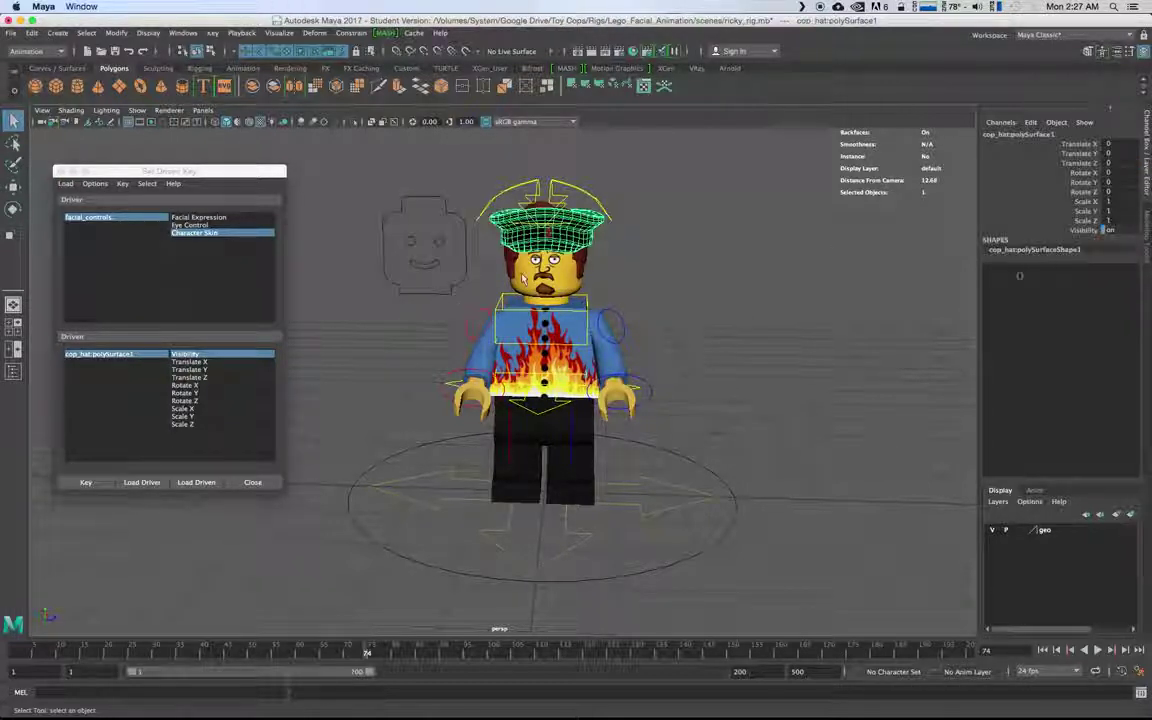
left_click(1113, 231)
type("0")
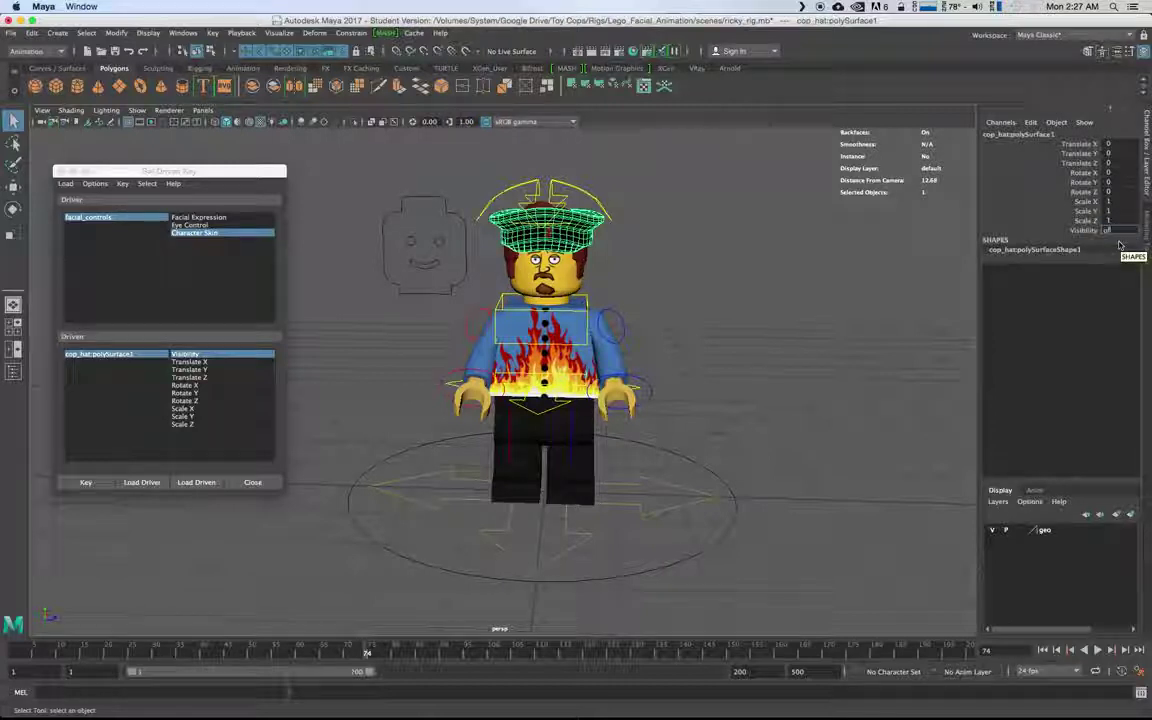
key("Return")
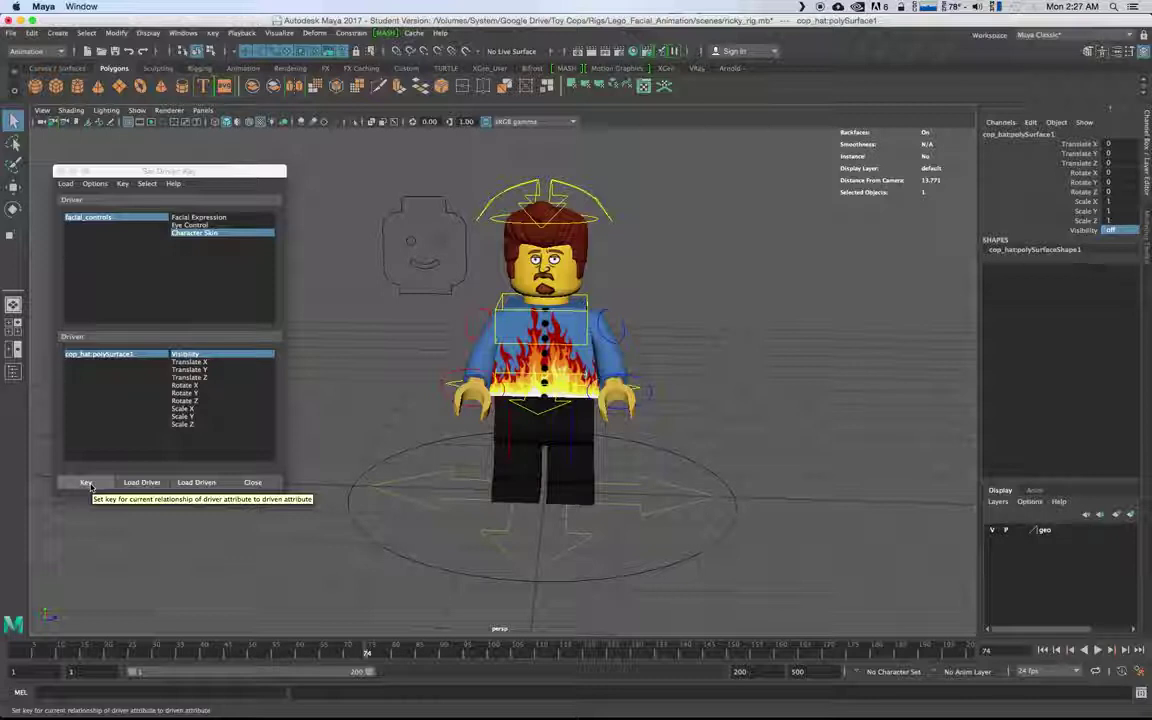
left_click(91, 487)
left_click(396, 267)
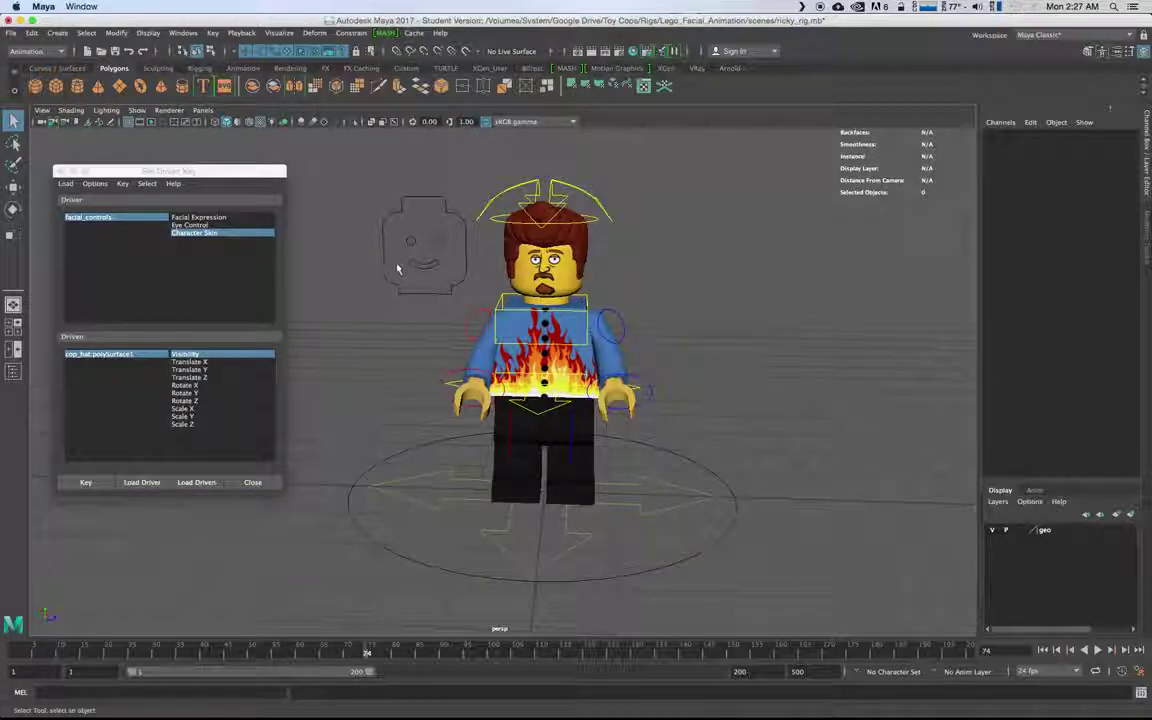
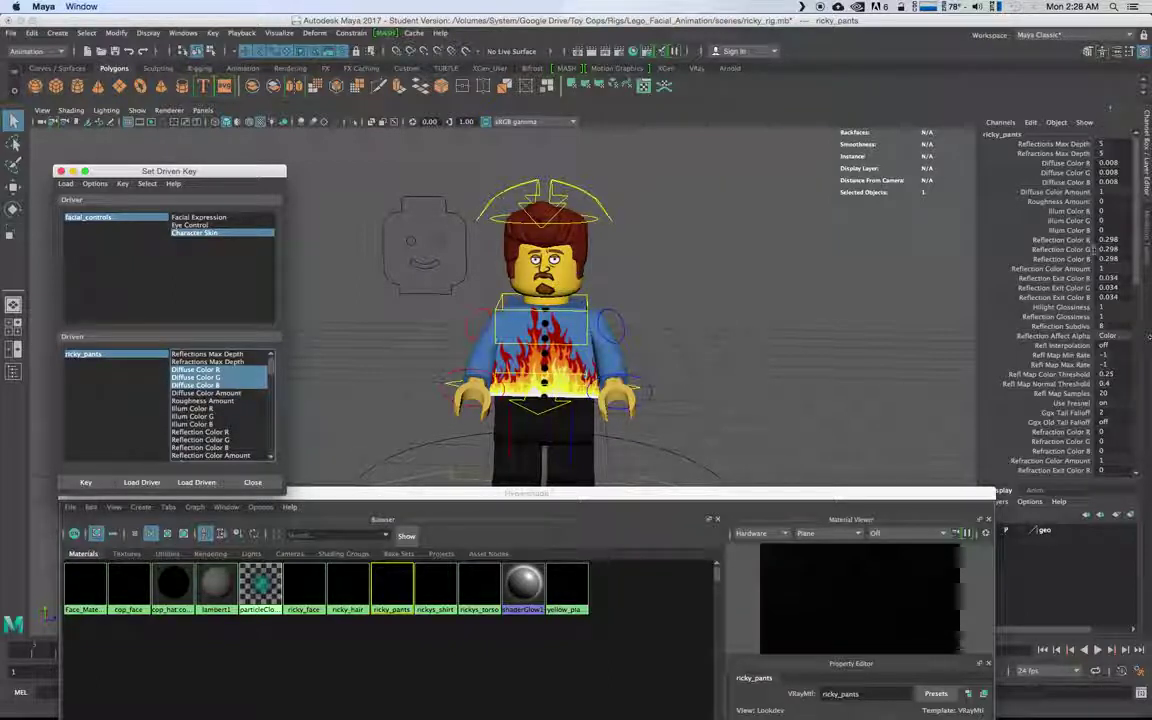
Set Diffuse Color R, G and B of the ricky_pants material to 255 and key them for Character Skin Ricky
left_click(1113, 162)
left_click_drag(1113, 163, 1114, 182)
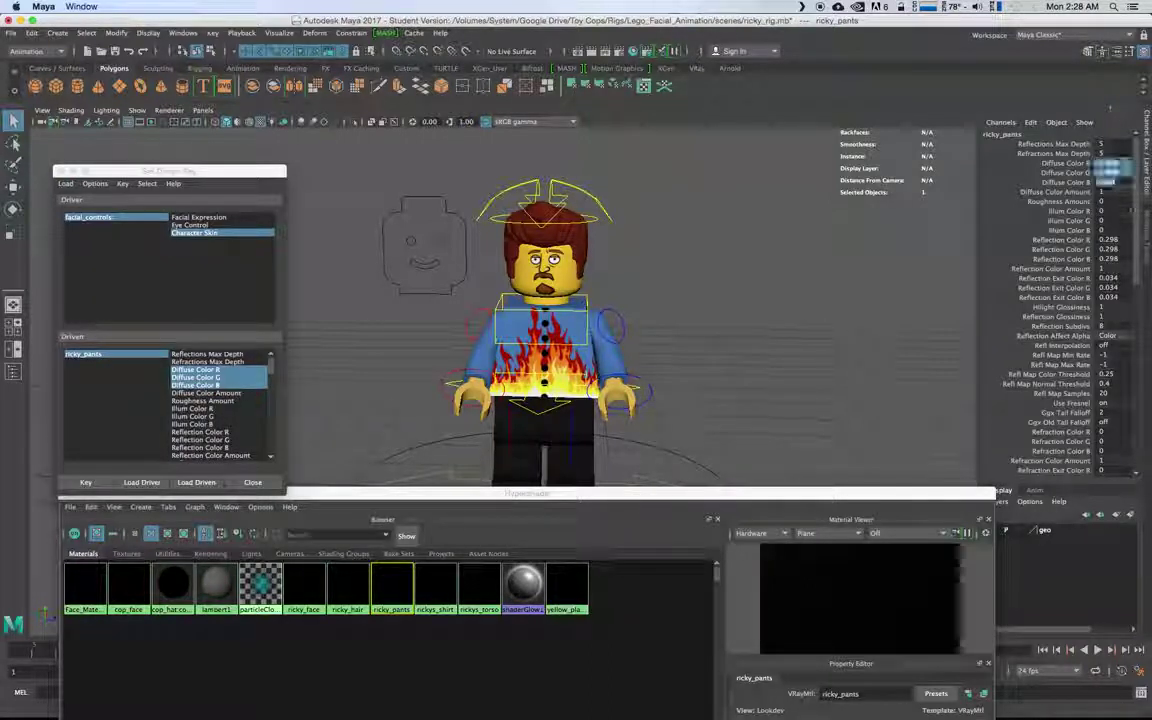
type("255")
key("Return")
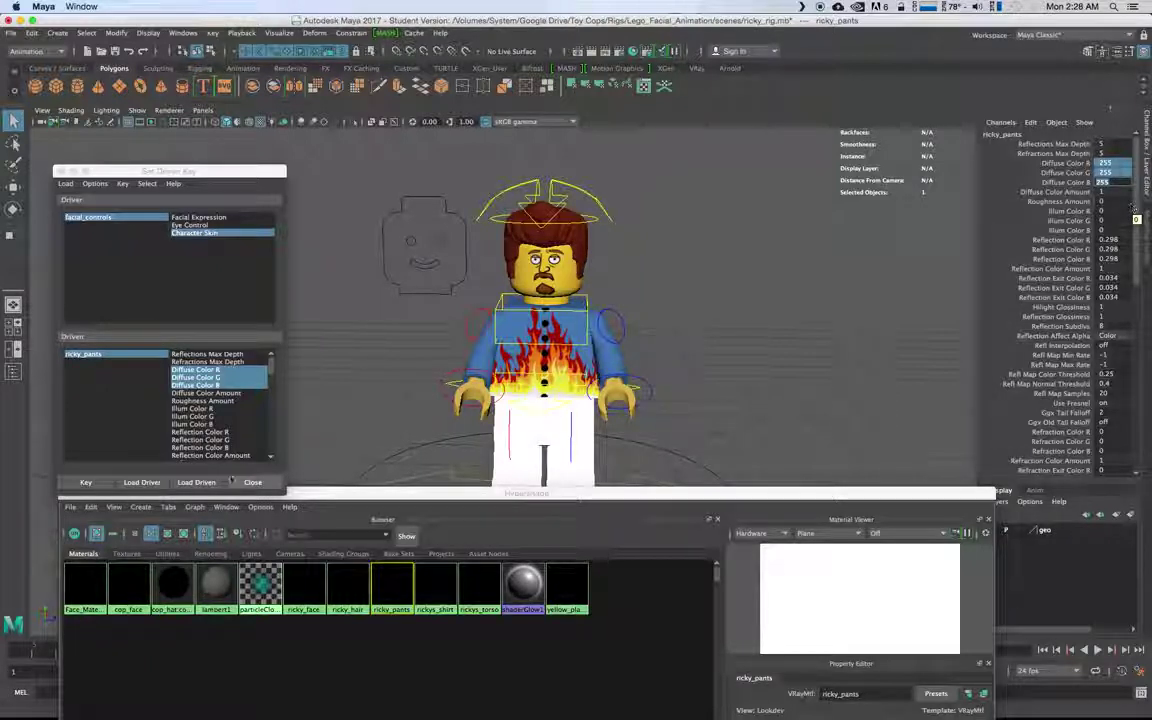
left_click(141, 484)
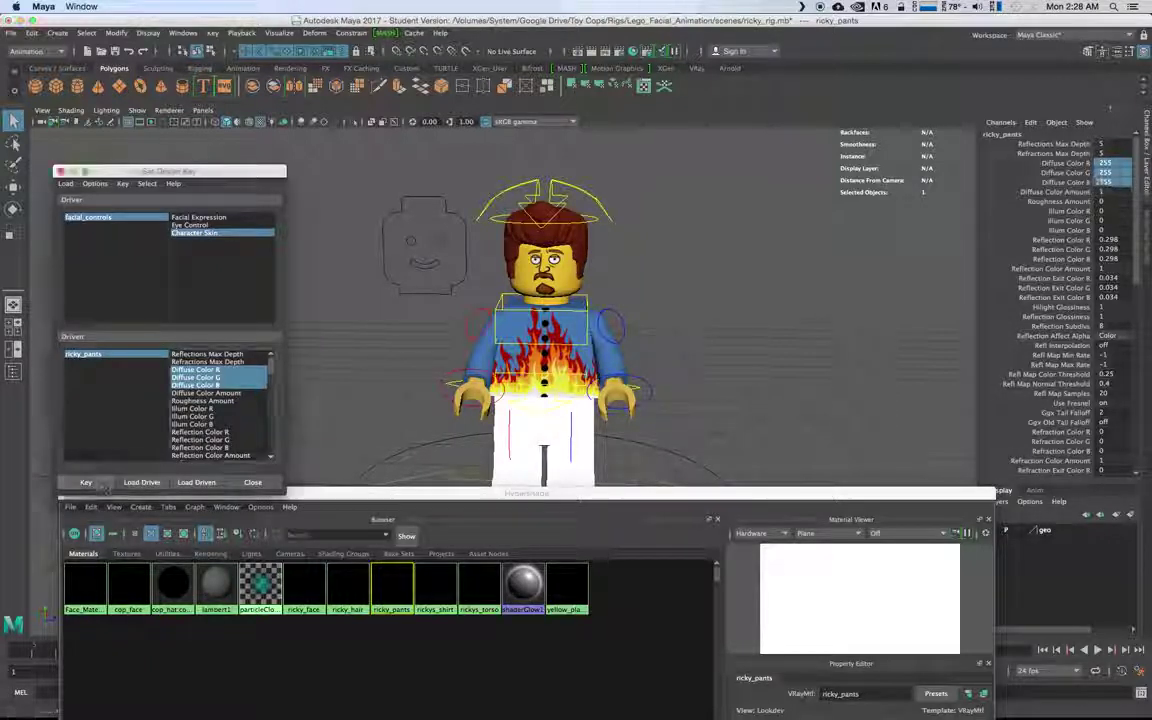
left_click(732, 268)
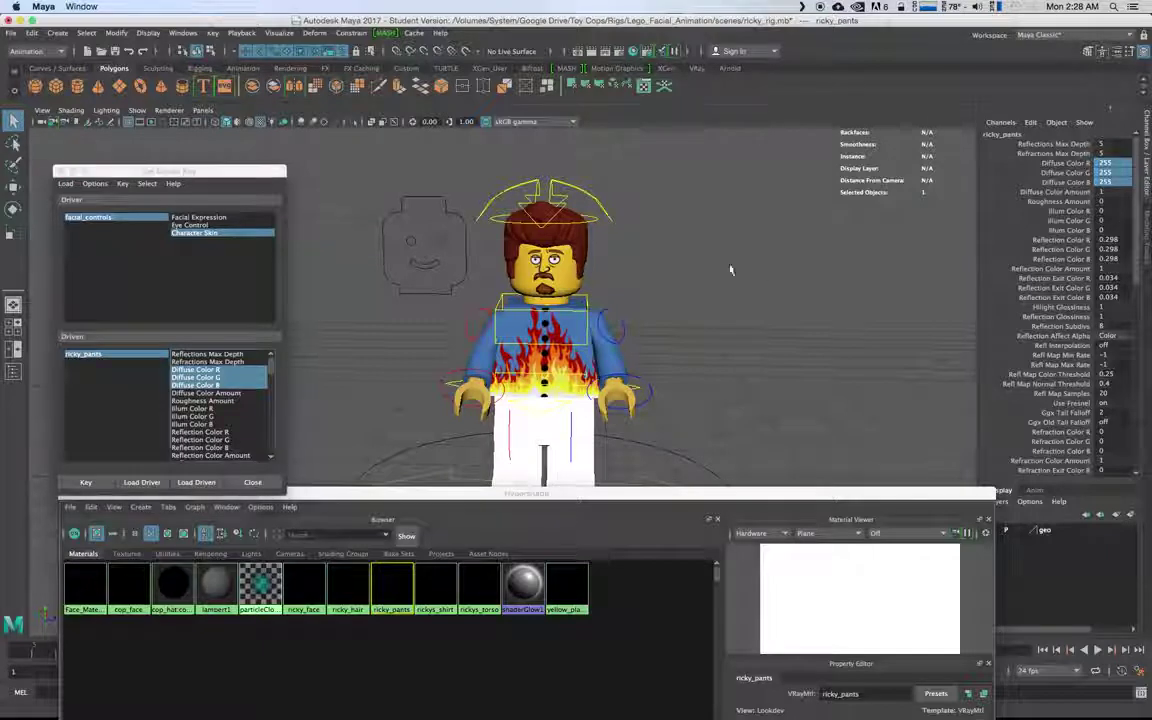
Set Character Skin to Cop, set ricky_pants' Diffuse Color R, G and B to 0, and record a driven key
left_click(468, 261)
left_click(1115, 163)
left_click(1115, 183)
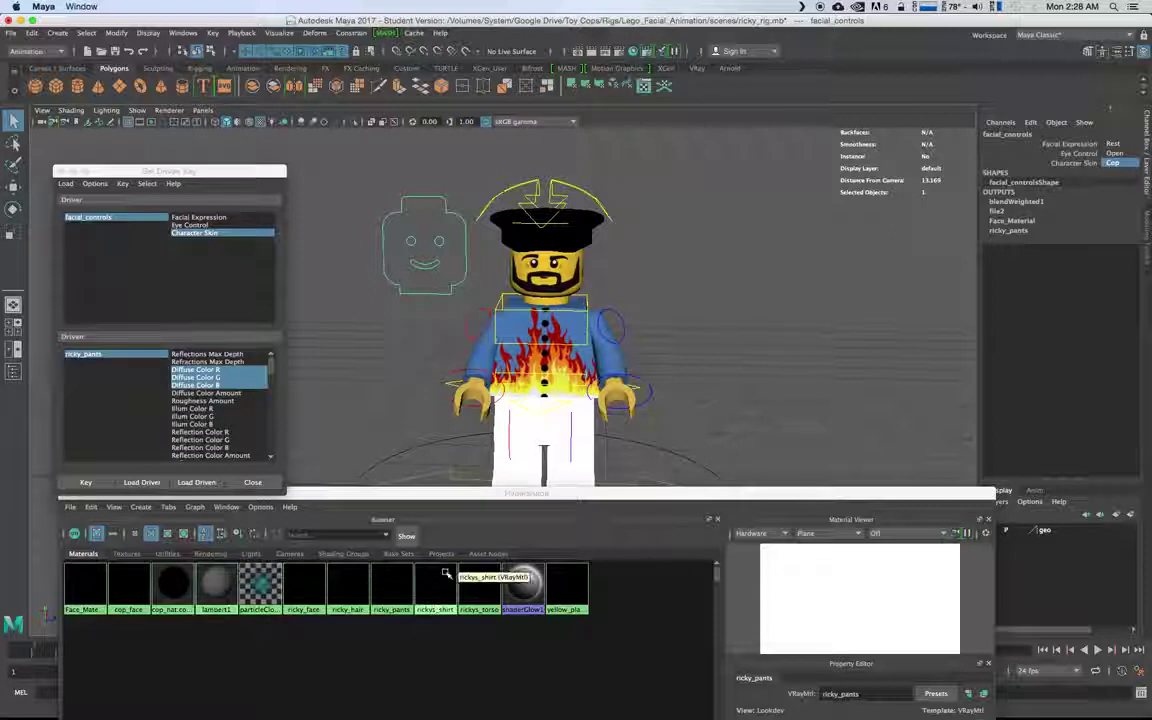
left_click(390, 585)
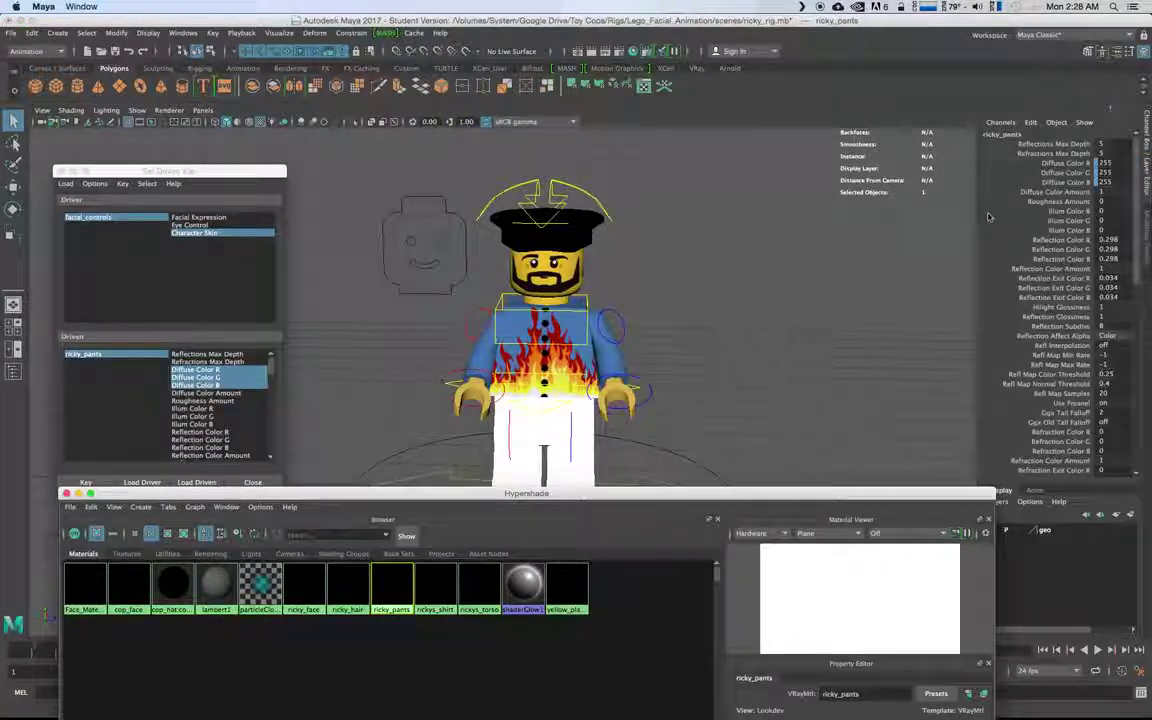
left_click_drag(1107, 163, 1104, 183)
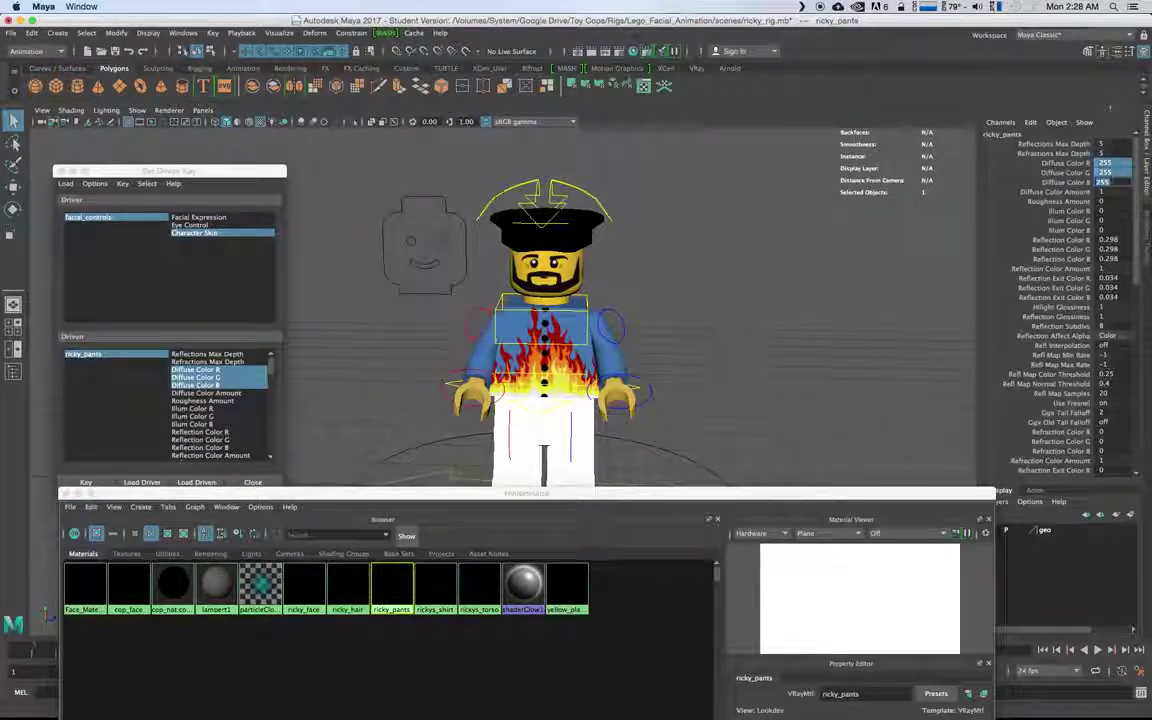
type("0")
key("Return")
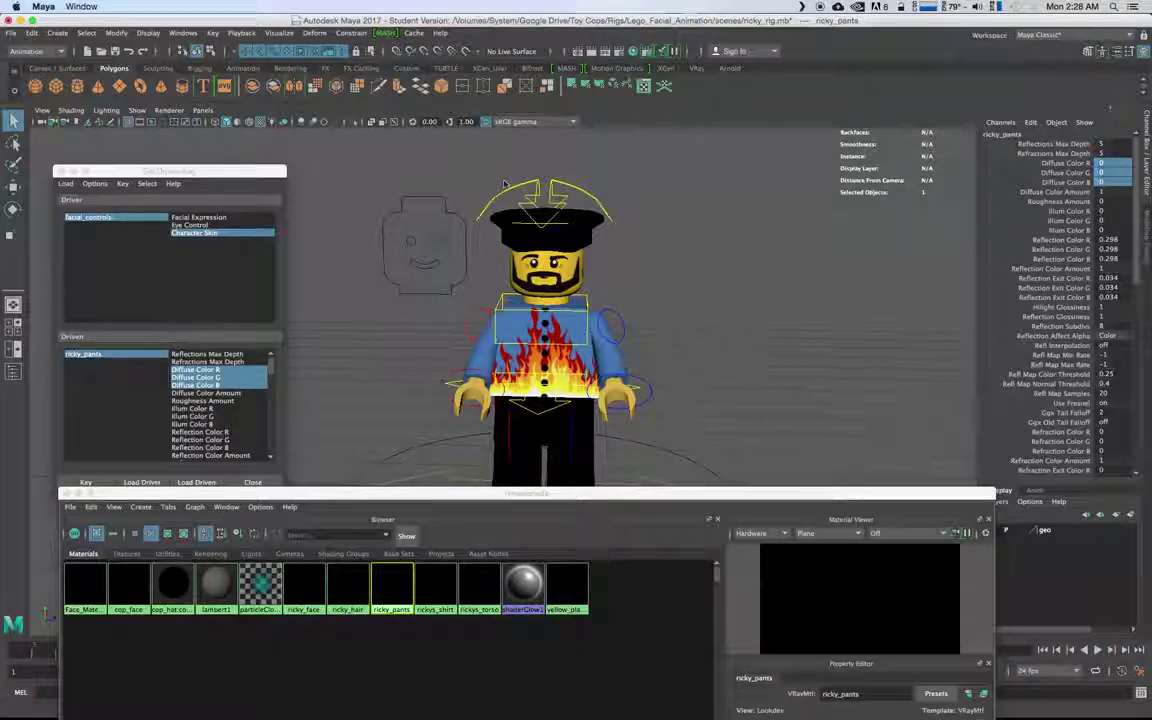
left_click(95, 484)
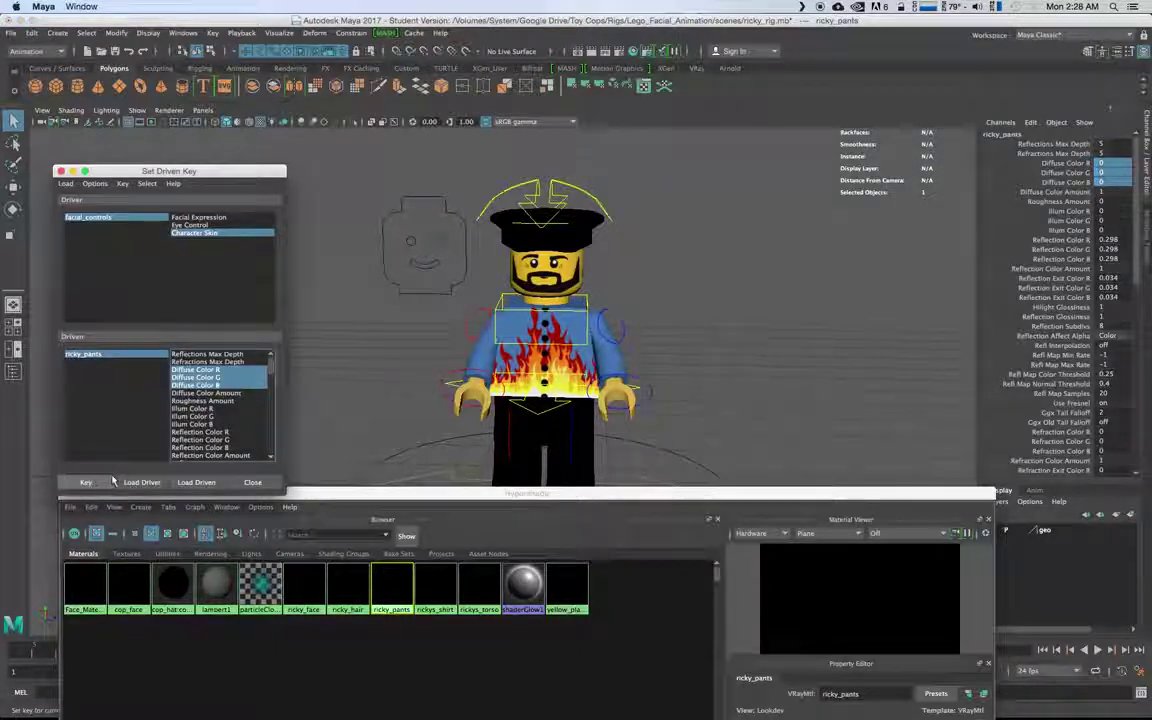
Test the pants' driven keys by switching Character Skin on facial_controls to Ricky and back to Cop
left_click(424, 274)
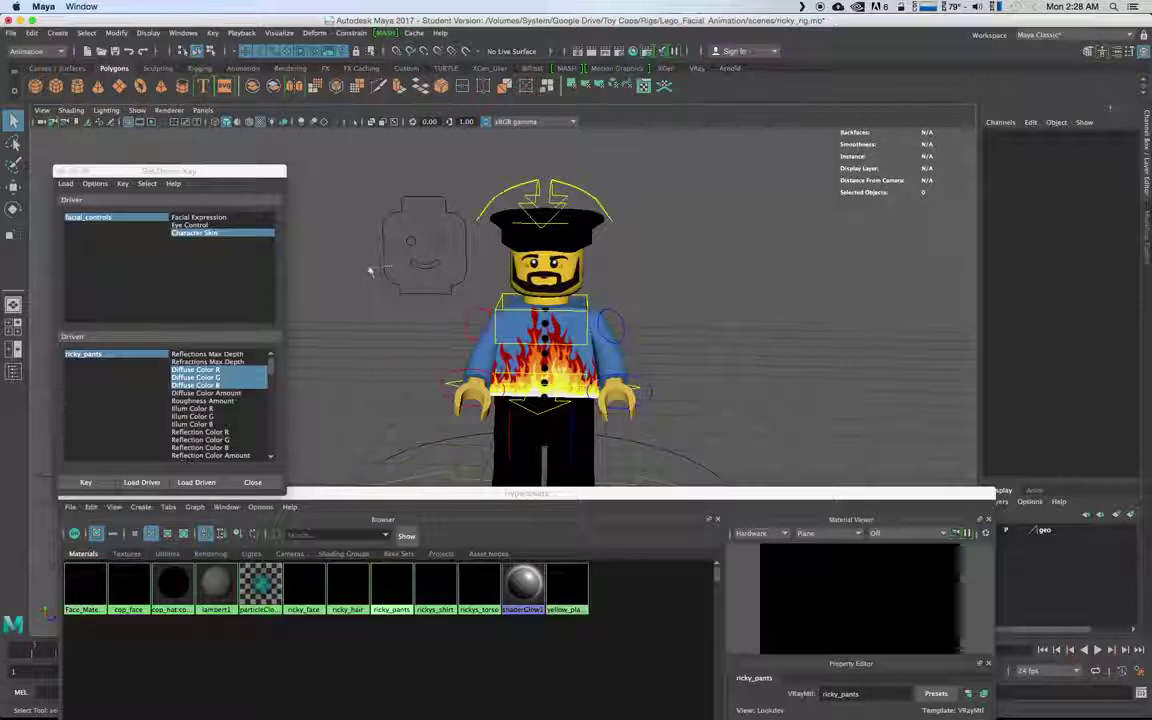
left_click(424, 266)
left_click(1113, 162)
left_click(1127, 186)
left_click(1115, 162)
left_click(1115, 154)
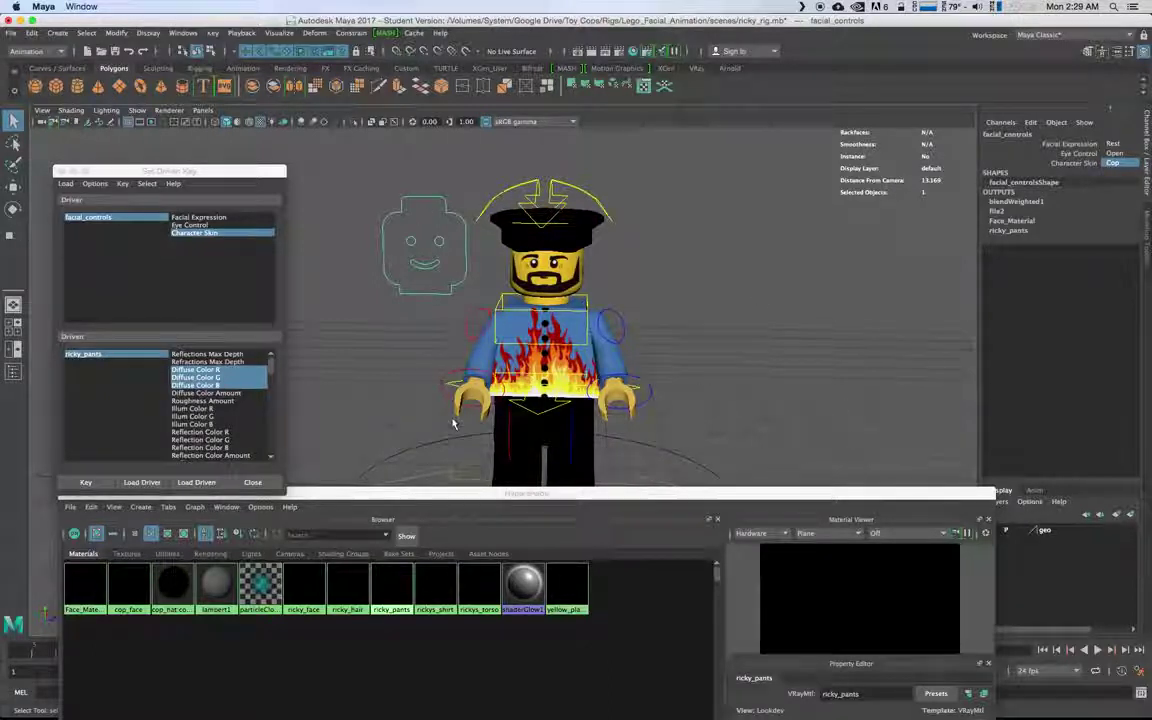
Close the Hypershade to clear the view of the whole character
left_click_drag(360, 494, 475, 570)
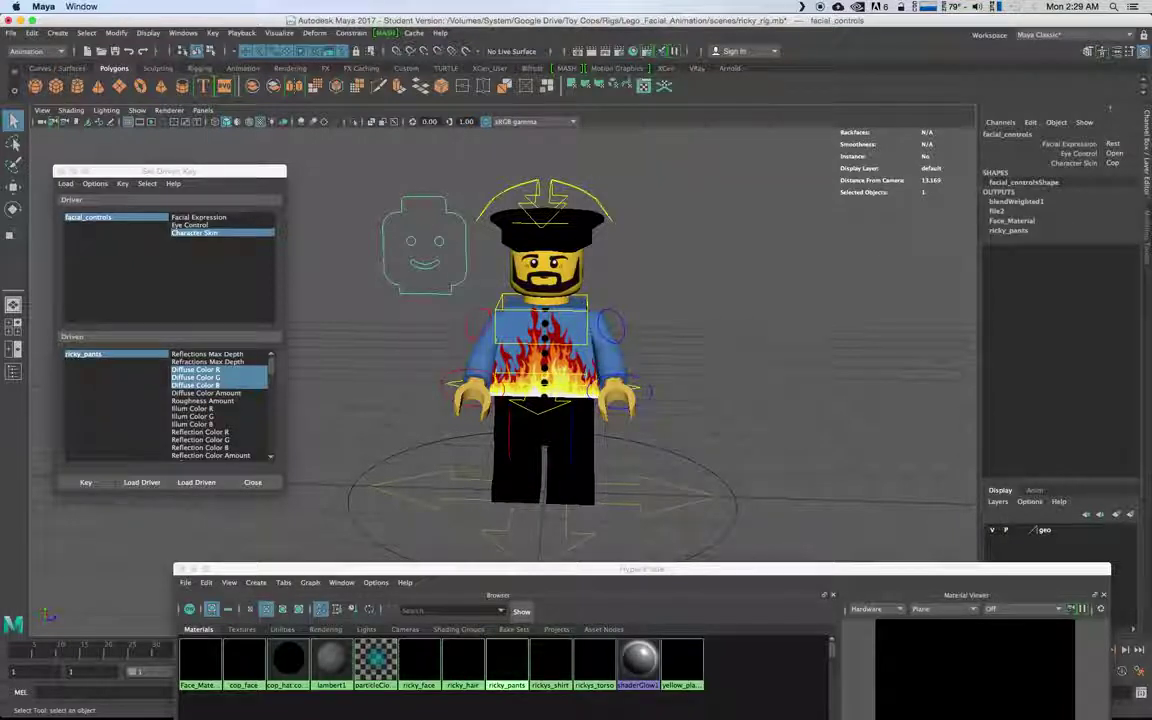
left_click_drag(643, 362, 615, 360, "alt")
middle_click_drag(567, 314, 594, 300, "alt")
left_click(183, 569)
scroll(739, 292, "up", 3)
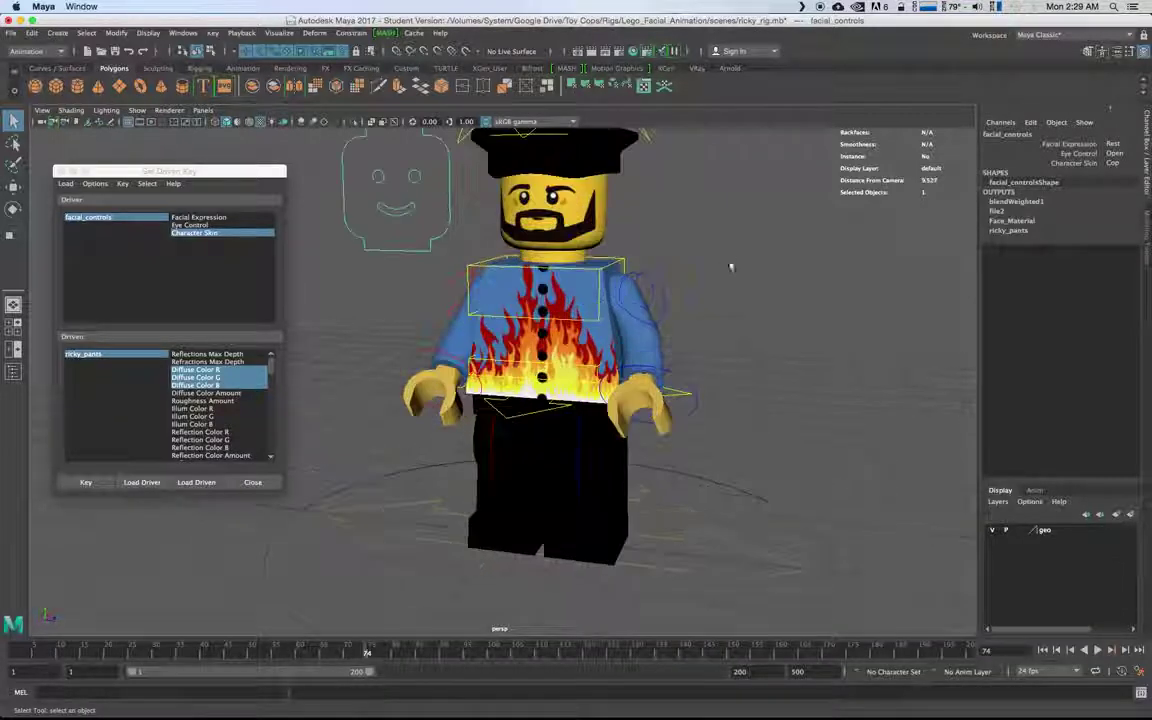
middle_click_drag(694, 206, 650, 252, "alt")
scroll(655, 264, "down", 2)
middle_click_drag(545, 360, 545, 341, "alt")
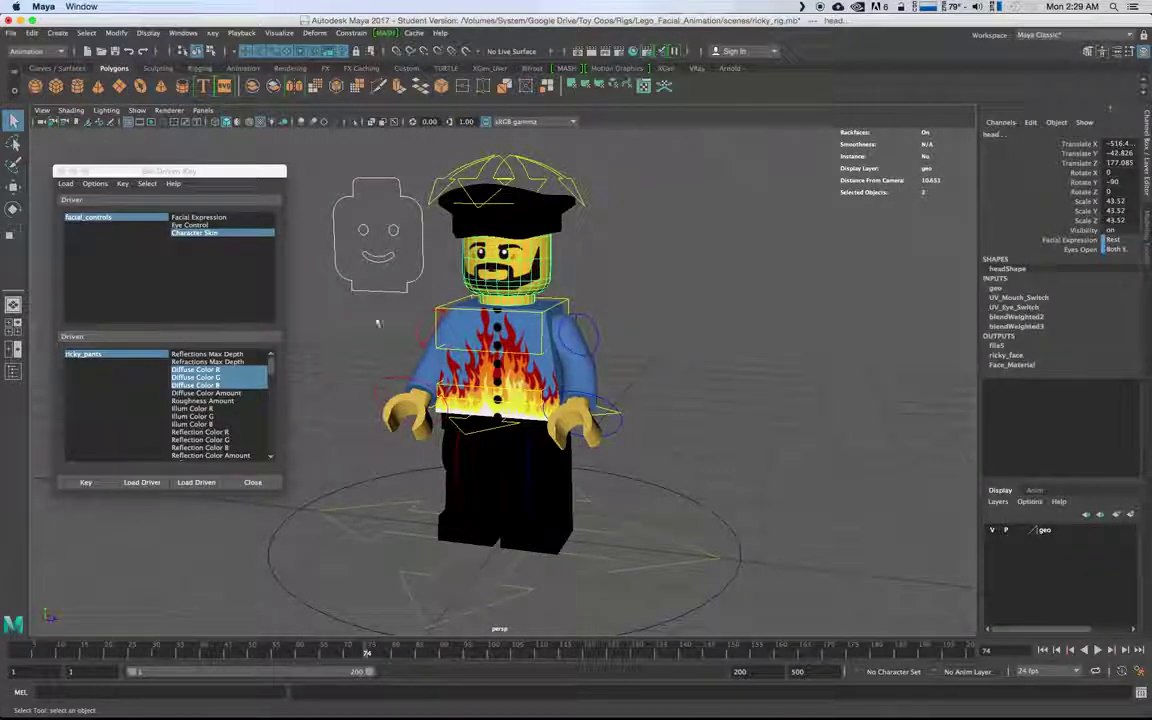
On facial_controls, set Facial Expression to W R and Eye Control to Right Eye Closed
left_click(504, 456)
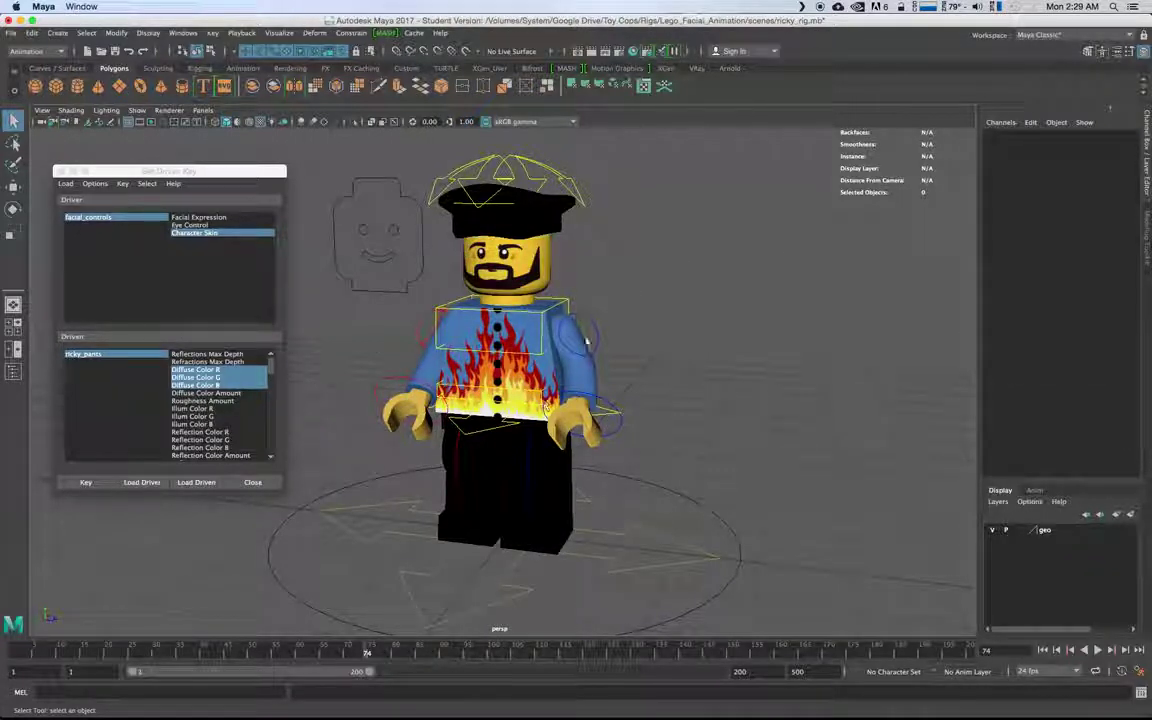
left_click_drag(456, 287, 500, 284, "alt")
left_click(454, 284)
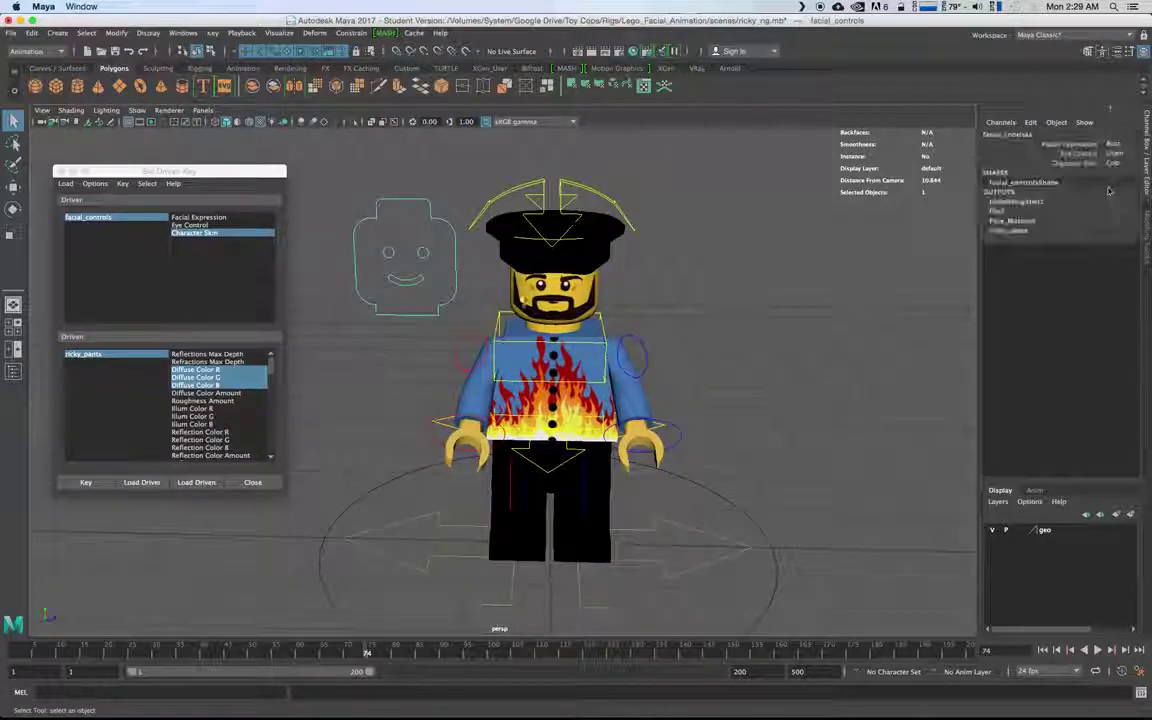
left_click(1116, 145)
left_click(1124, 203)
left_click(1113, 153)
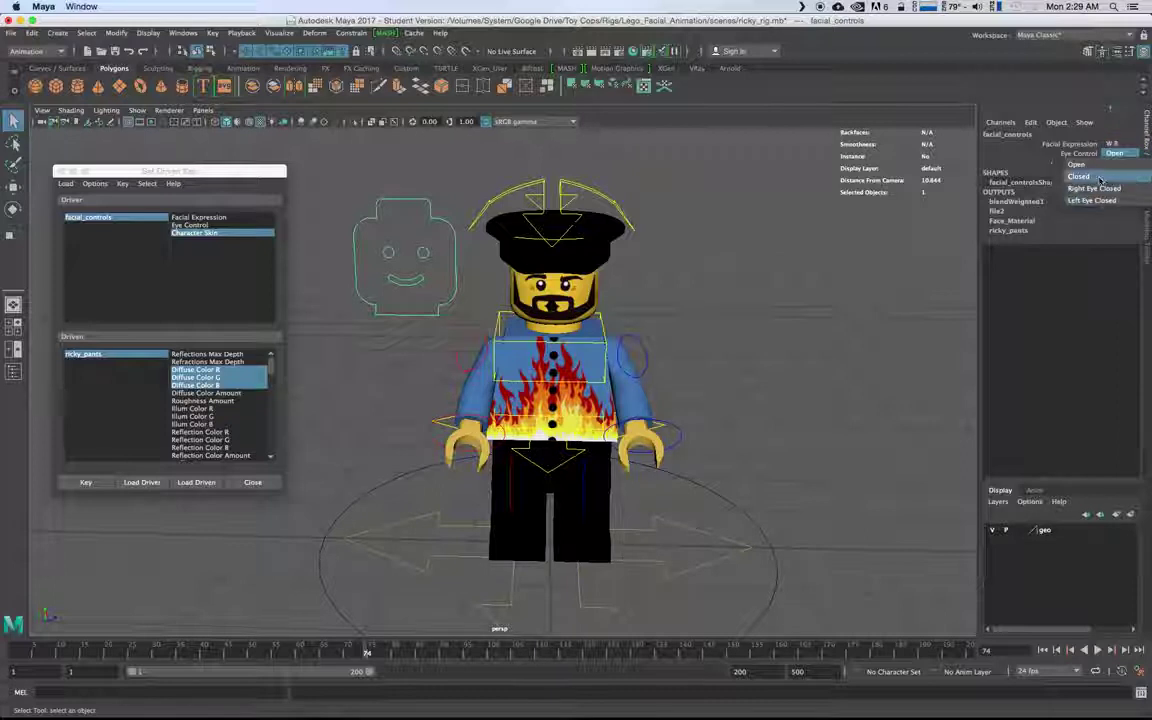
left_click(1094, 188)
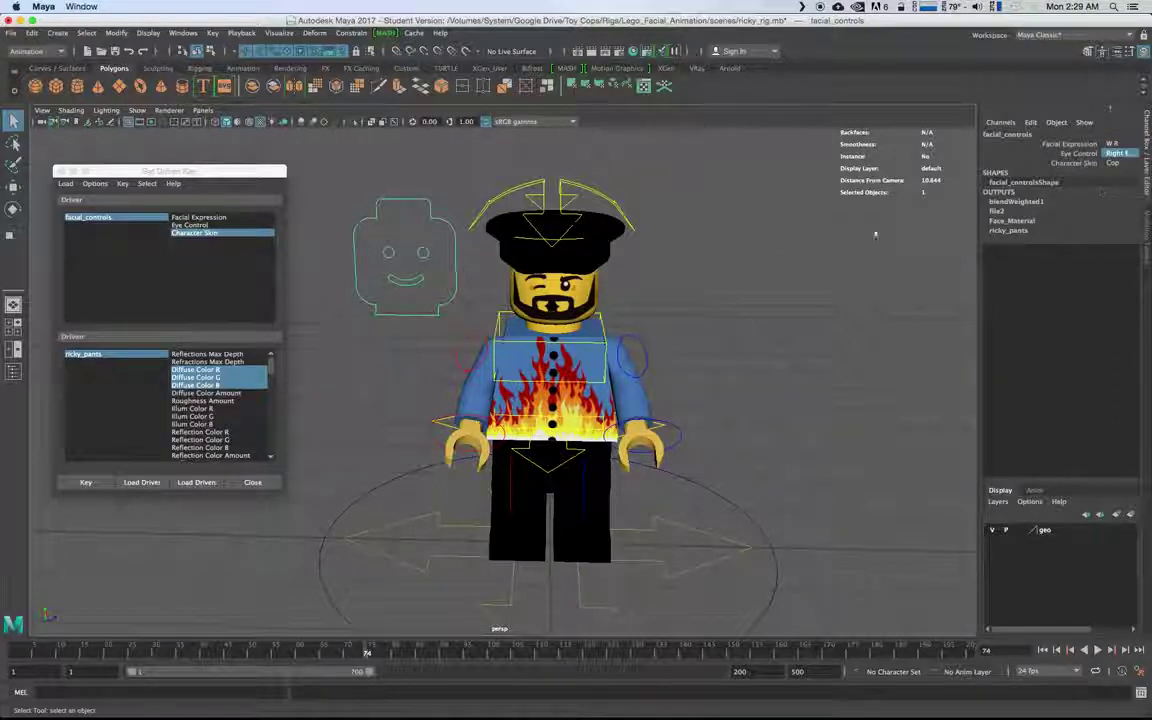
Set Character Skin to Ricky to check the facial expression and closed right eye on that skin
left_click_drag(788, 212, 723, 280, "alt")
right_click_drag(700, 283, 722, 240, "alt")
middle_click_drag(718, 228, 743, 314, "alt")
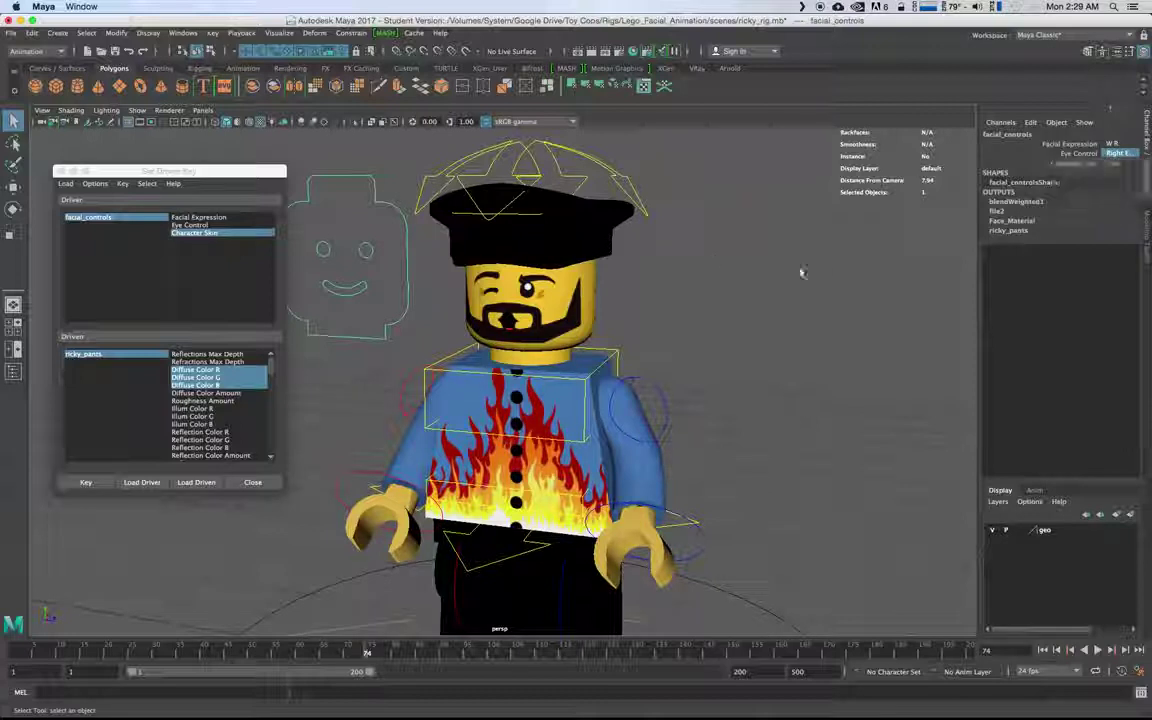
left_click(1113, 163)
left_click(1112, 186)
Rotate the RSholdCON shoulder control about 79 degrees in X to raise the character's arm
left_click_drag(640, 296, 591, 328, "alt")
left_click(588, 308)
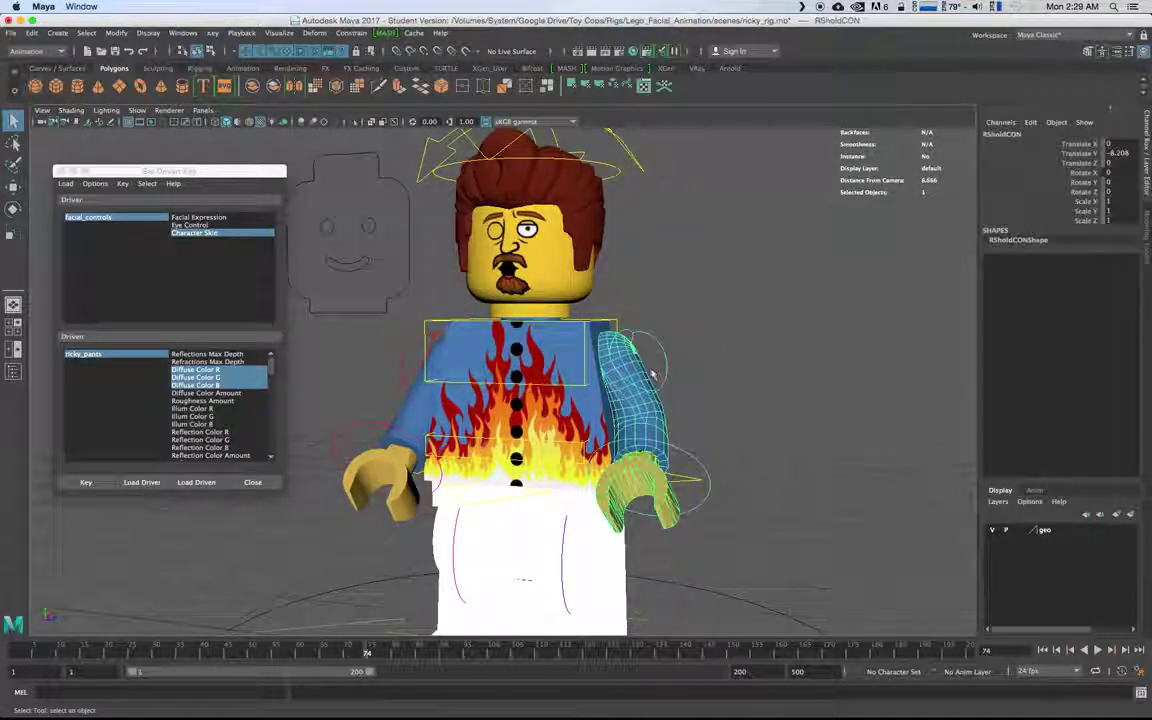
key("e")
left_click_drag(570, 388, 580, 322)
left_click_drag(655, 378, 773, 404, "alt")
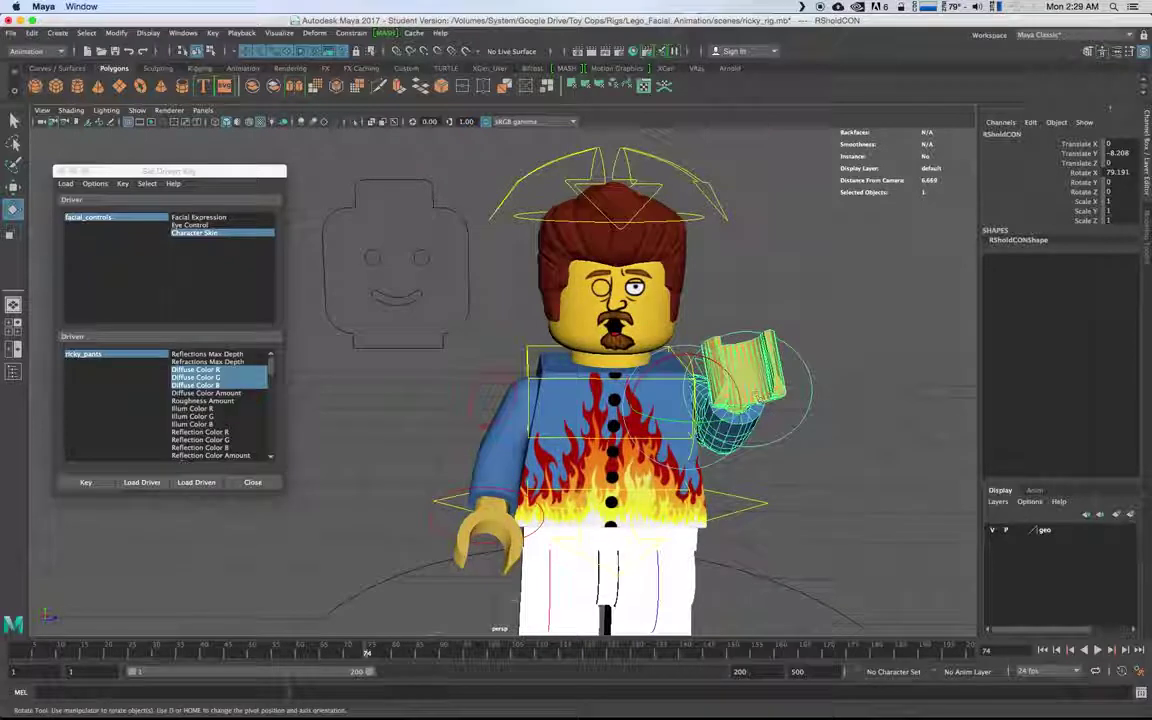
Set Character Skin on facial_controls back to Cop and inspect the posed character from several angles
left_click(466, 280)
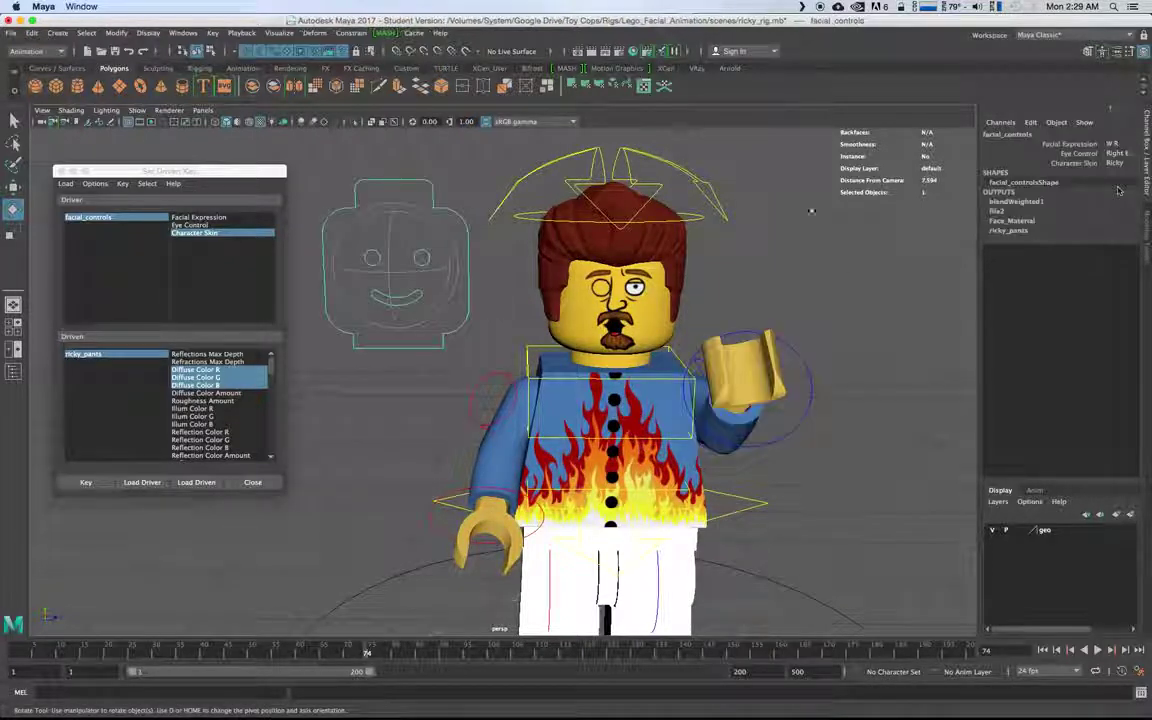
left_click(1119, 175)
left_click_drag(833, 327, 813, 285, "alt")
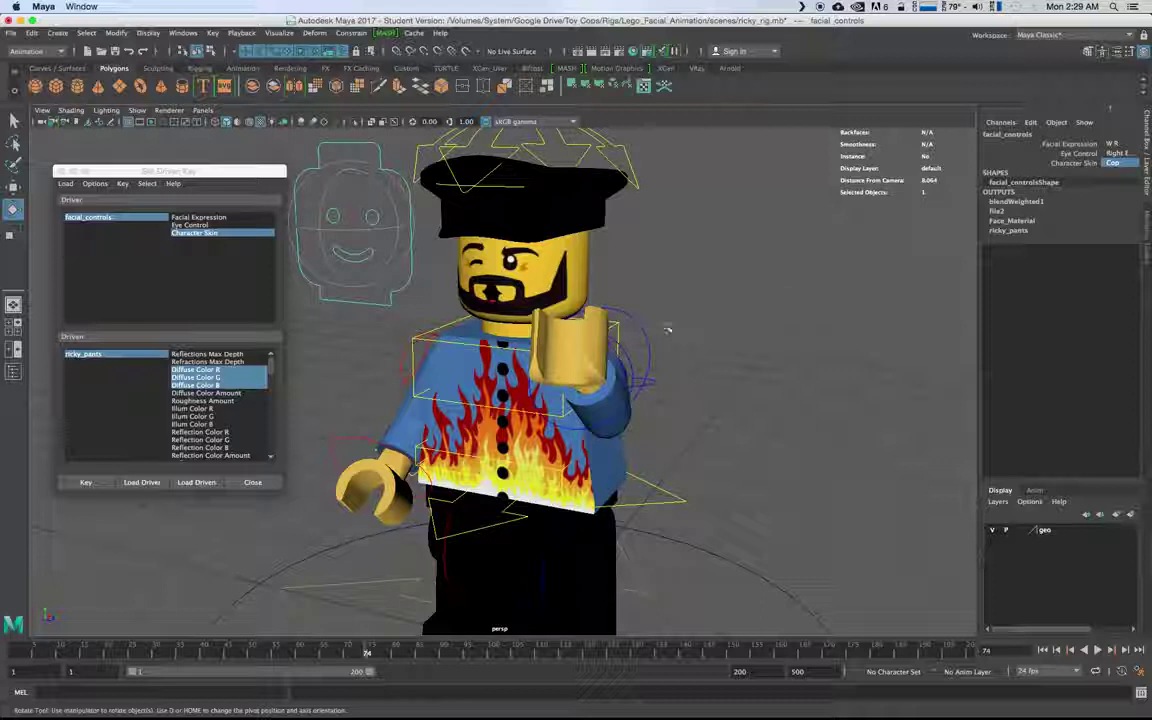
left_click_drag(700, 298, 733, 298, "alt")
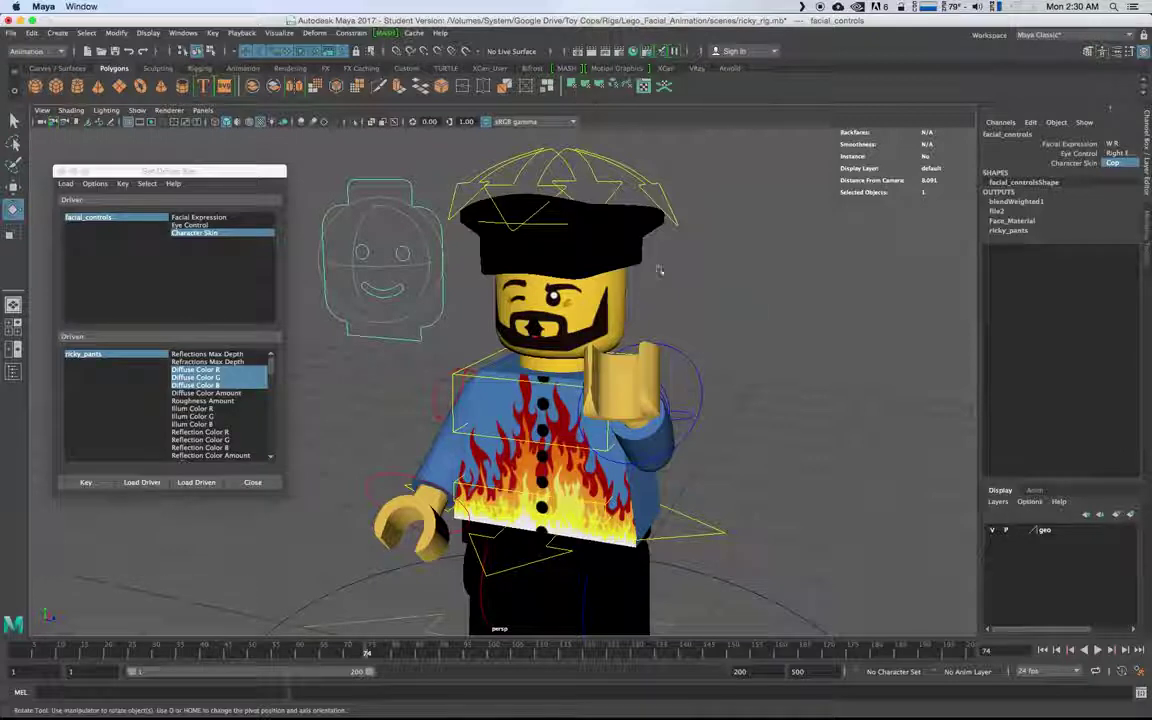
left_click(532, 306)
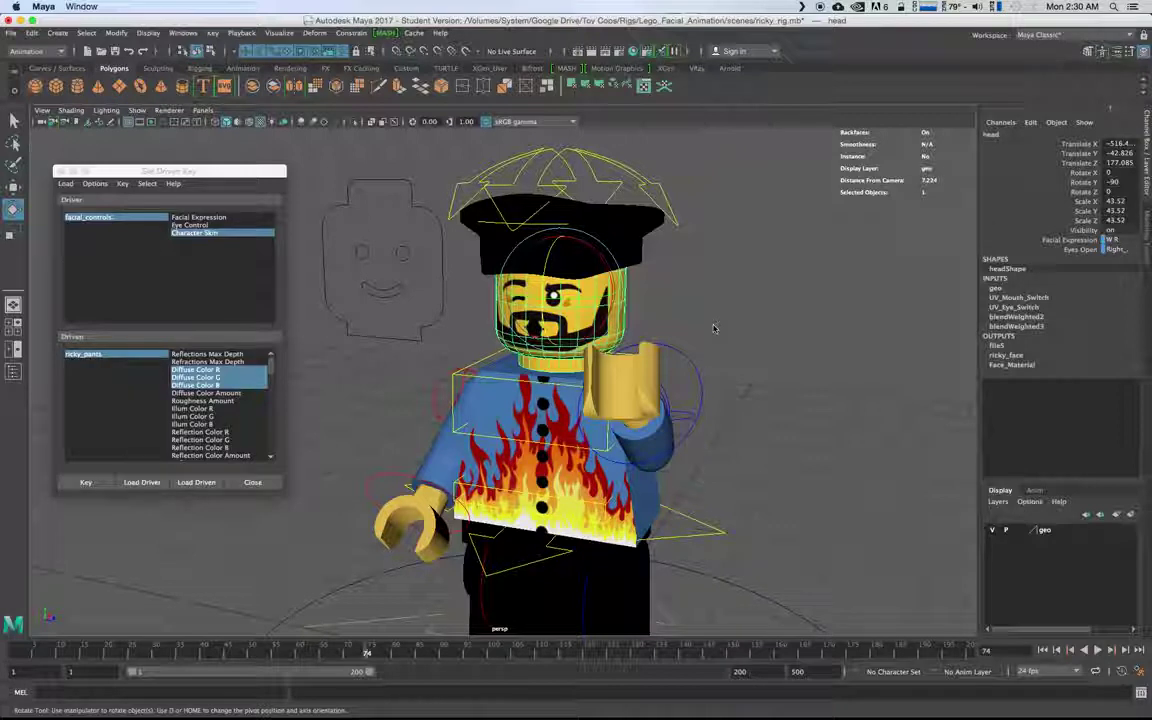
left_click(789, 321)
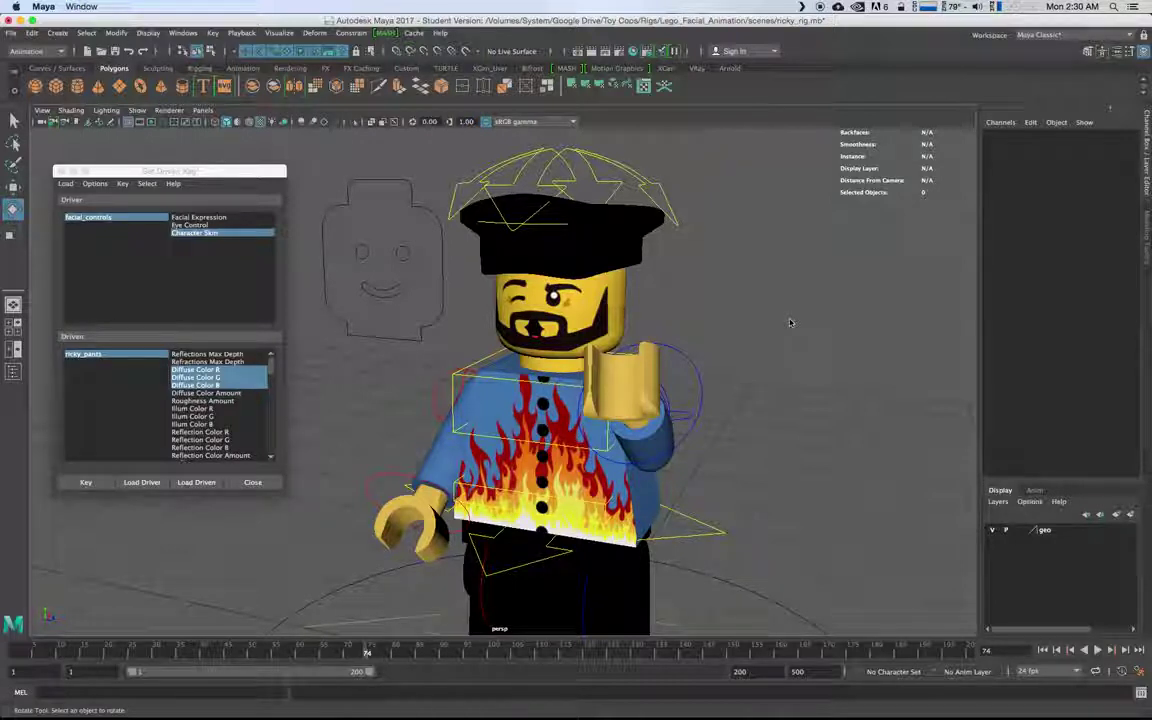
right_click(658, 692)
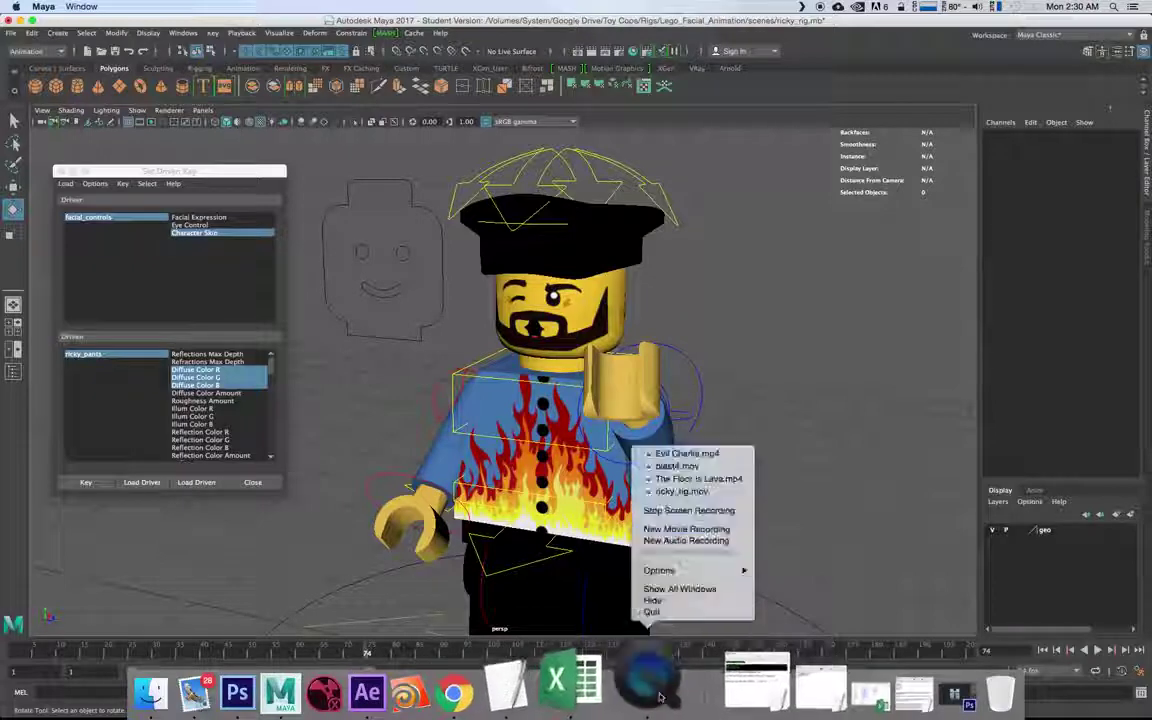